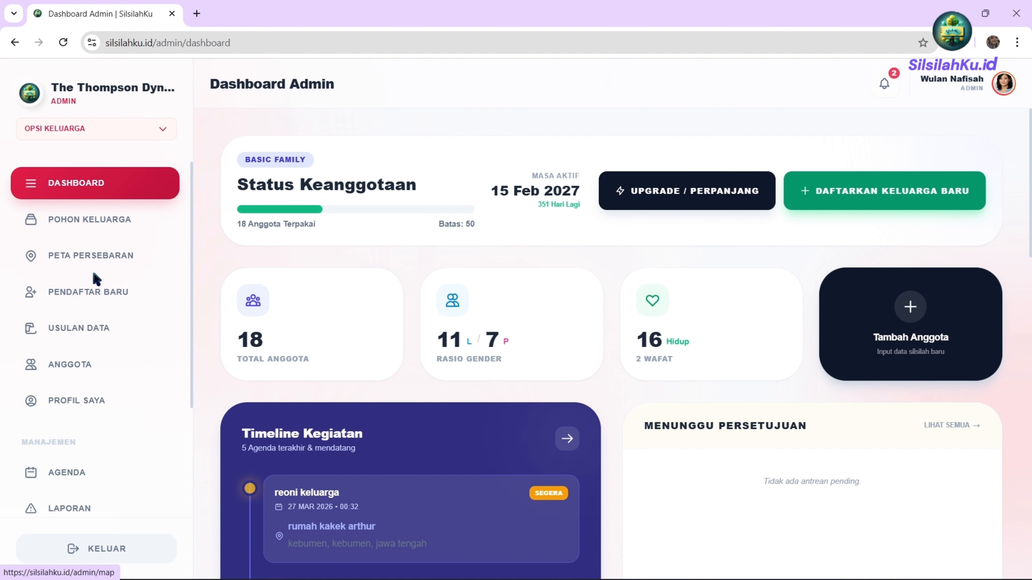
# Glance at the AGENDA family agenda list, then open the PENGATURAN family settings page.
pyautogui.scroll(-4, 77, 447)
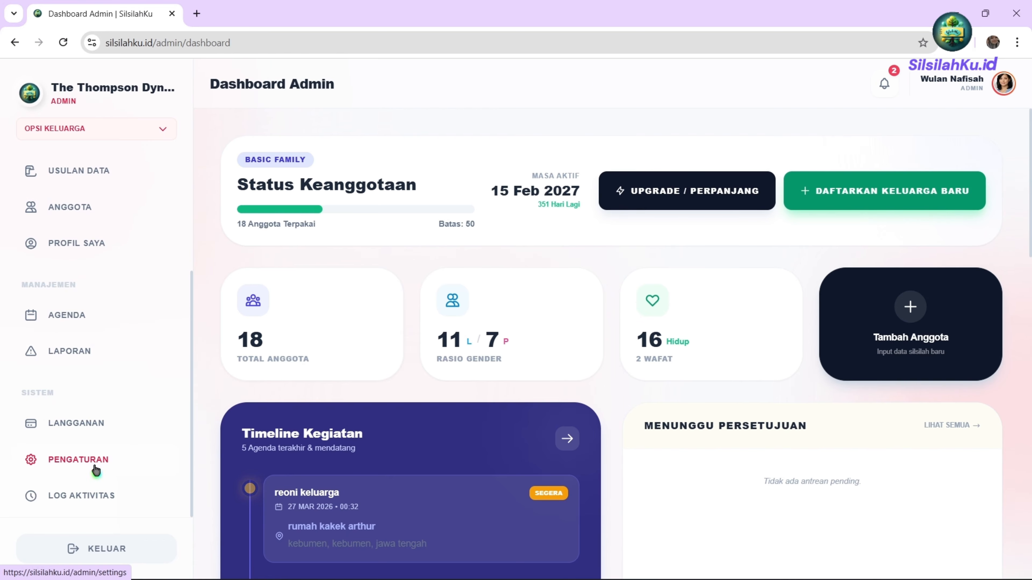
pyautogui.scroll(4, 95, 472)
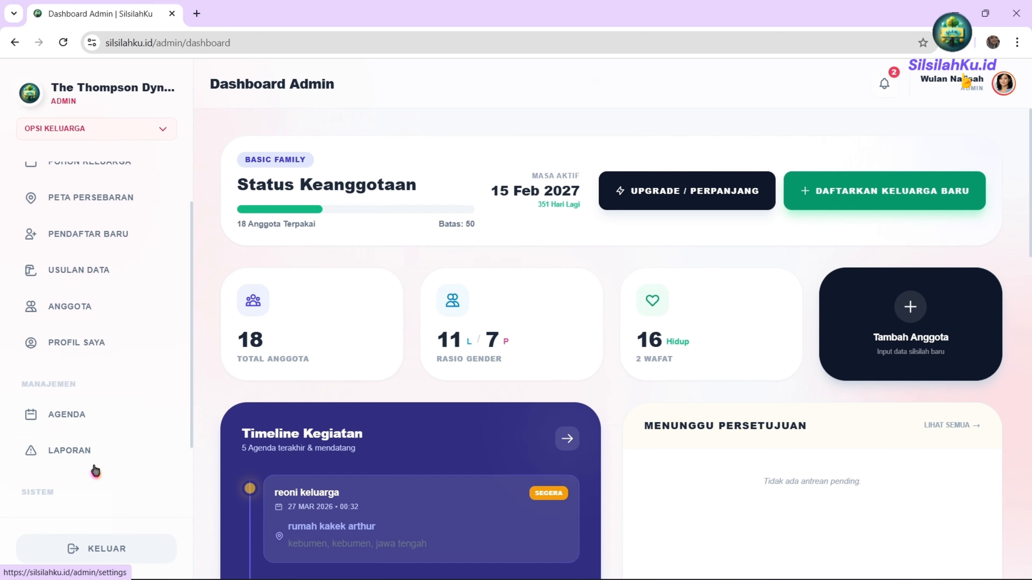
pyautogui.scroll(-2, 82, 447)
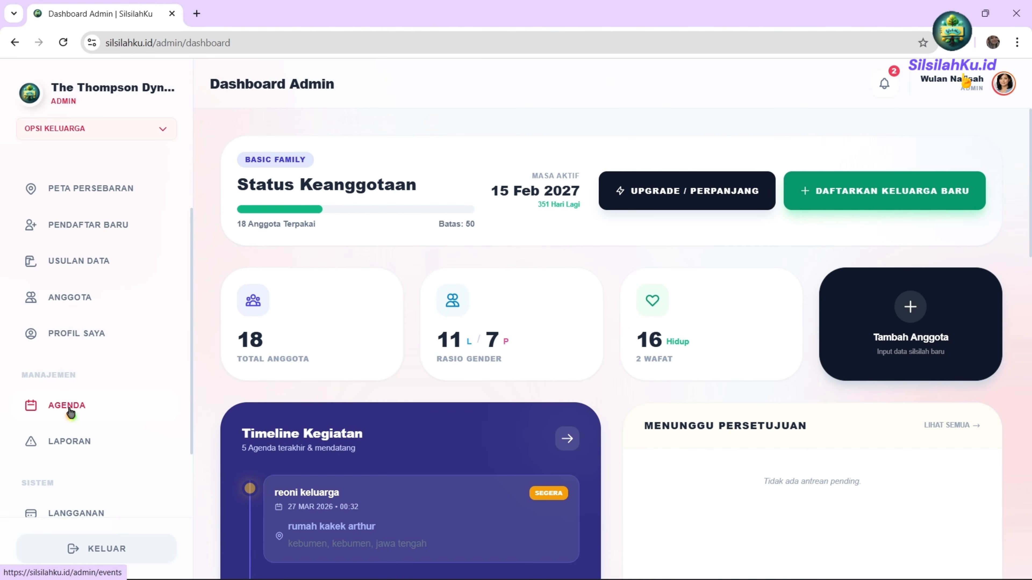
pyautogui.click(70, 411)
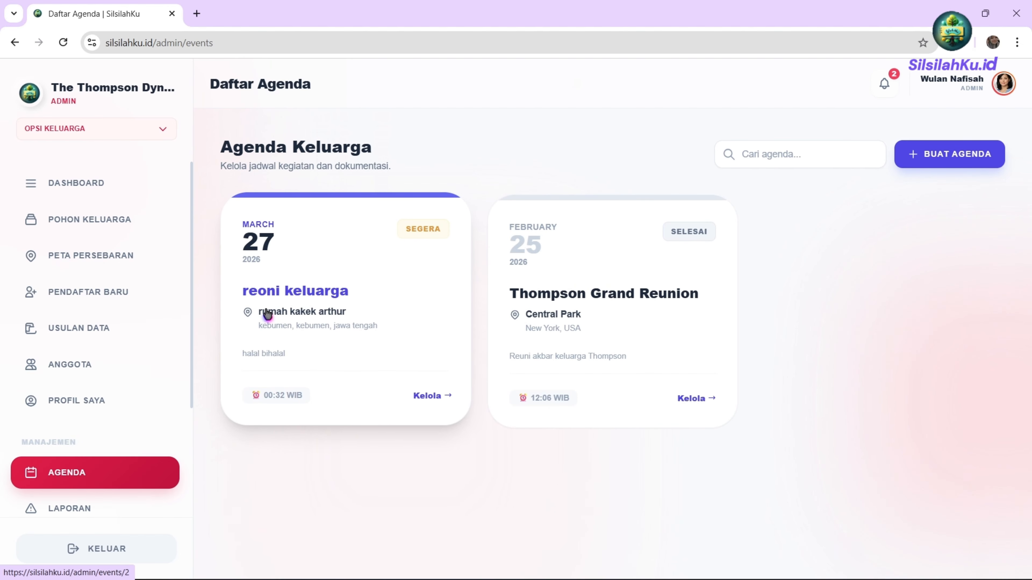
pyautogui.scroll(-4, 134, 309)
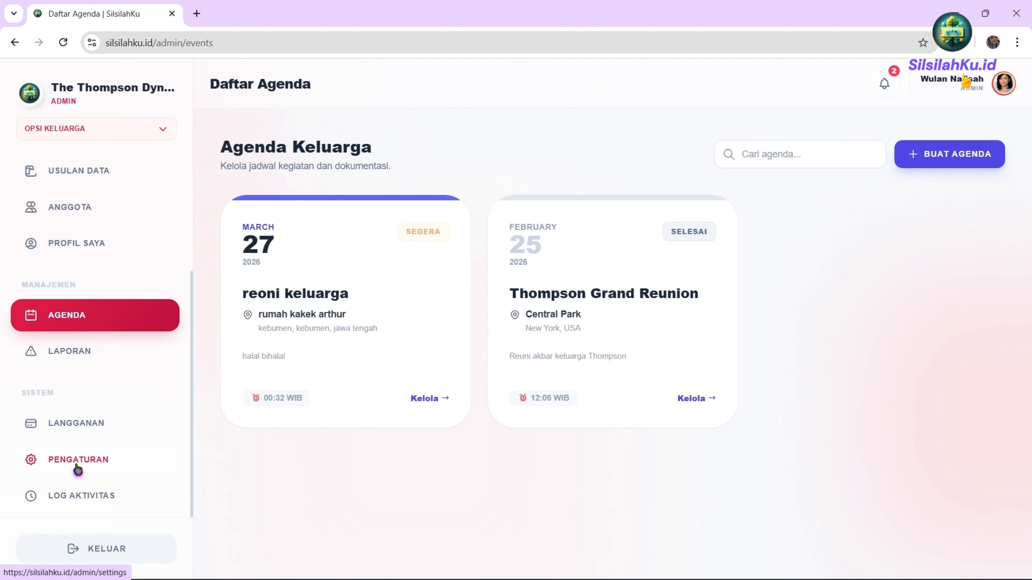
pyautogui.click(78, 470)
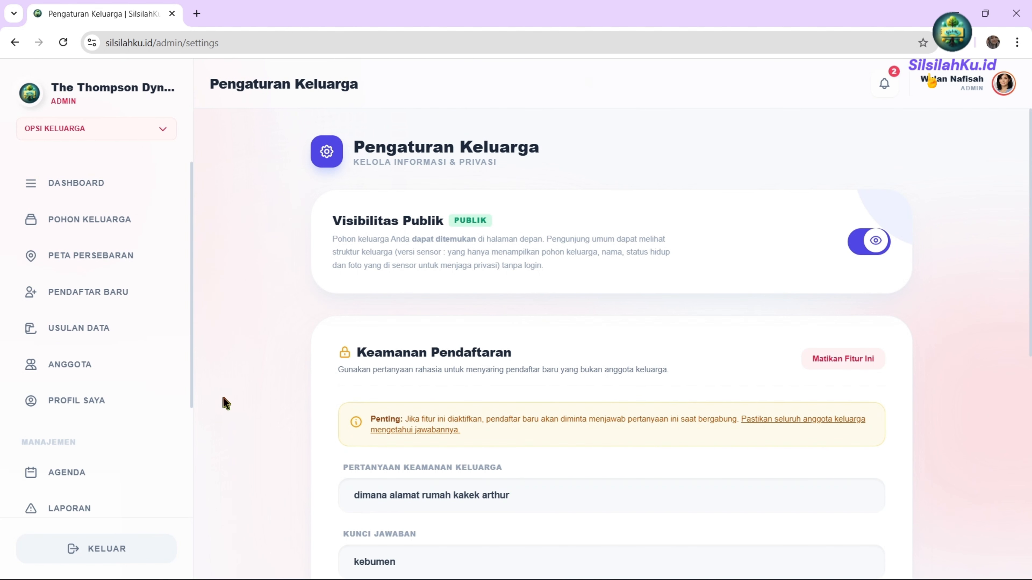
# Switch Visibilitas Publik off to make the tree Privat and bring up the public homepage window.
pyautogui.scroll(-3, 694, 337)
pyautogui.scroll(3, 702, 304)
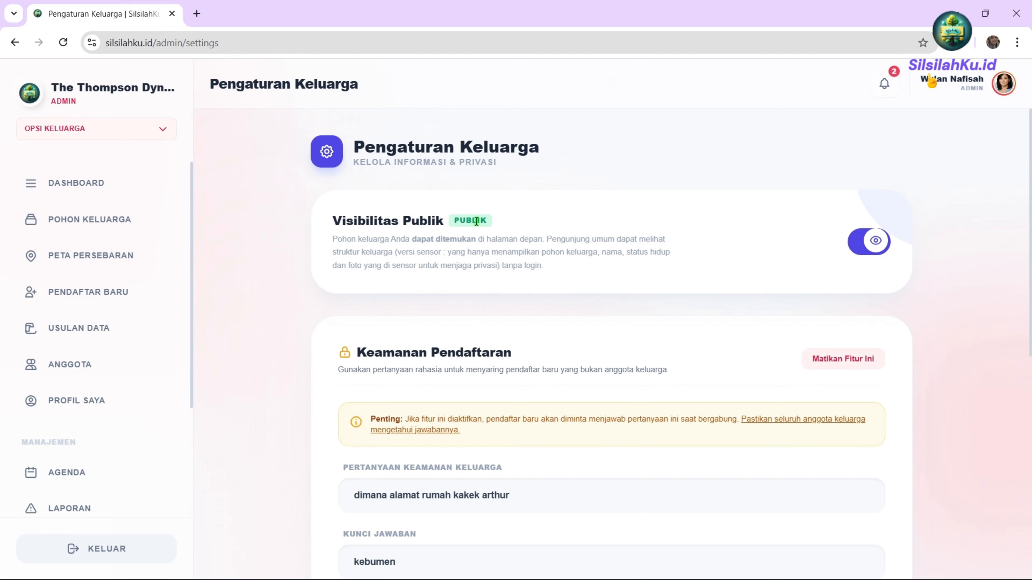
pyautogui.click(859, 249)
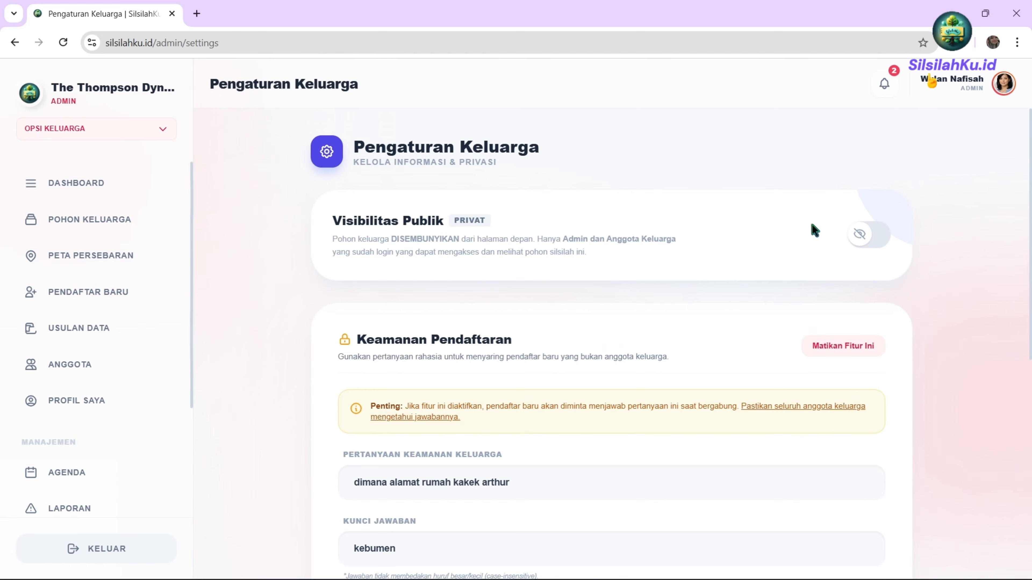
pyautogui.hotkey('alt', 'Tab')
pyautogui.hotkey('alt', 'Tab')
pyautogui.hotkey('alt', 'Tab')
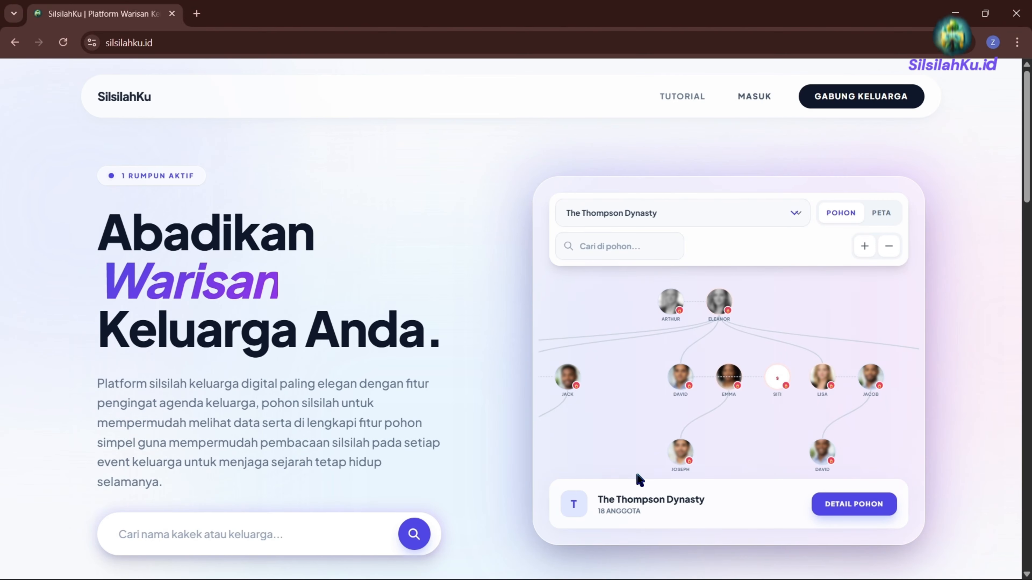
# Check the family tree list and restore the tree's visibility to Publik.
pyautogui.click(584, 218)
pyautogui.click(585, 218)
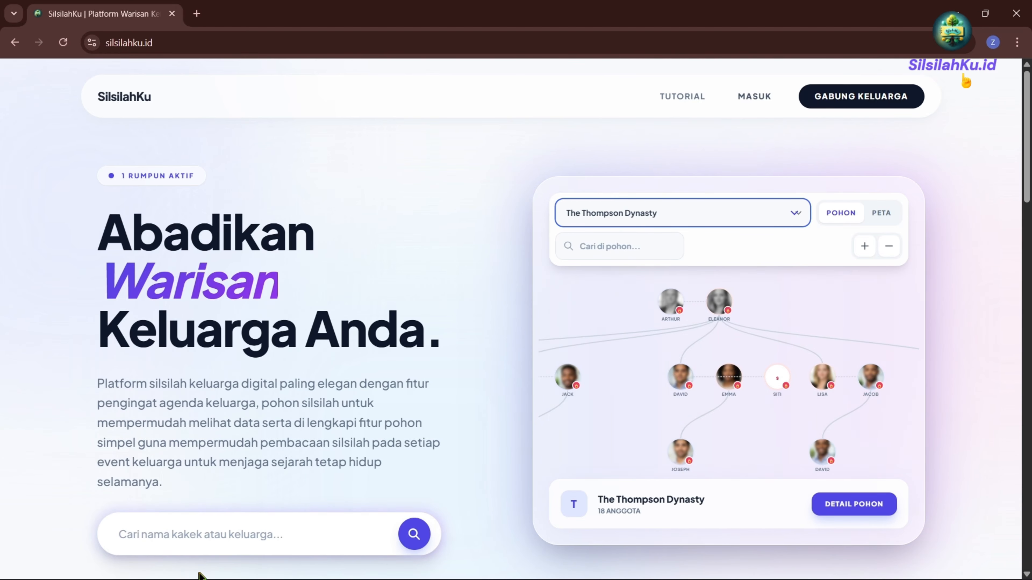
pyautogui.click(169, 539)
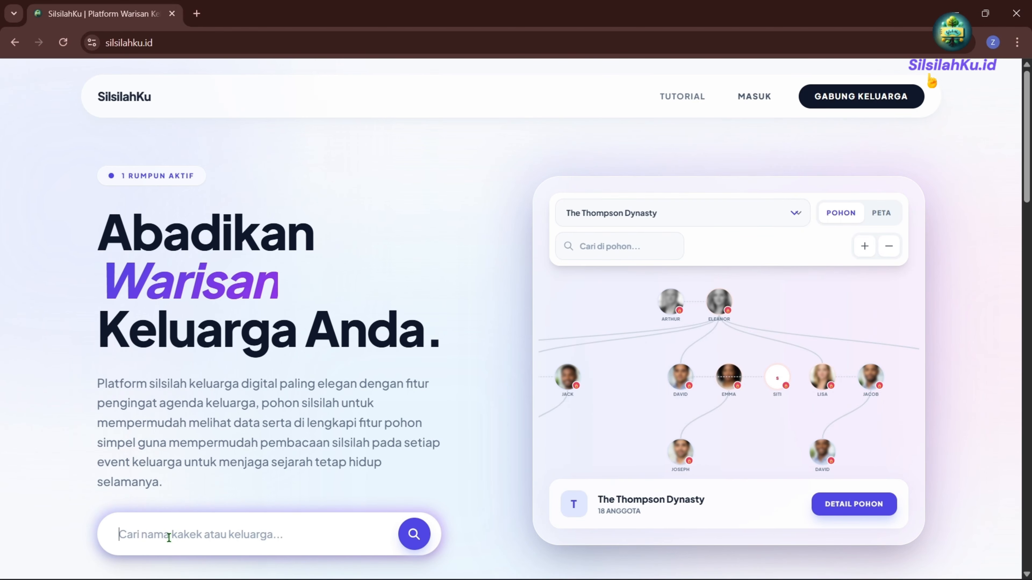
pyautogui.click(705, 219)
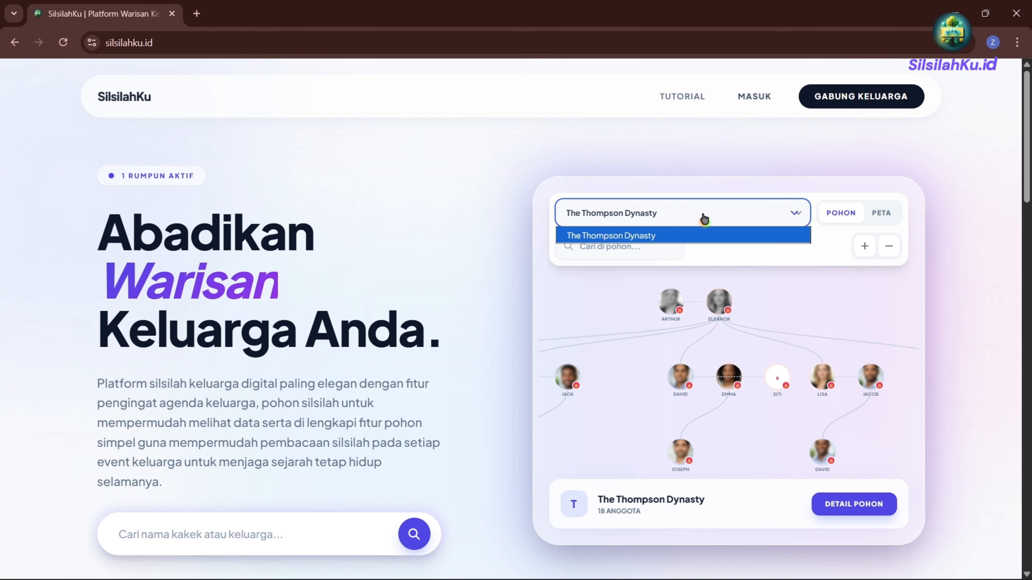
pyautogui.click(704, 218)
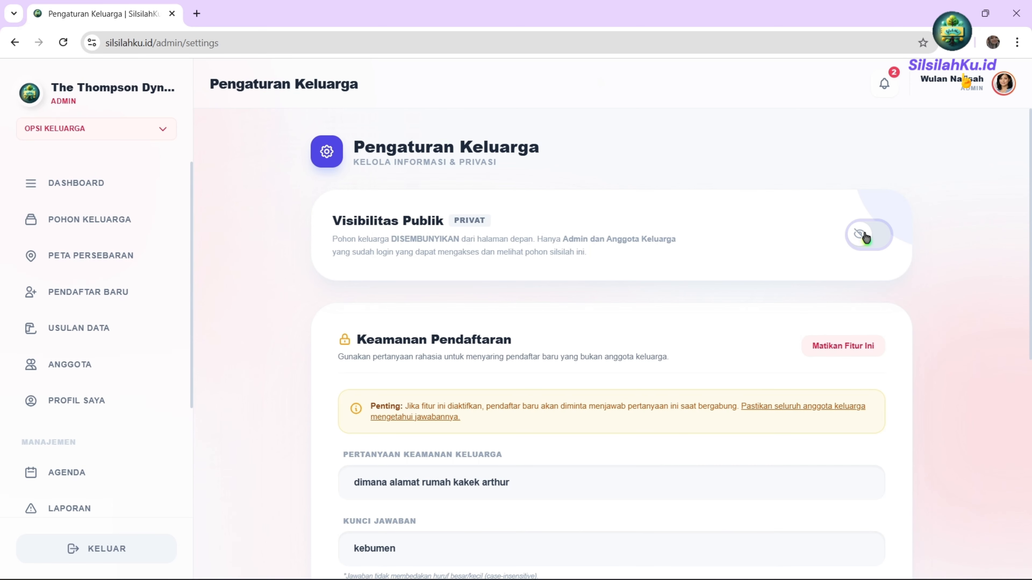
pyautogui.click(867, 238)
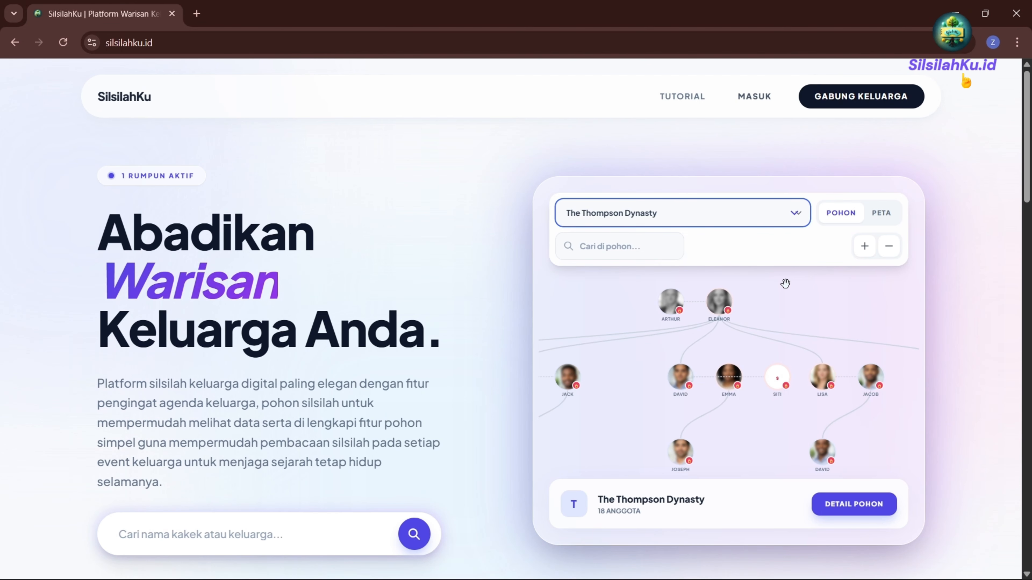
# Pan the Thompson Dynasty tree preview, zoom into the PETA map, and open DETAIL POHON.
pyautogui.click(641, 213)
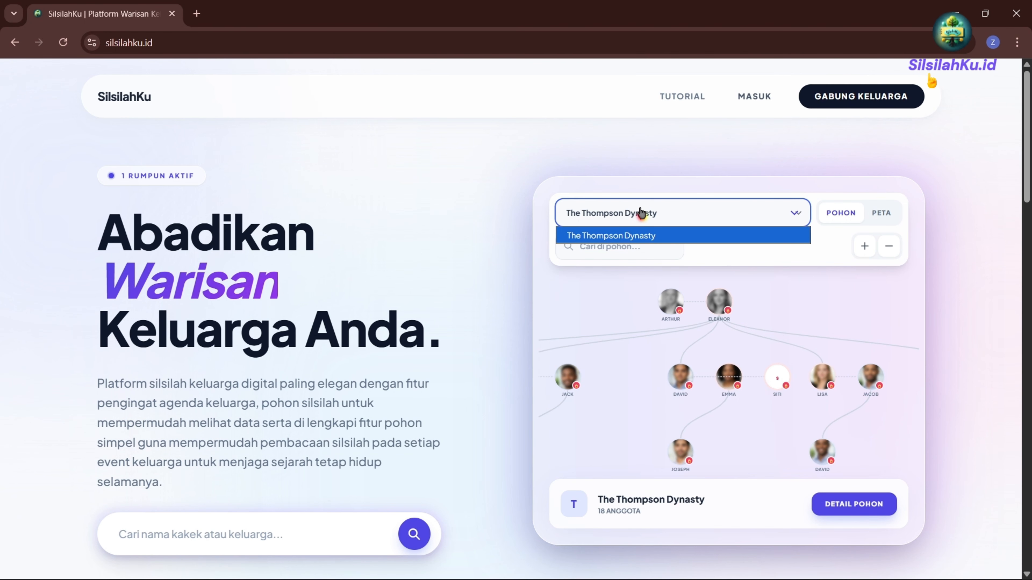
pyautogui.click(641, 213)
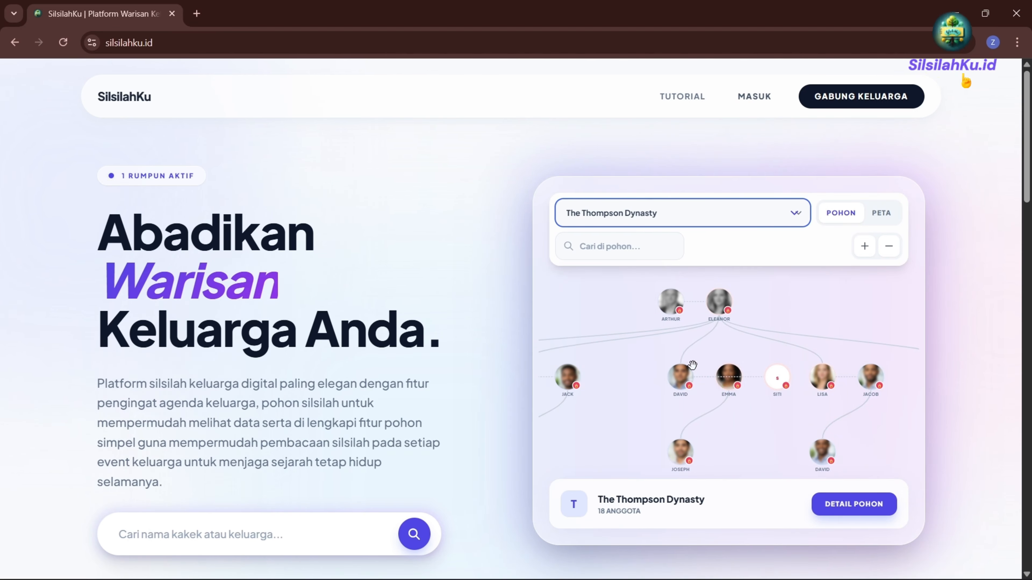
pyautogui.moveTo(681, 329); pyautogui.dragTo(773, 309)
pyautogui.moveTo(621, 352); pyautogui.dragTo(691, 375)
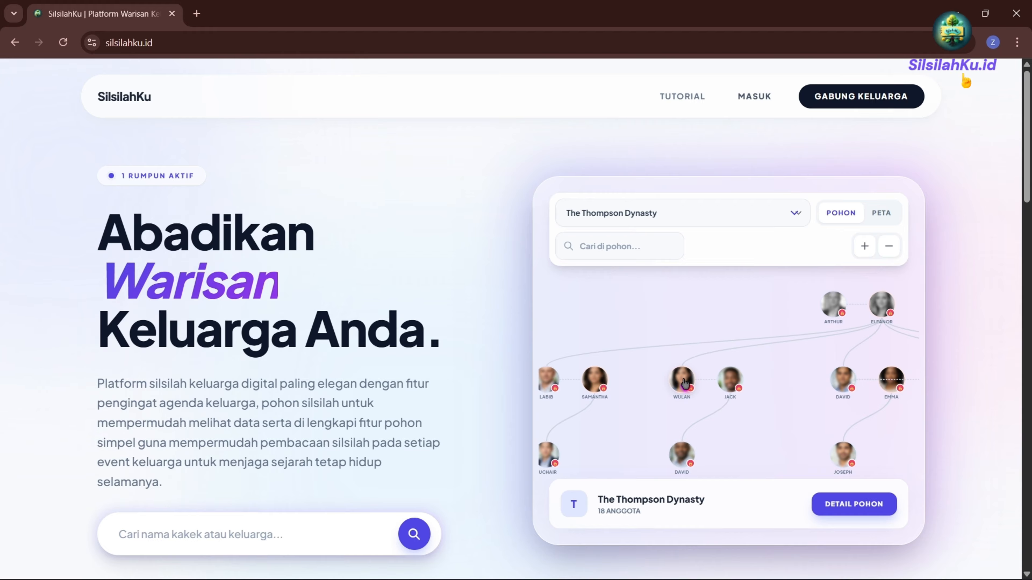
pyautogui.click(879, 214)
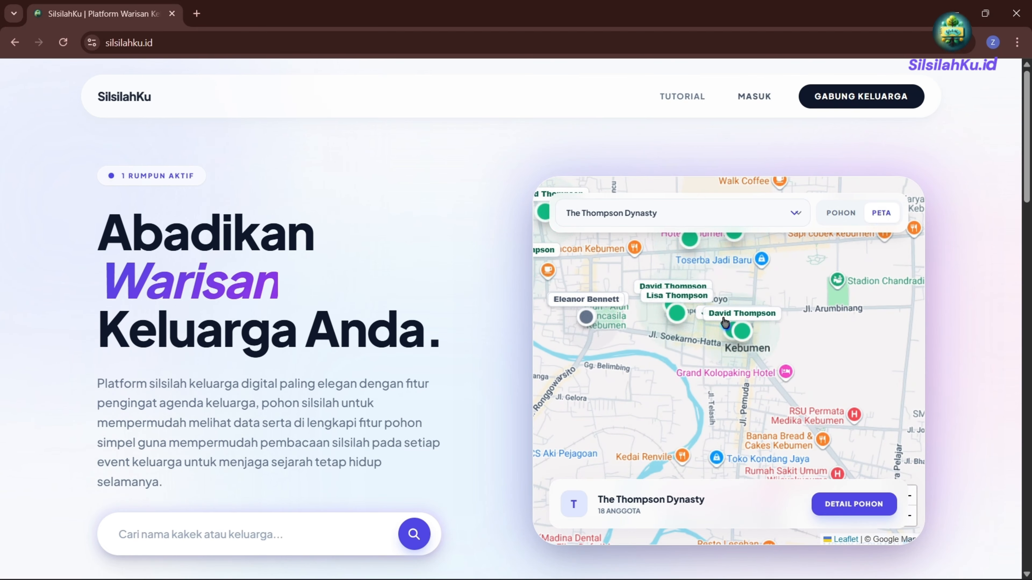
pyautogui.click(669, 314)
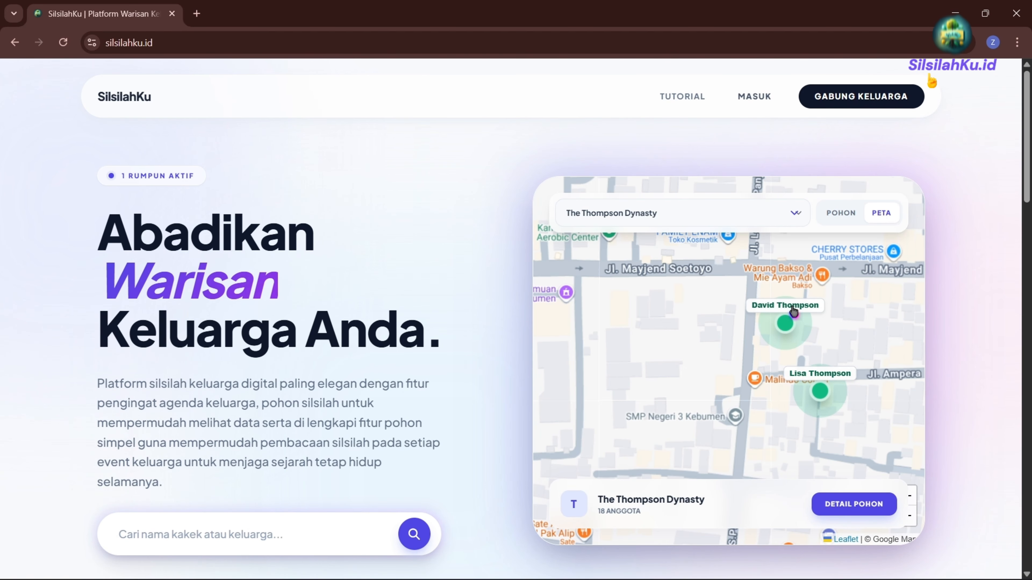
pyautogui.scroll(-3, 811, 296)
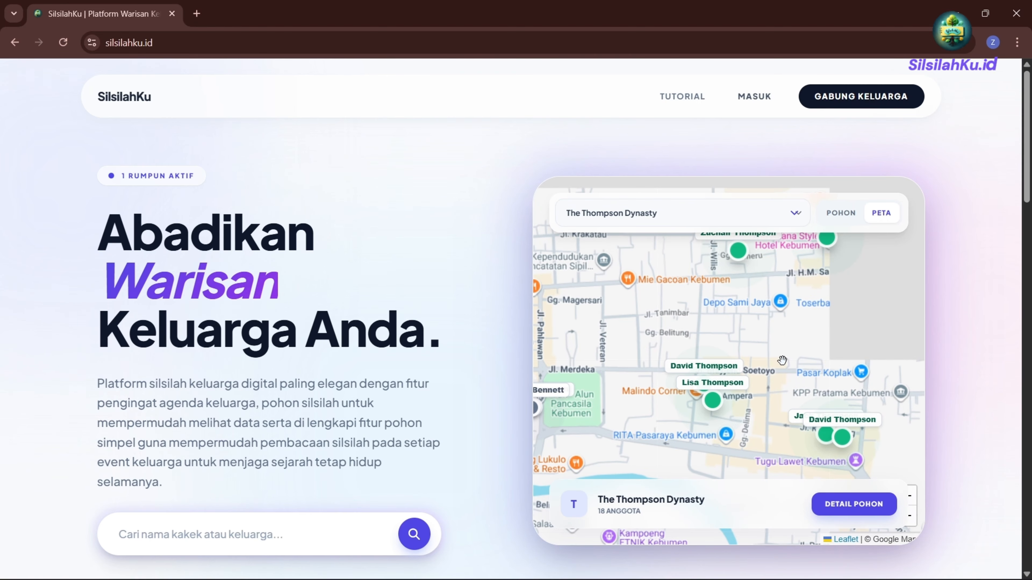
pyautogui.scroll(-1, 721, 382)
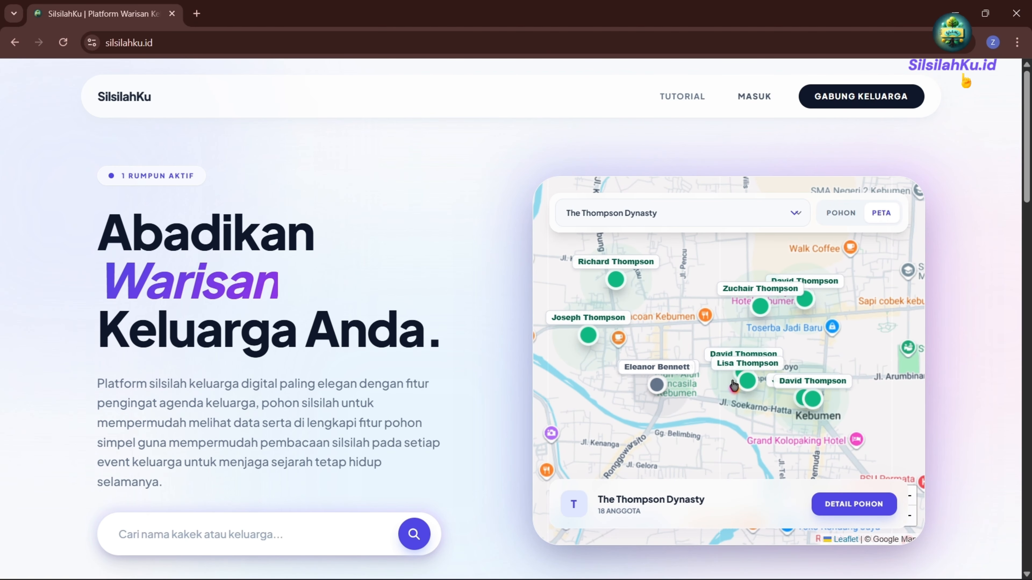
pyautogui.click(858, 511)
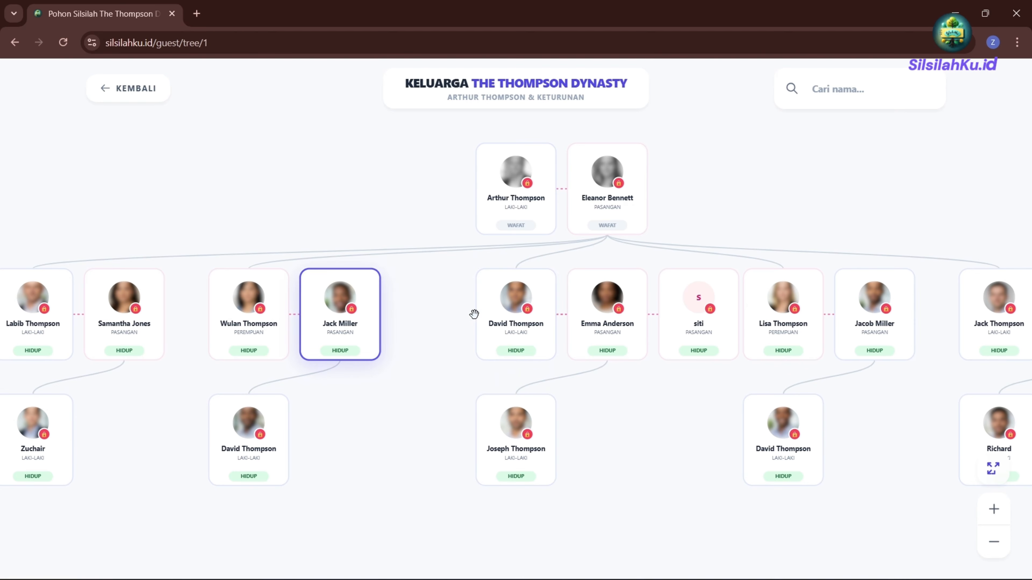
# Try two member profiles, dismiss both Akses Terbatas notices, and return to the admin settings window.
pyautogui.scroll(-3, 506, 310)
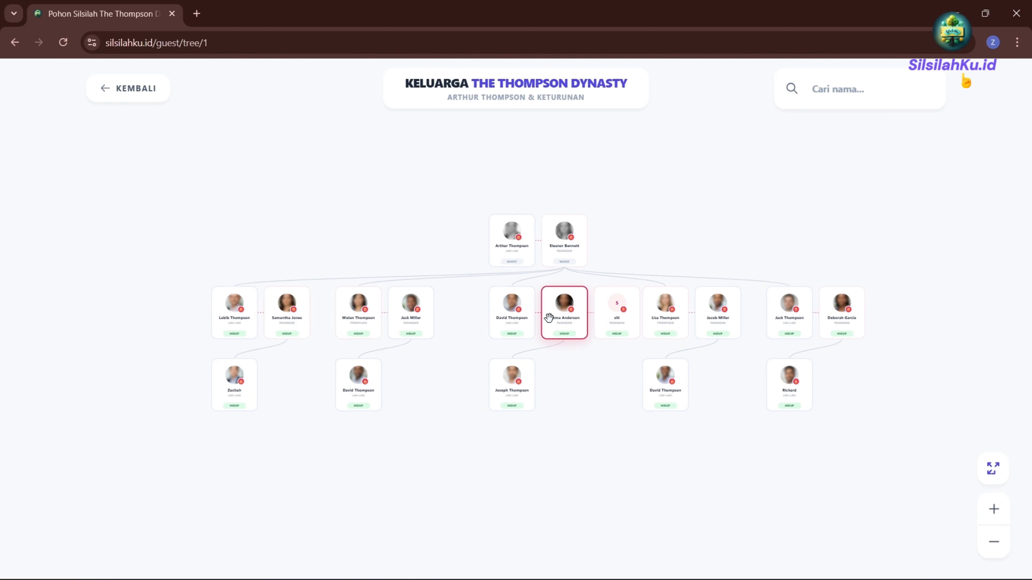
pyautogui.click(511, 309)
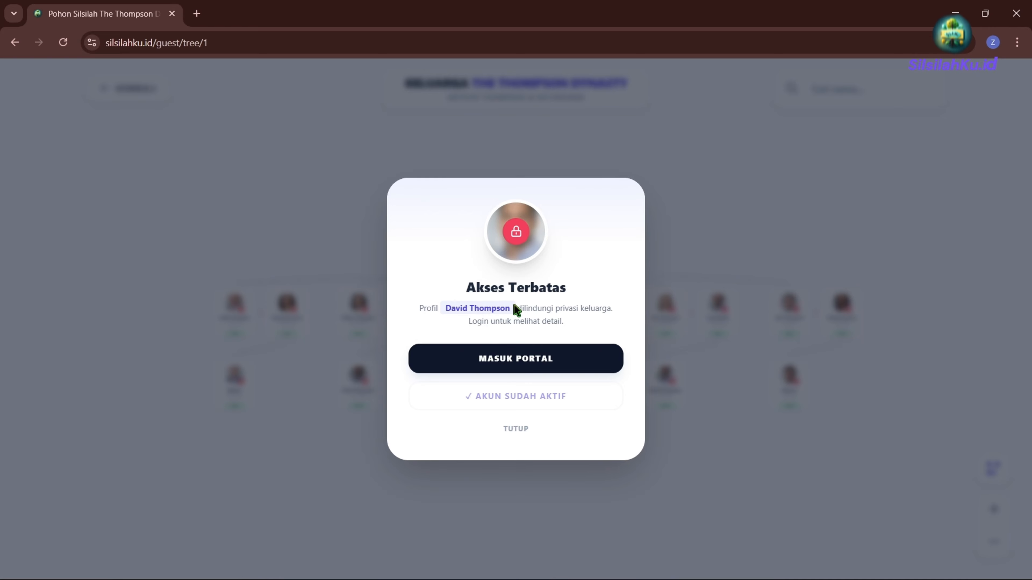
pyautogui.click(516, 429)
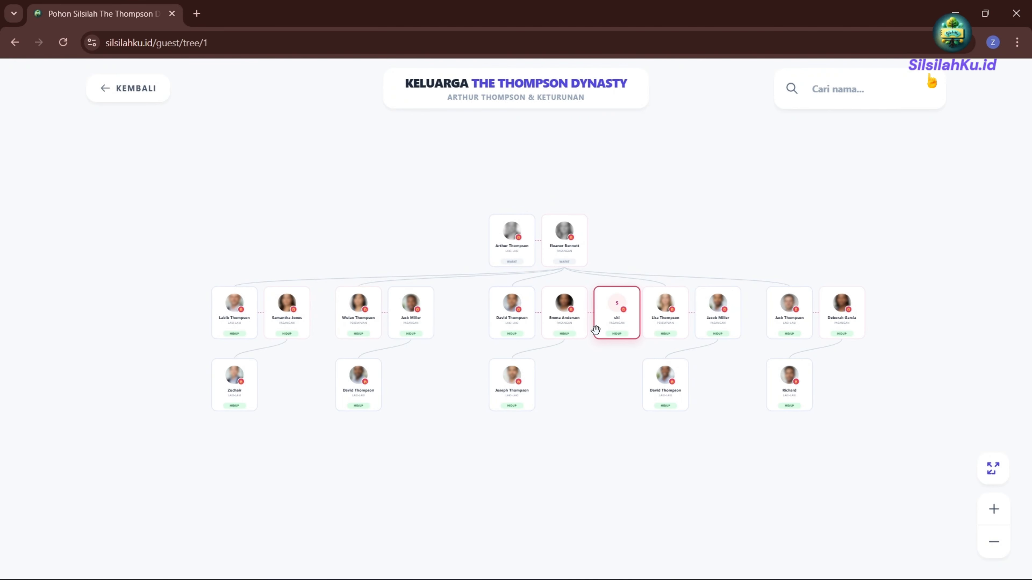
pyautogui.click(679, 320)
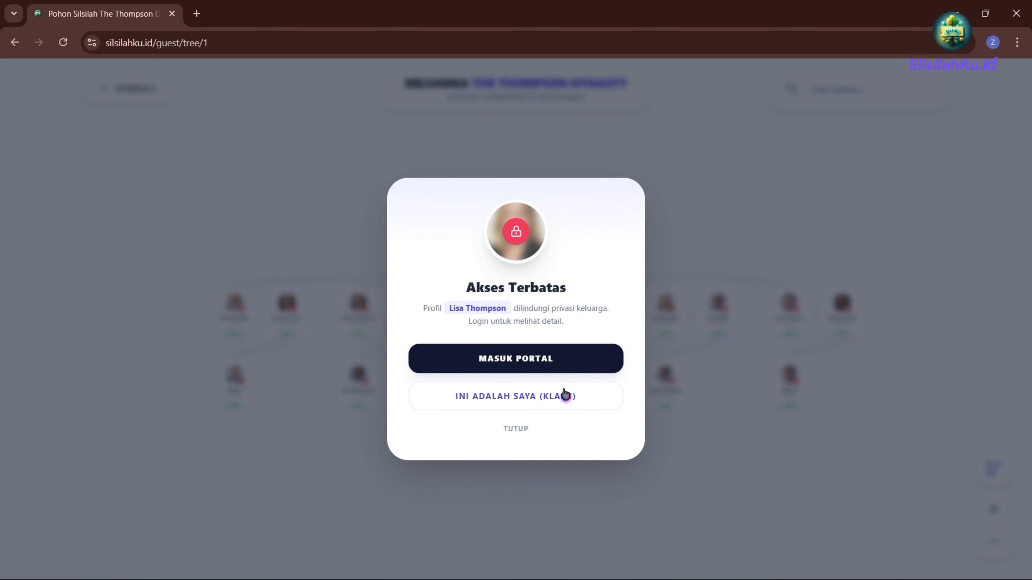
pyautogui.click(515, 429)
pyautogui.click(130, 101)
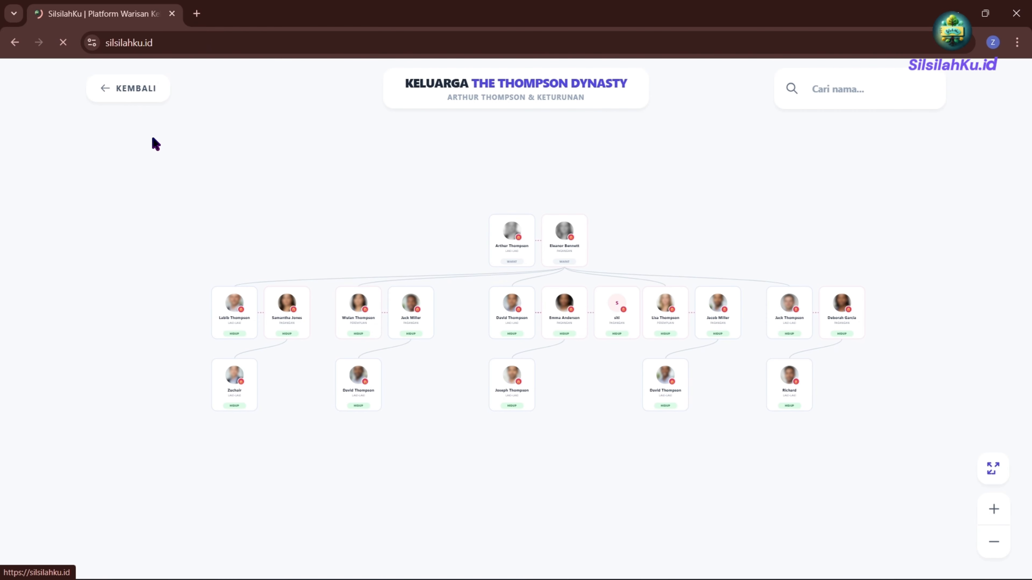
pyautogui.hotkey('alt', 'Tab')
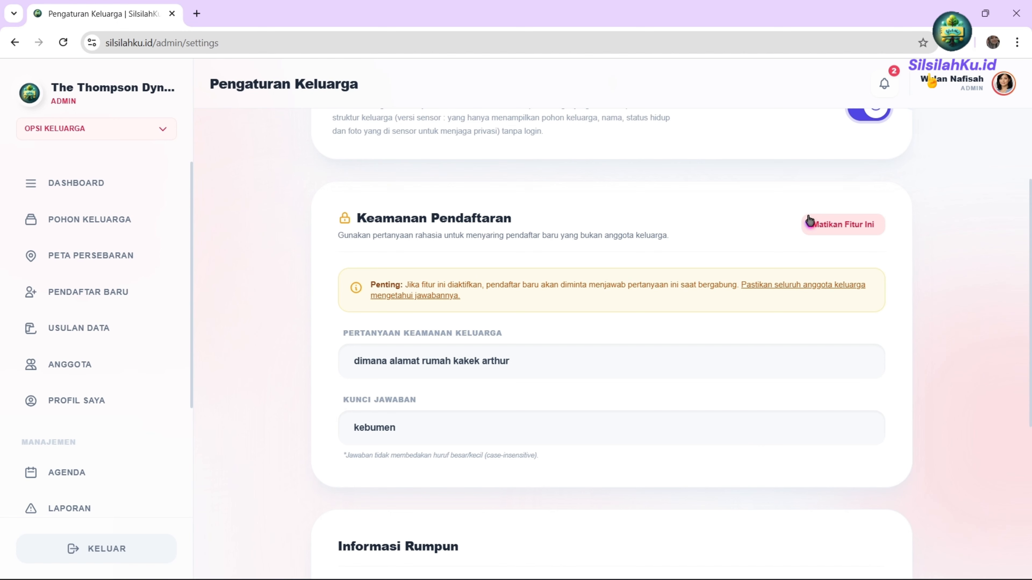
# Toggle registration security off and back on, then edit the Kunci Jawaban answer key.
pyautogui.click(817, 227)
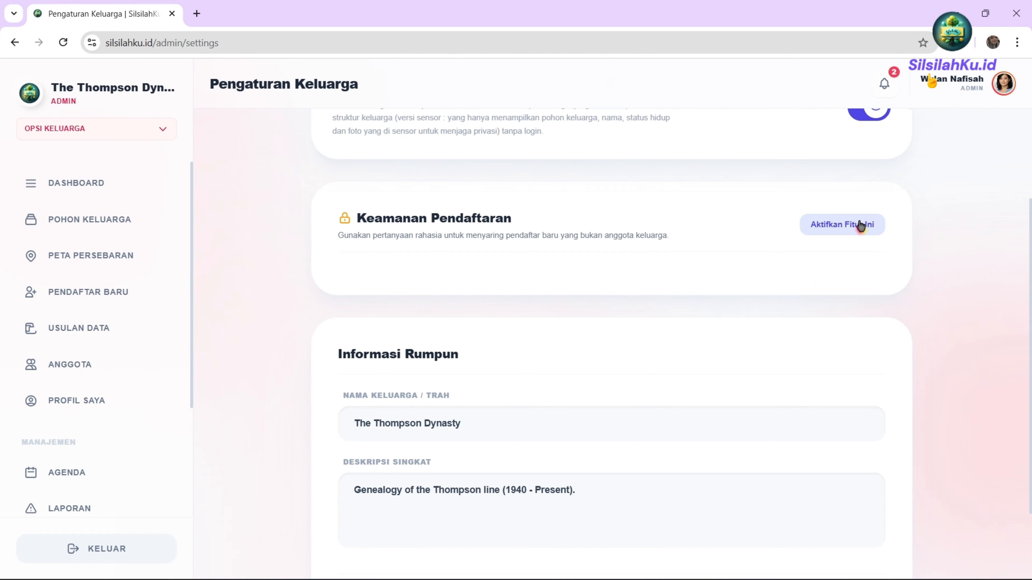
pyautogui.click(839, 235)
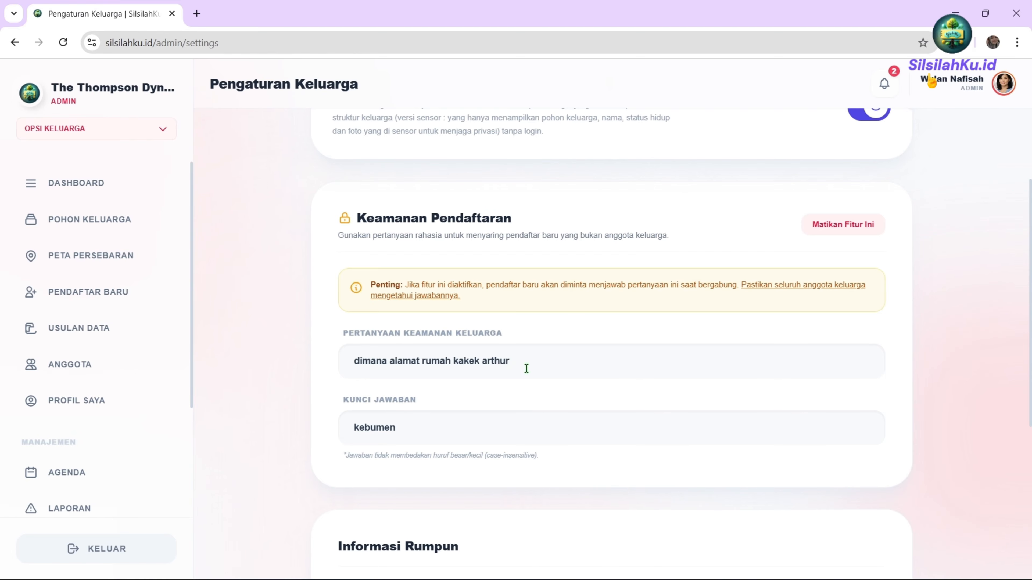
pyautogui.click(425, 429)
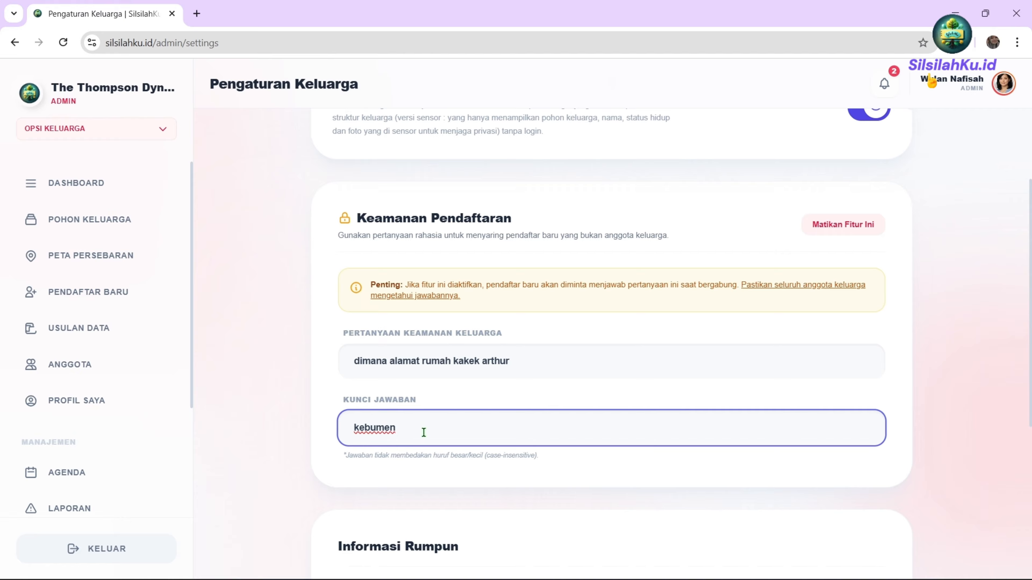
pyautogui.moveTo(406, 428); pyautogui.dragTo(352, 427)
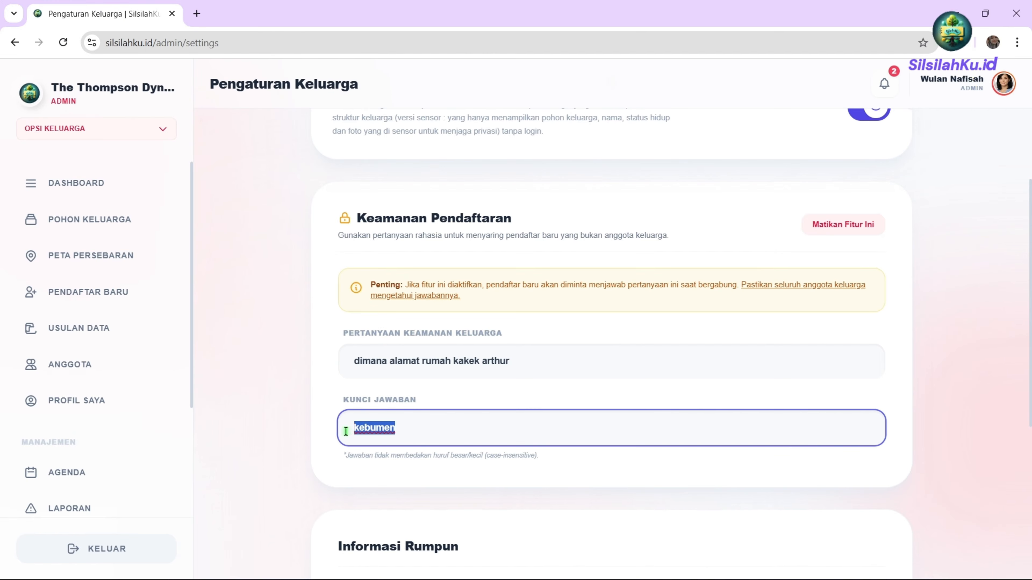
pyautogui.click(451, 426)
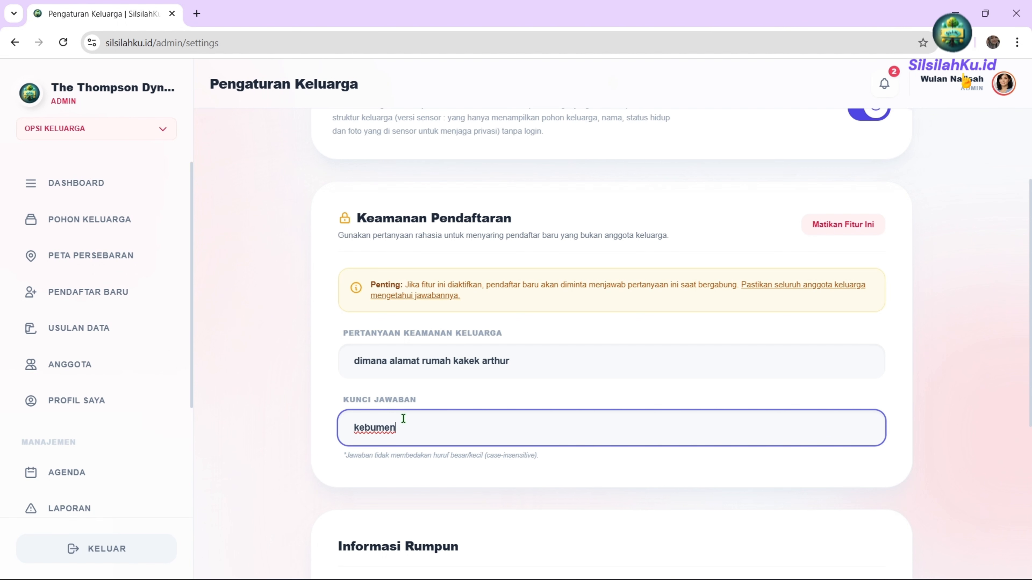
pyautogui.scroll(-5, 403, 418)
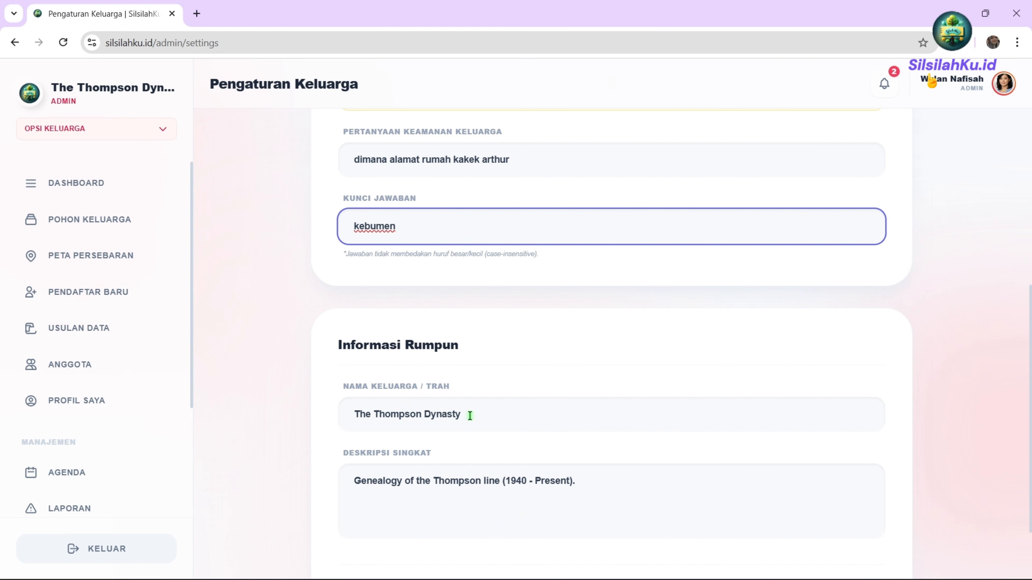
pyautogui.scroll(-2, 372, 355)
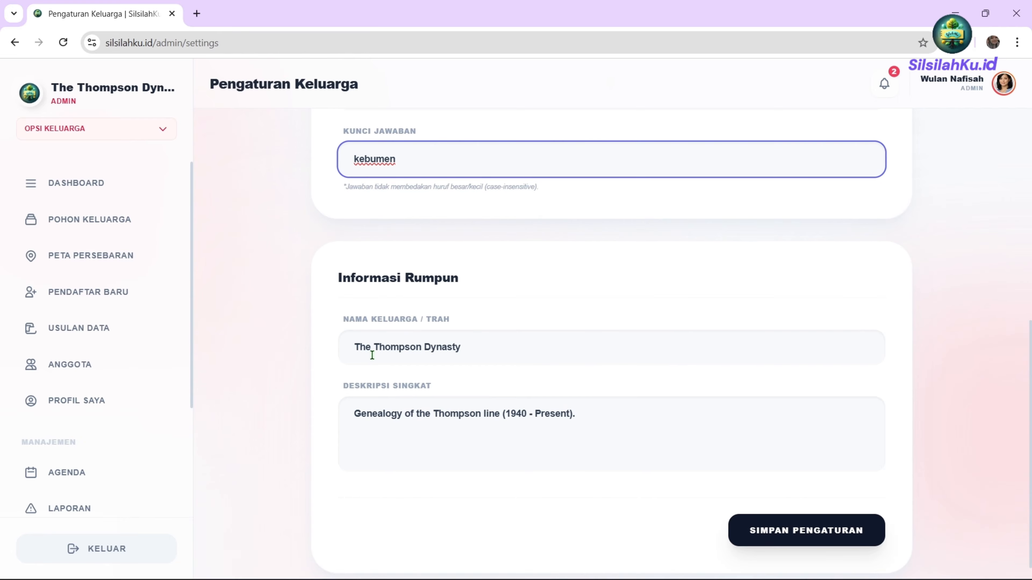
pyautogui.click(483, 351)
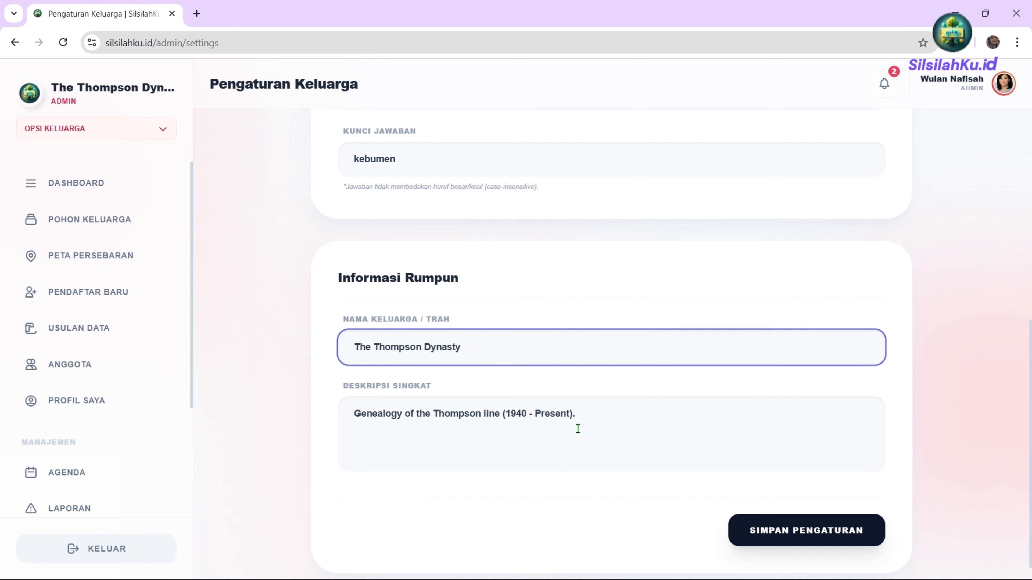
pyautogui.scroll(6, 573, 427)
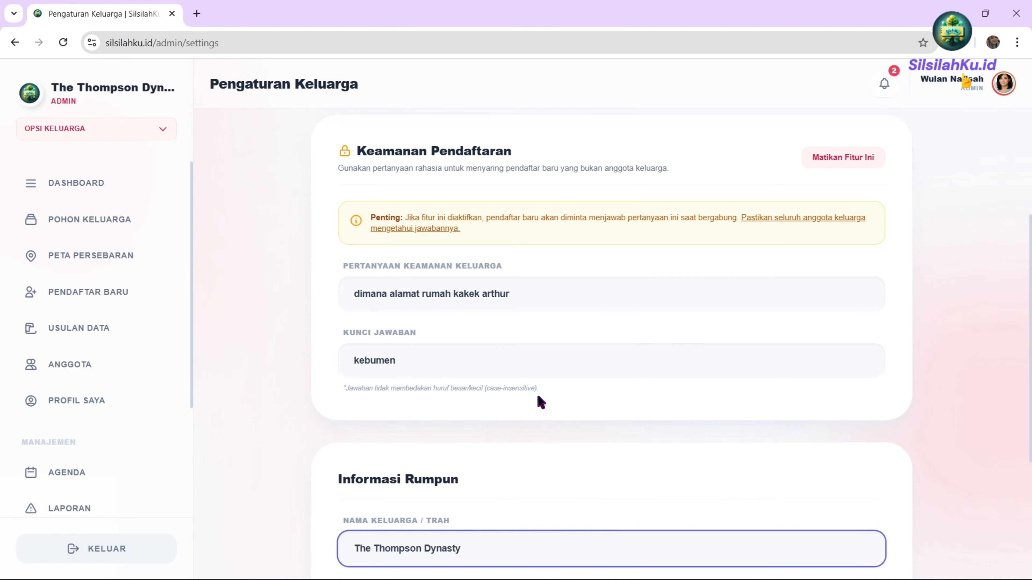
pyautogui.scroll(5, 558, 343)
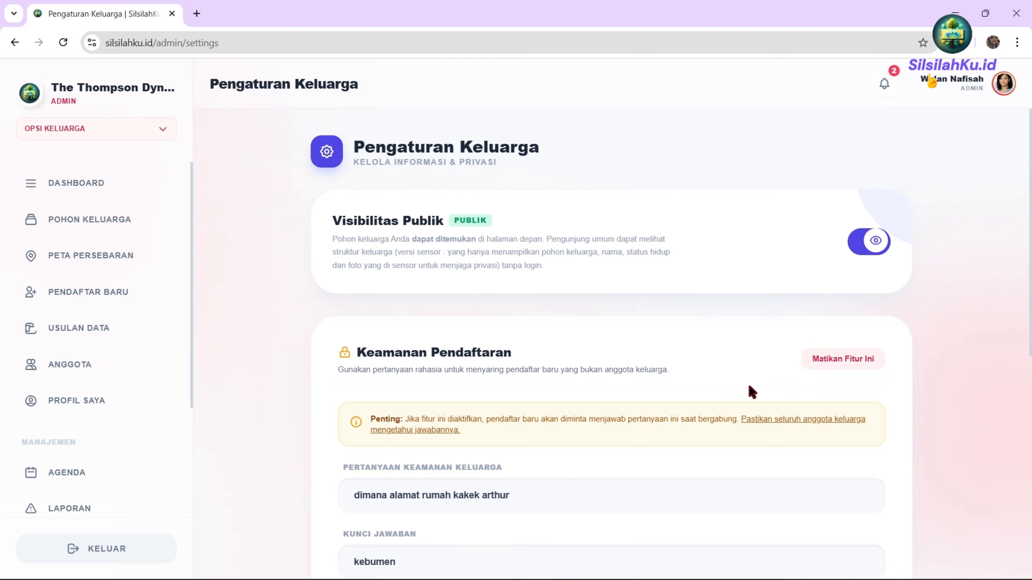
pyautogui.scroll(-10, 691, 388)
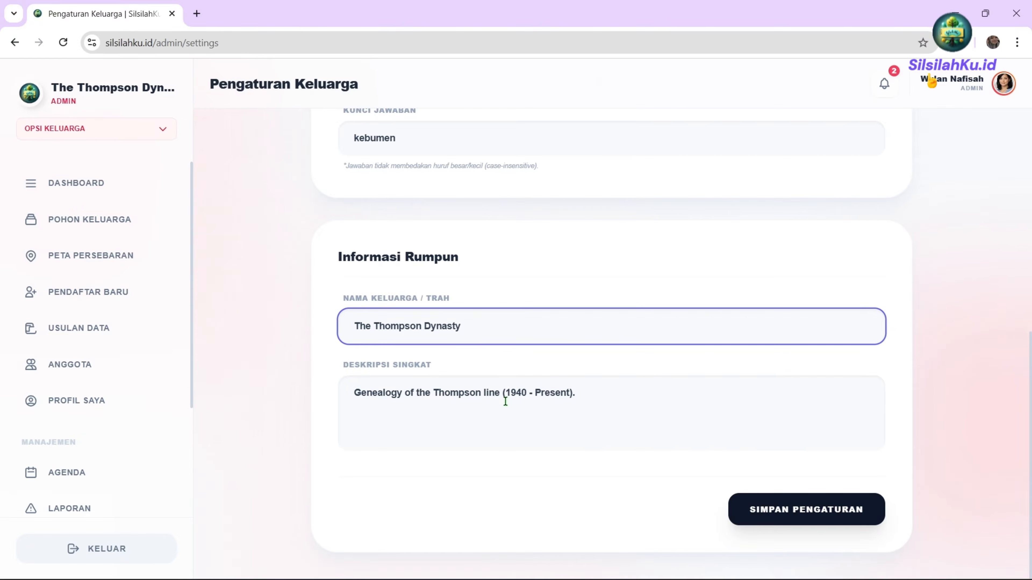
# Return to the admin dashboard and highlight the Basic Family expiry date 15 Feb 2027.
pyautogui.click(73, 192)
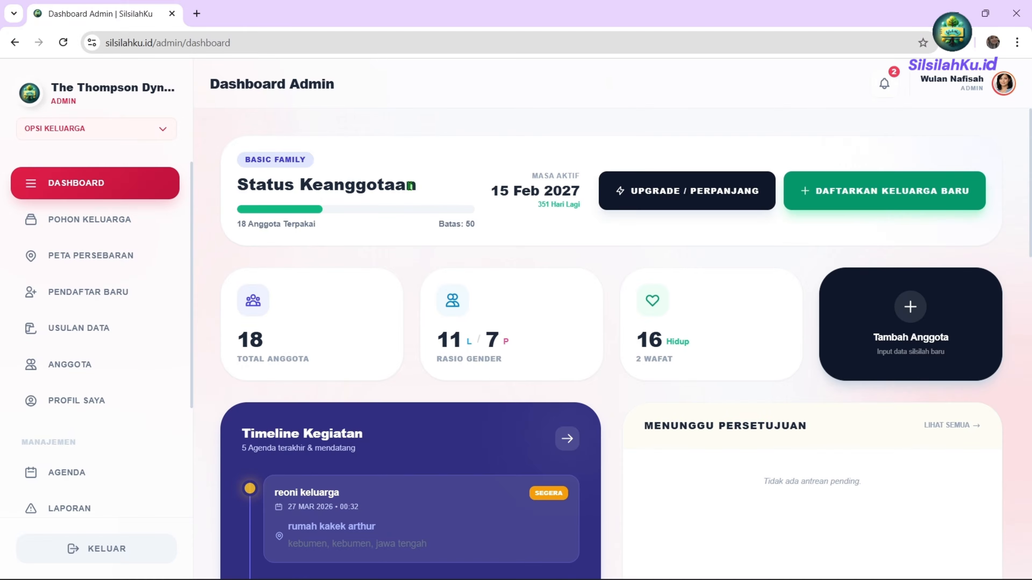
pyautogui.tripleClick(494, 189)
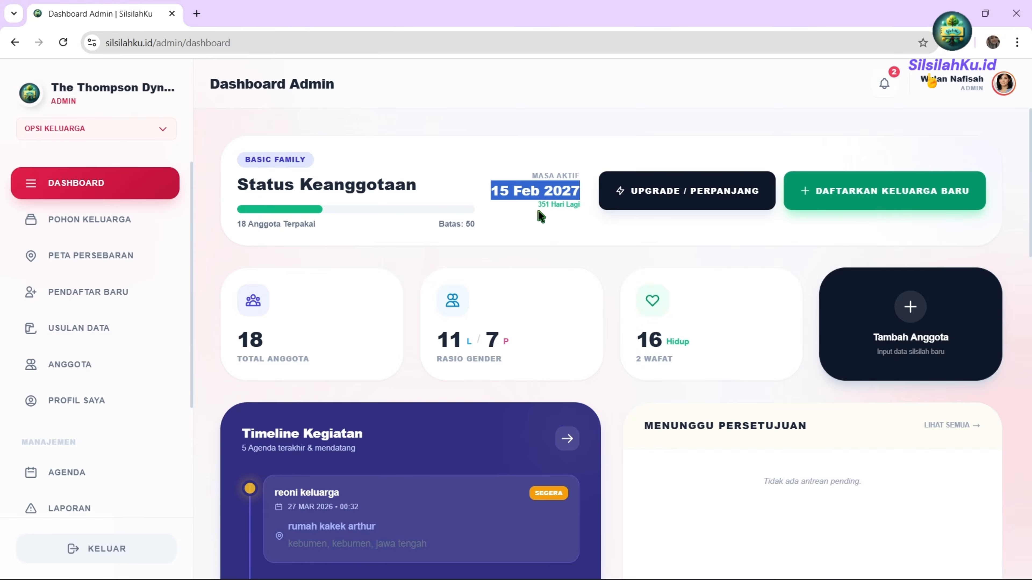
pyautogui.click(323, 227)
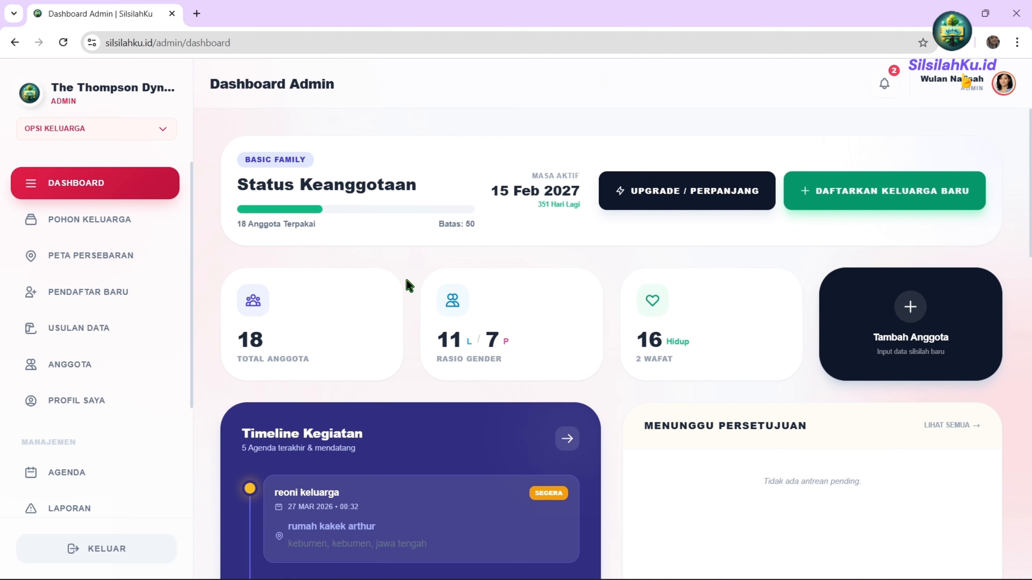
pyautogui.click(695, 202)
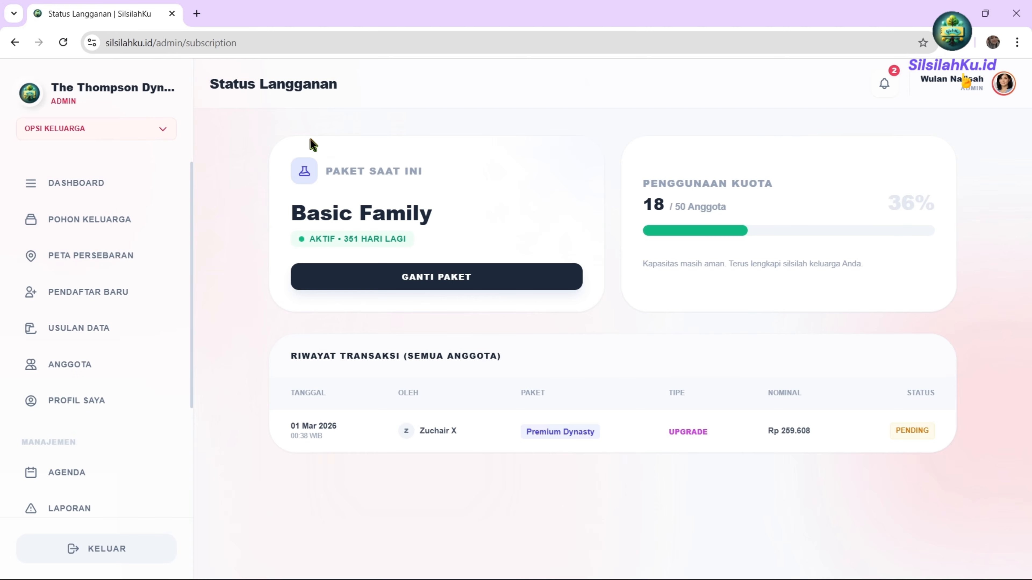
pyautogui.click(419, 281)
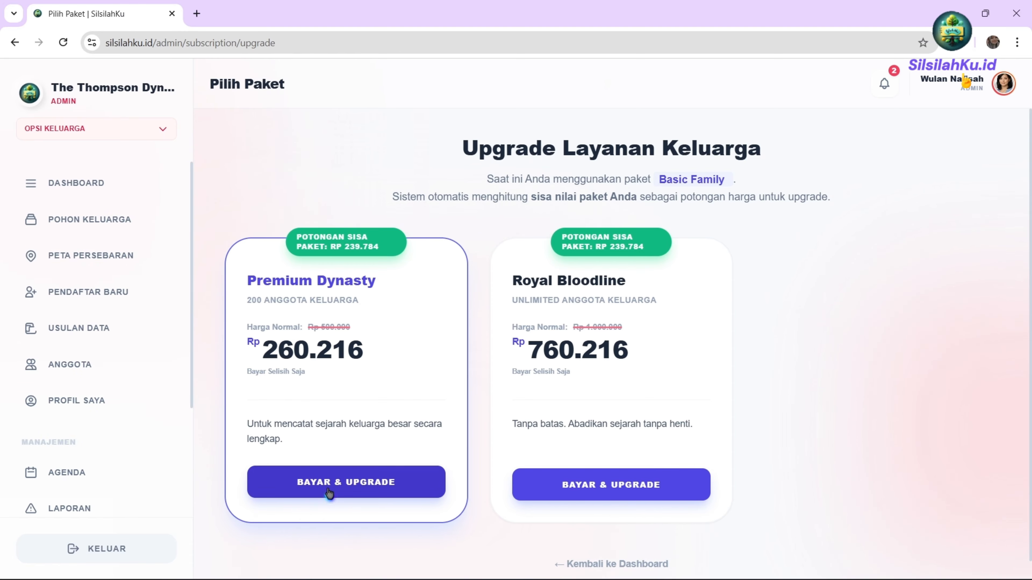
pyautogui.click(308, 471)
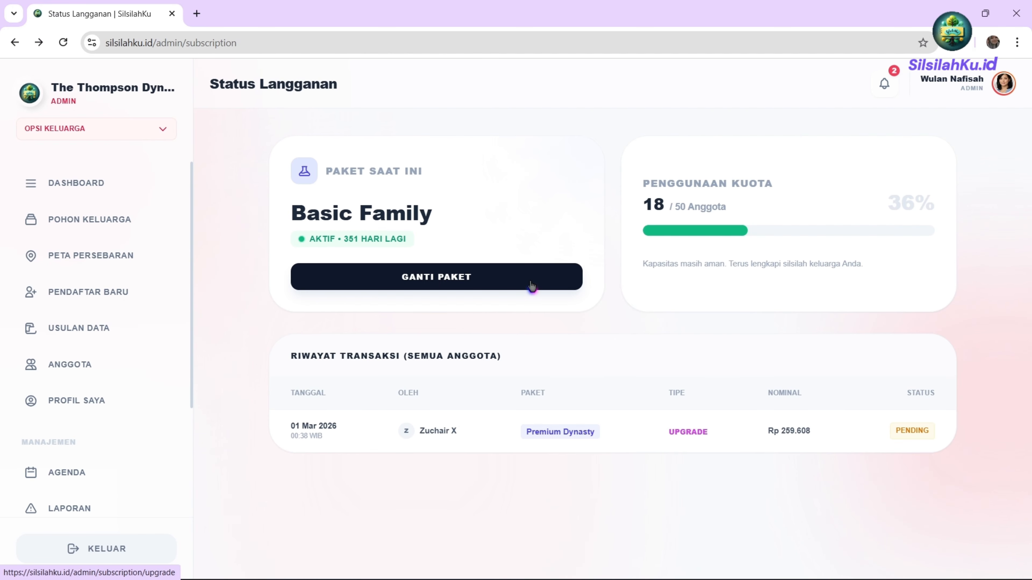
pyautogui.click(531, 283)
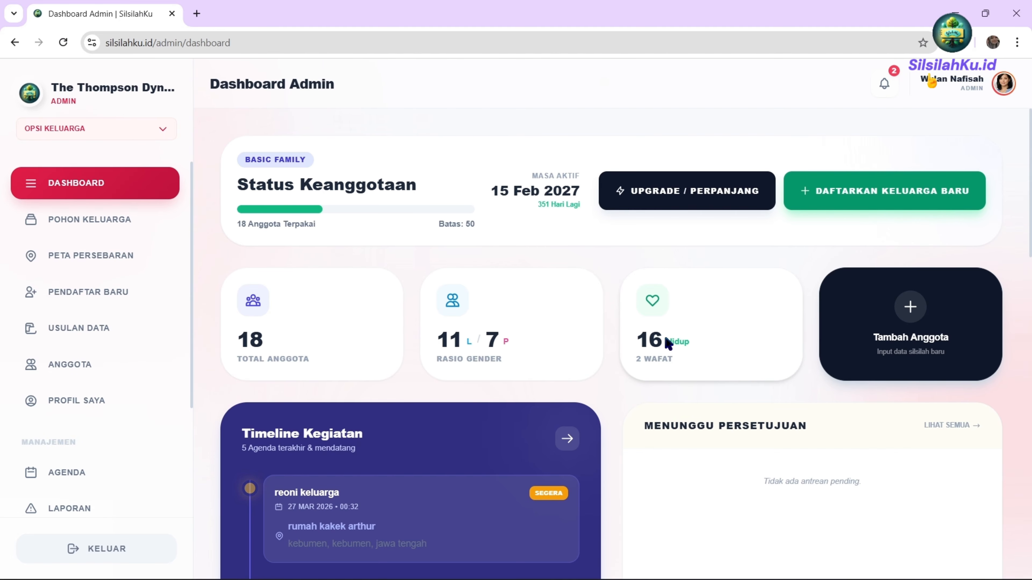
pyautogui.scroll(-3, 664, 376)
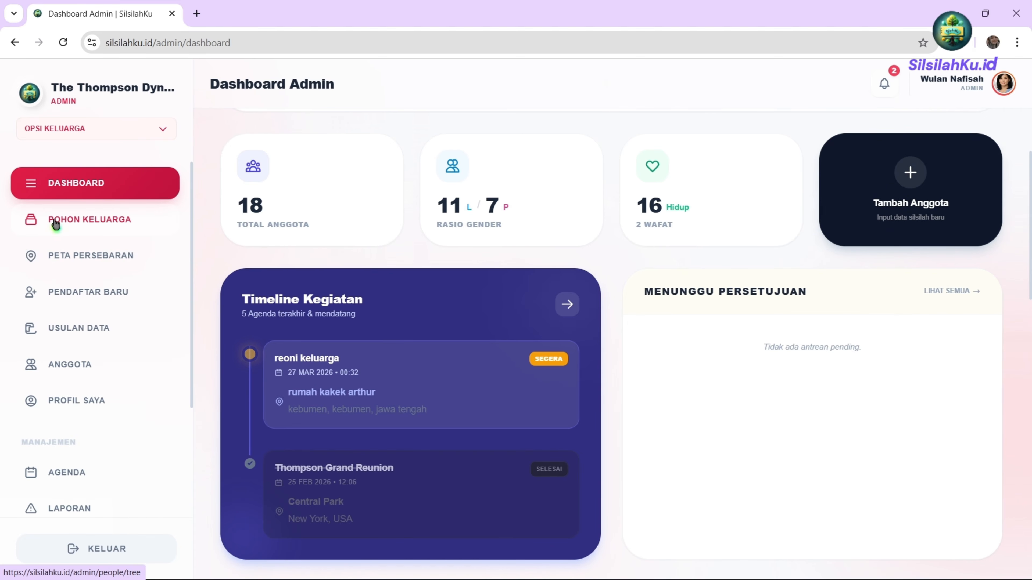
pyautogui.scroll(-3, 518, 369)
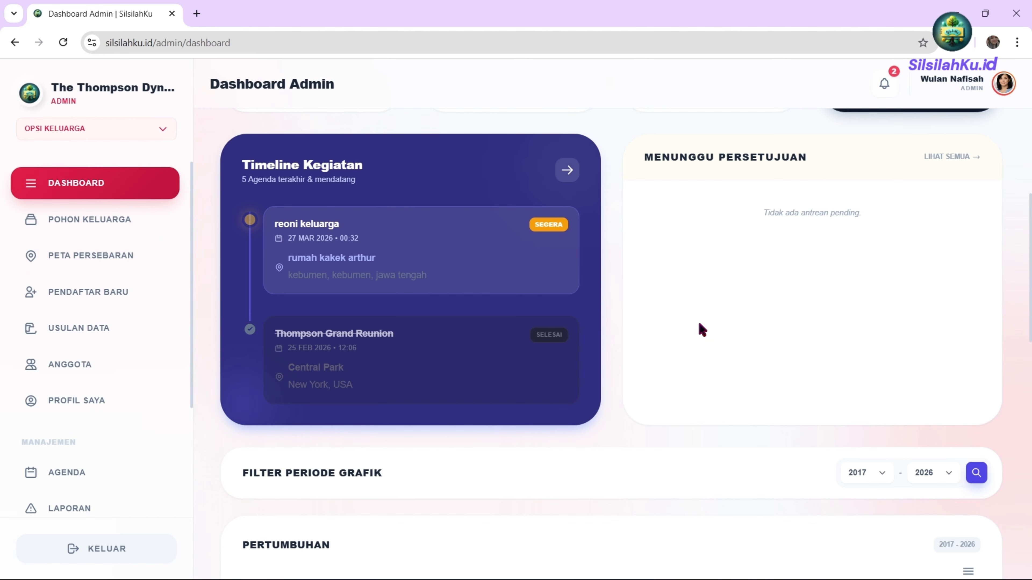
# Set the chart period to start in 1950 and end in 2026, then apply it.
pyautogui.scroll(-5, 693, 319)
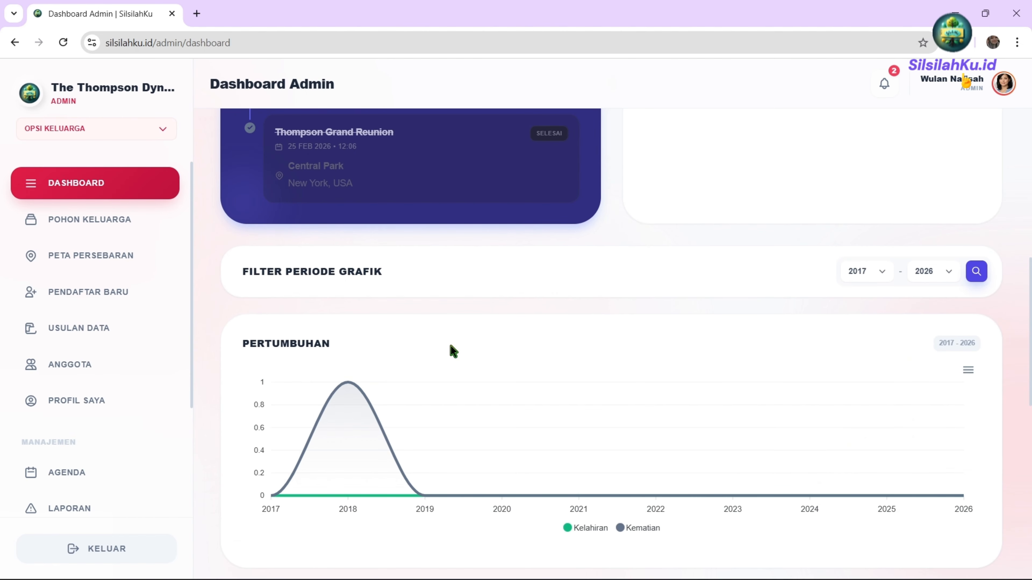
pyautogui.scroll(-2, 451, 352)
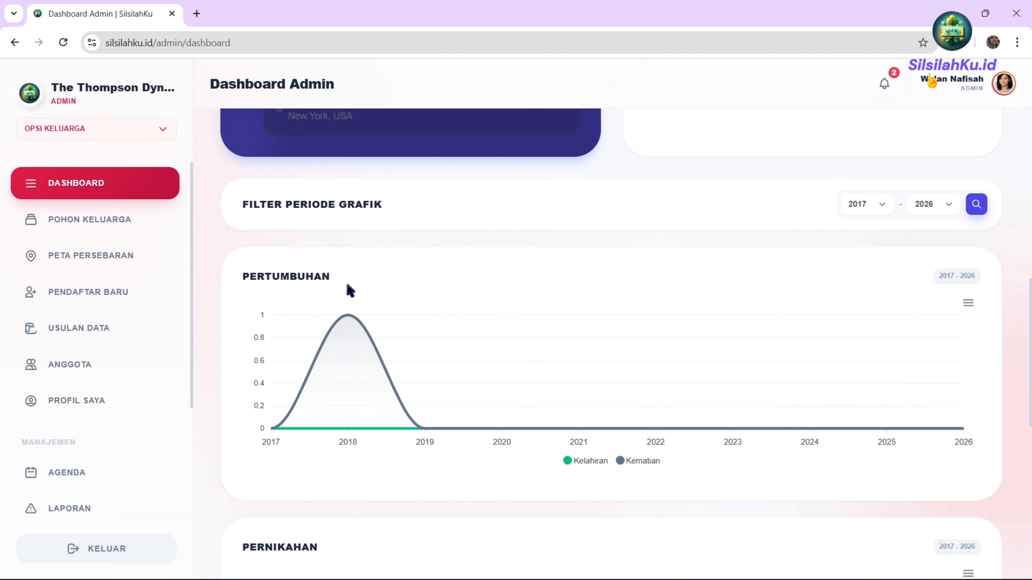
pyautogui.scroll(-10, 365, 288)
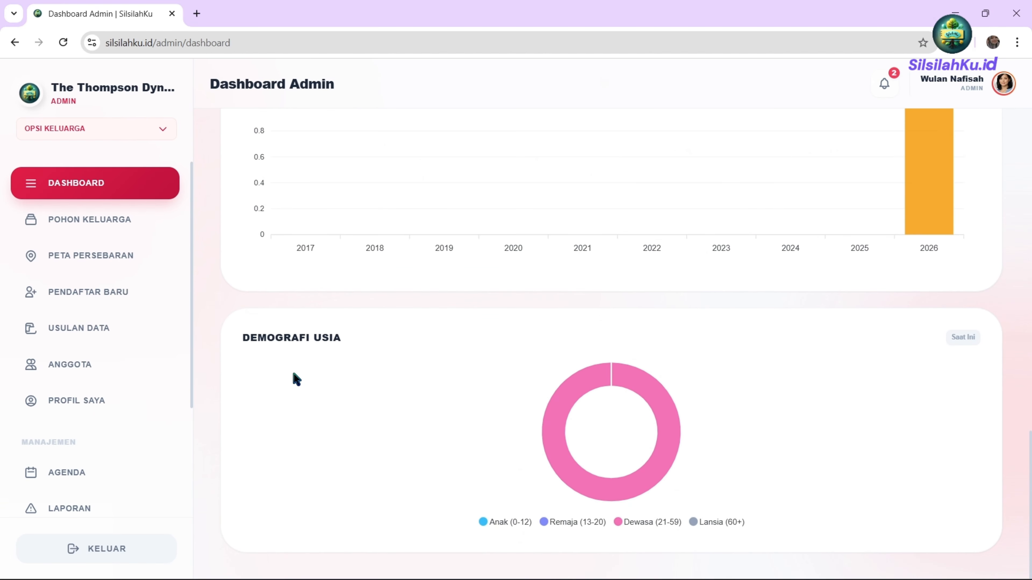
pyautogui.scroll(8, 463, 392)
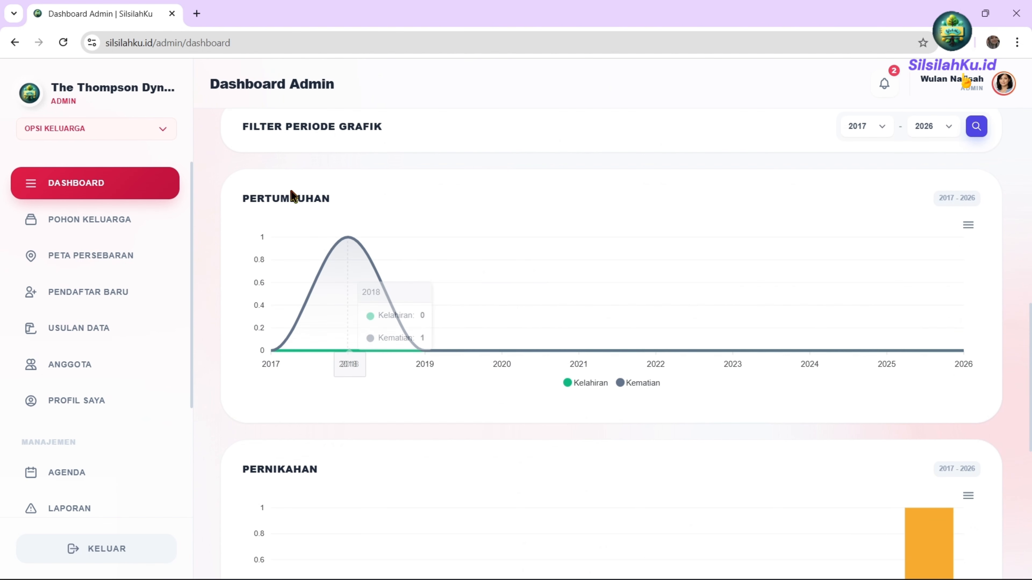
pyautogui.moveTo(330, 337)
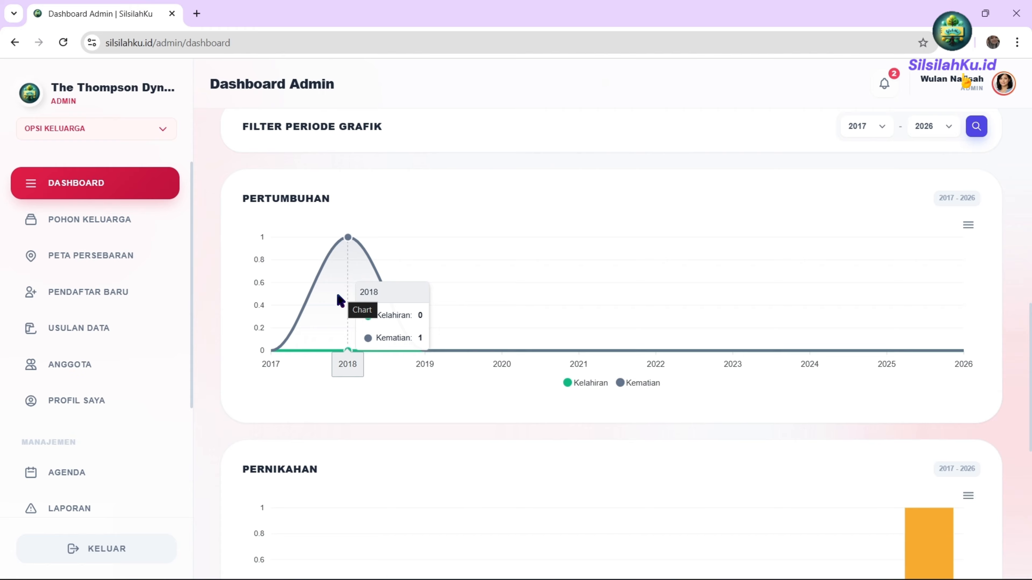
pyautogui.click(873, 127)
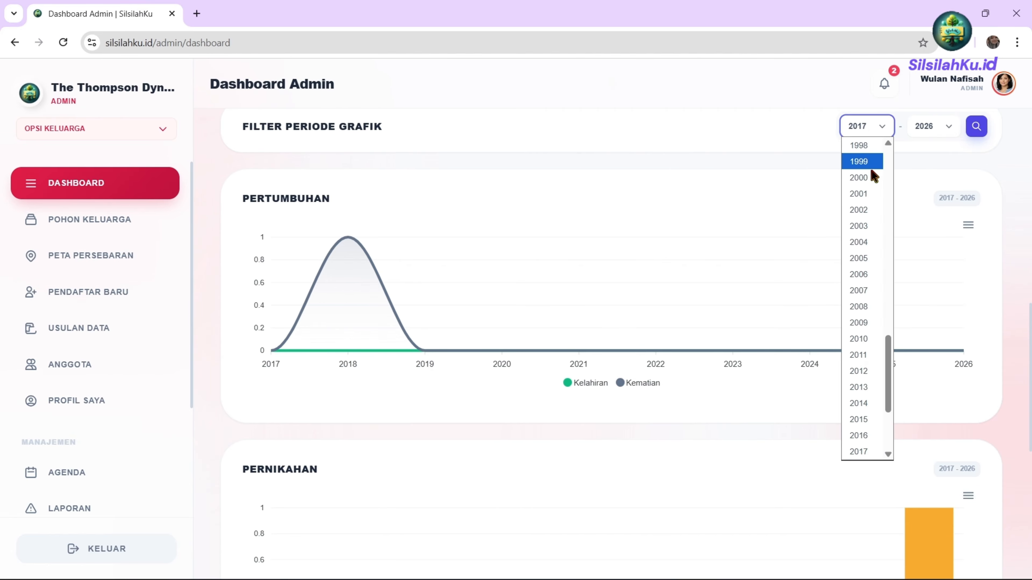
pyautogui.scroll(10, 869, 168)
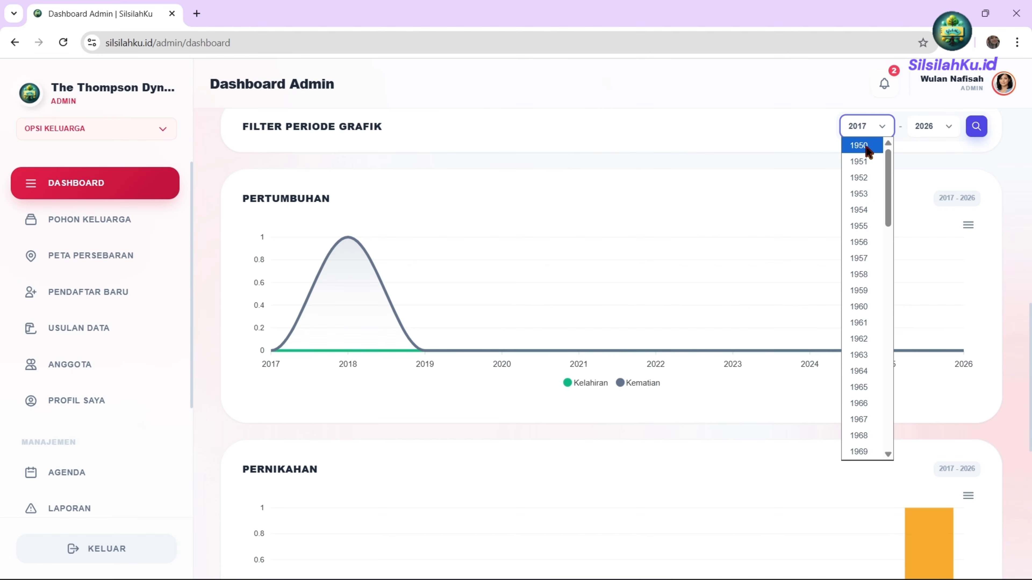
pyautogui.click(865, 146)
pyautogui.click(930, 133)
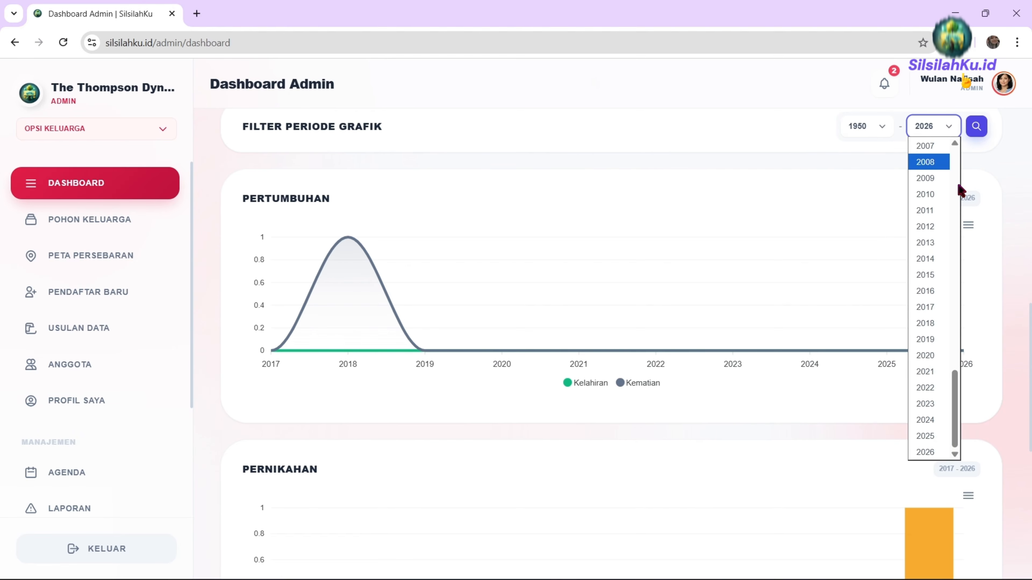
pyautogui.click(930, 127)
pyautogui.click(976, 127)
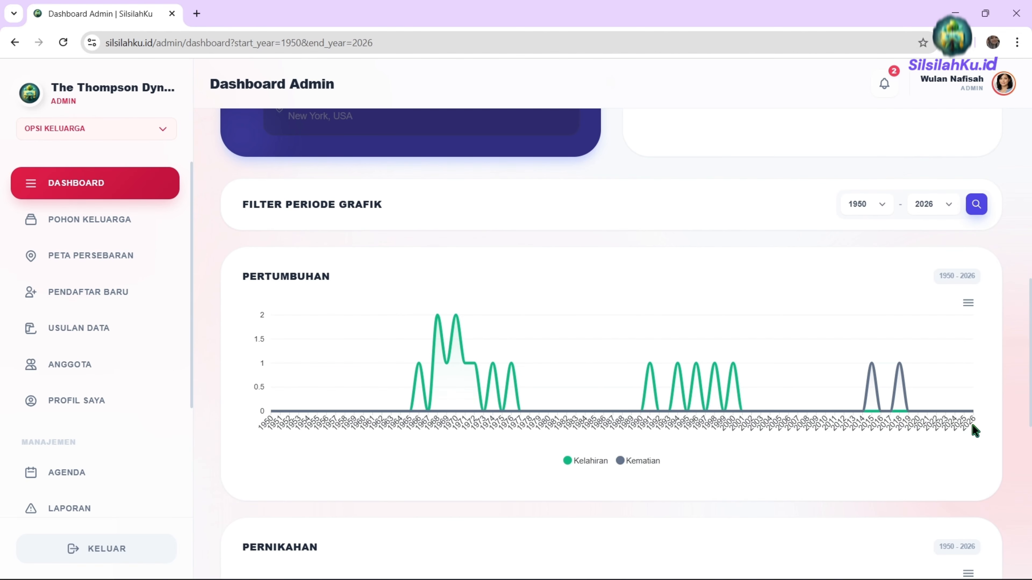
# Review the growth and marriage charts, opening and closing each chart's download options.
pyautogui.scroll(-5, 887, 447)
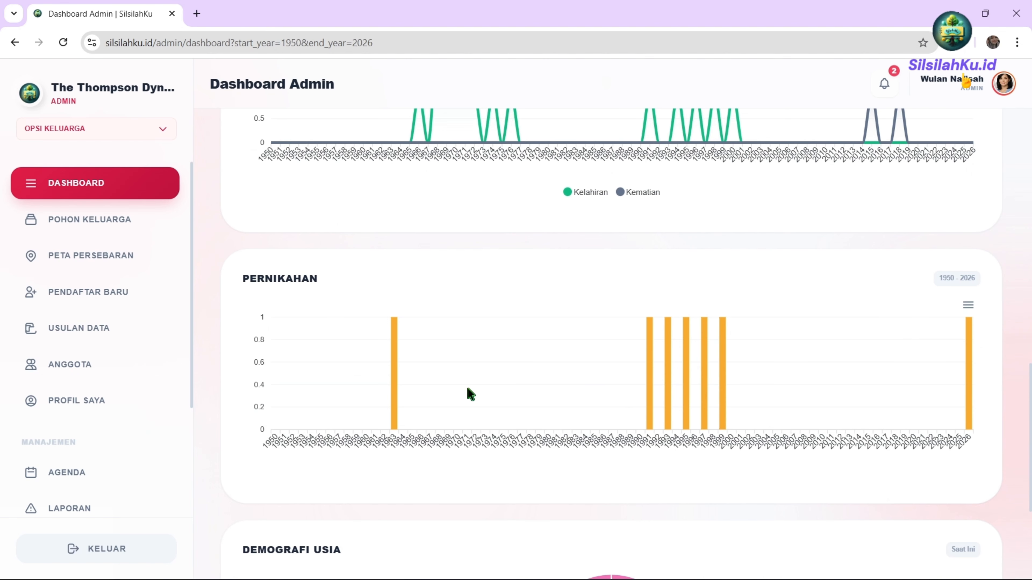
pyautogui.moveTo(394, 380)
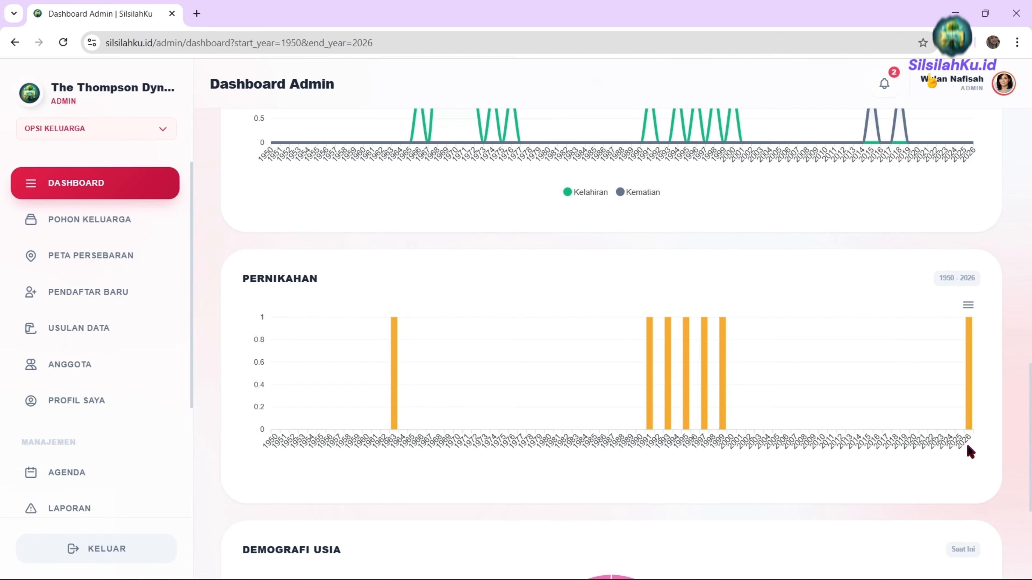
pyautogui.scroll(5, 956, 356)
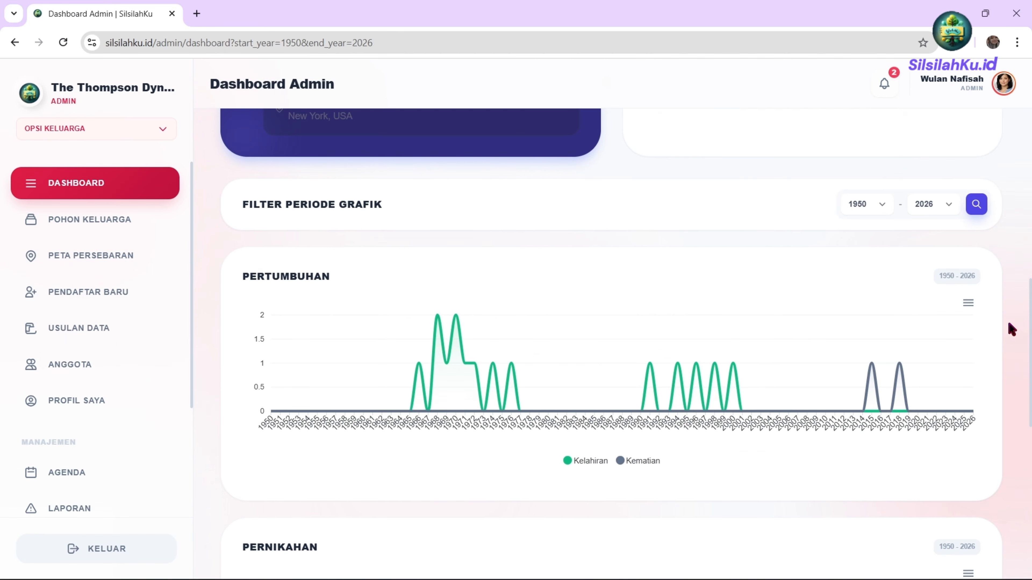
pyautogui.click(966, 306)
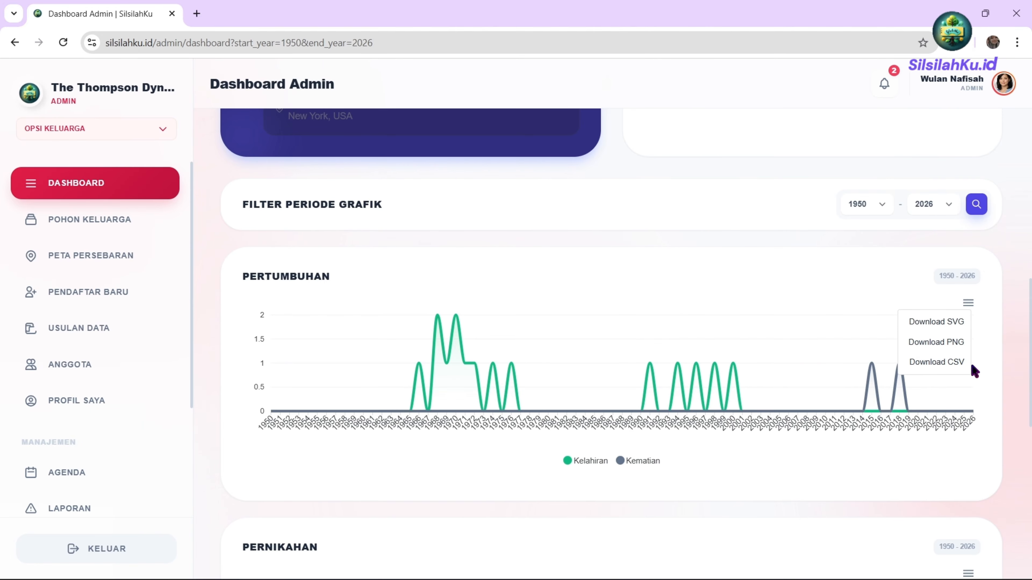
pyautogui.click(987, 368)
pyautogui.scroll(-5, 985, 325)
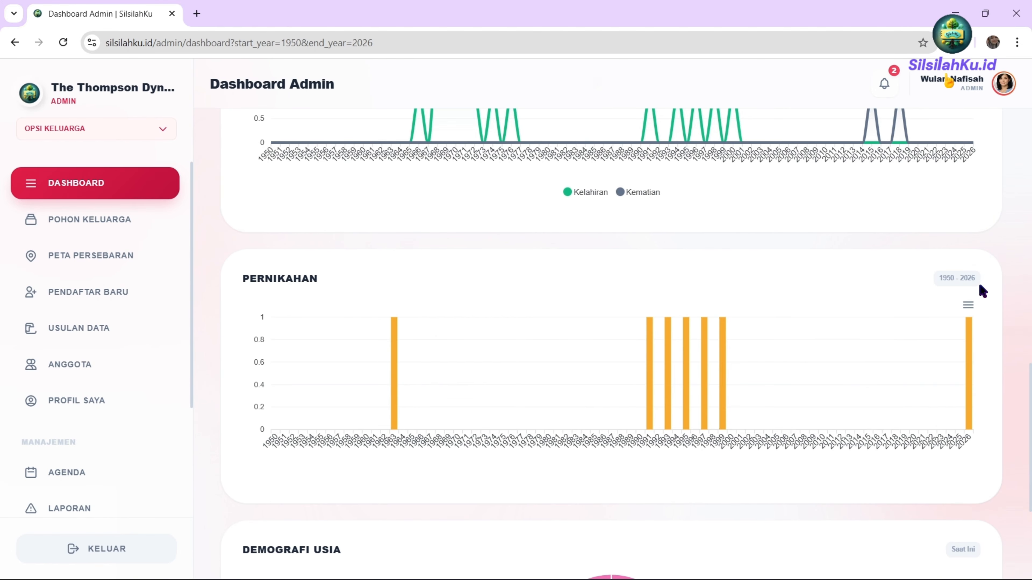
pyautogui.click(970, 304)
pyautogui.click(933, 293)
pyautogui.scroll(-5, 405, 399)
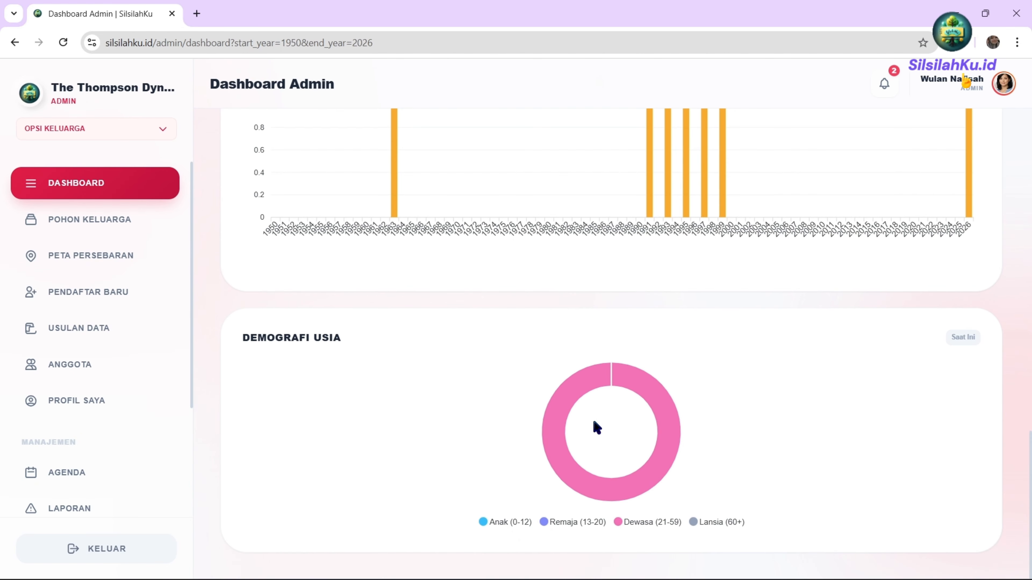
pyautogui.moveTo(560, 400)
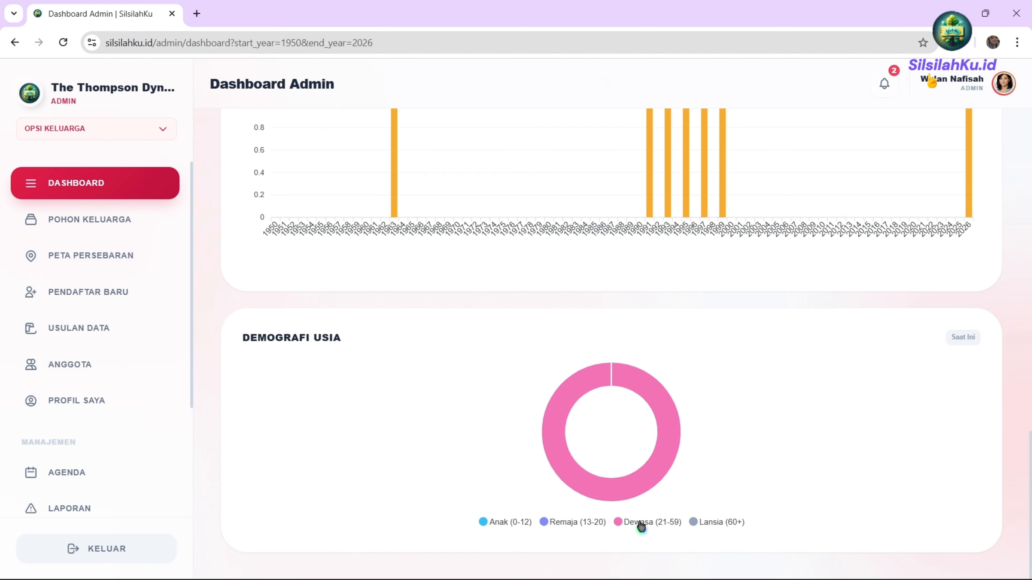
pyautogui.moveTo(622, 481)
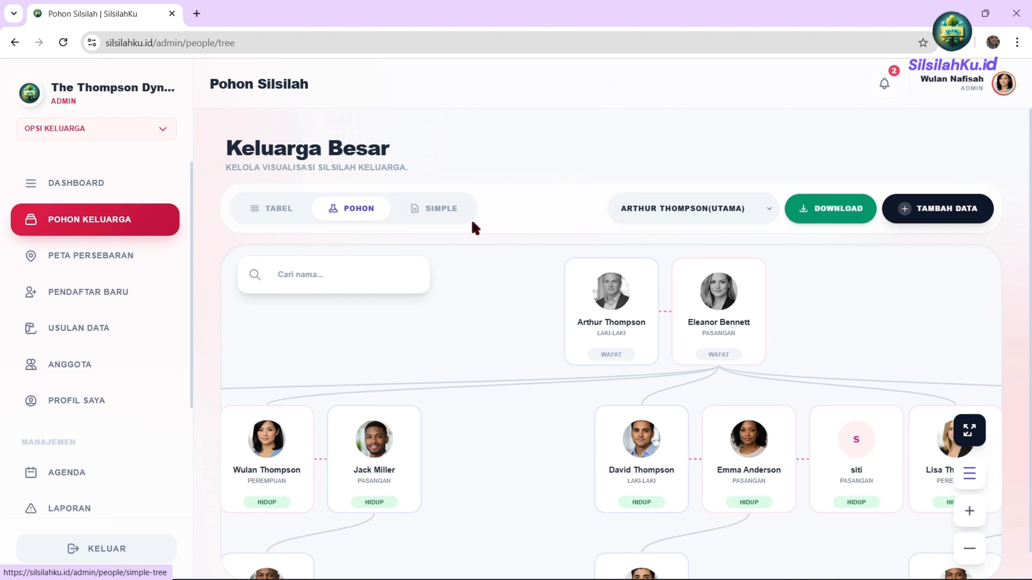
# Switch from the tree view to the Database Anggota table and try its name search.
pyautogui.click(682, 221)
pyautogui.click(676, 219)
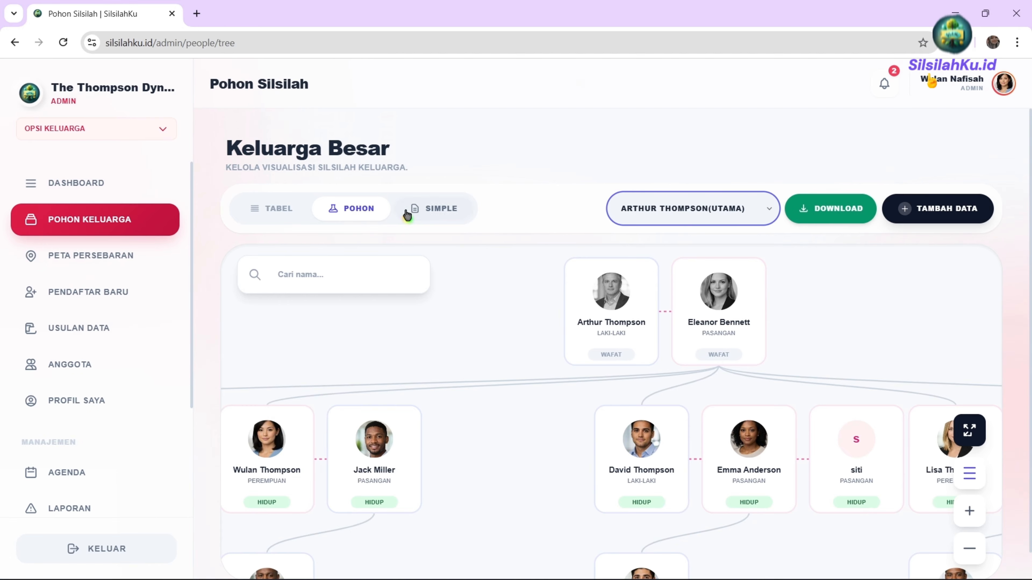
pyautogui.click(262, 215)
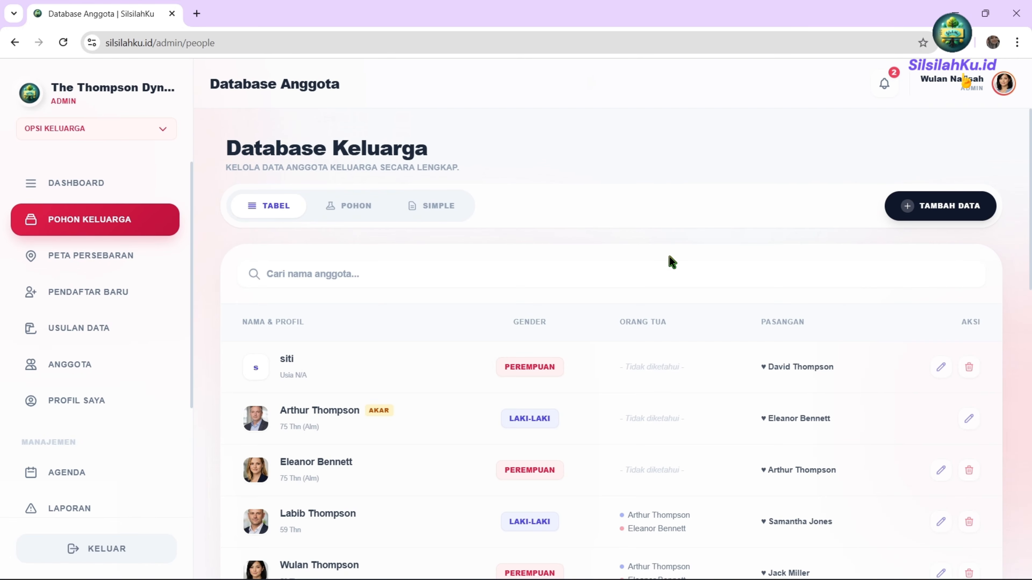
pyautogui.scroll(-5, 373, 260)
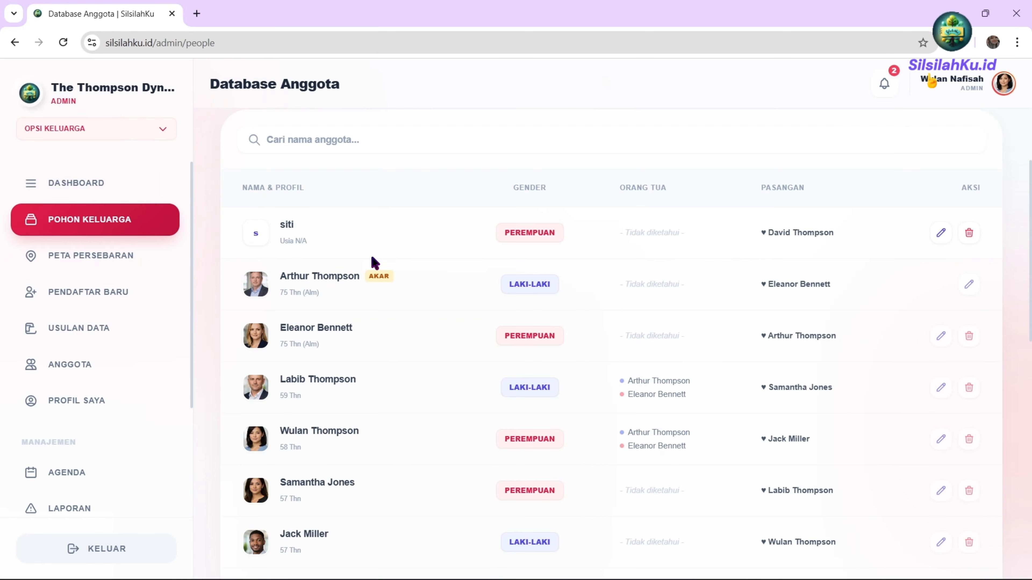
pyautogui.scroll(4, 374, 257)
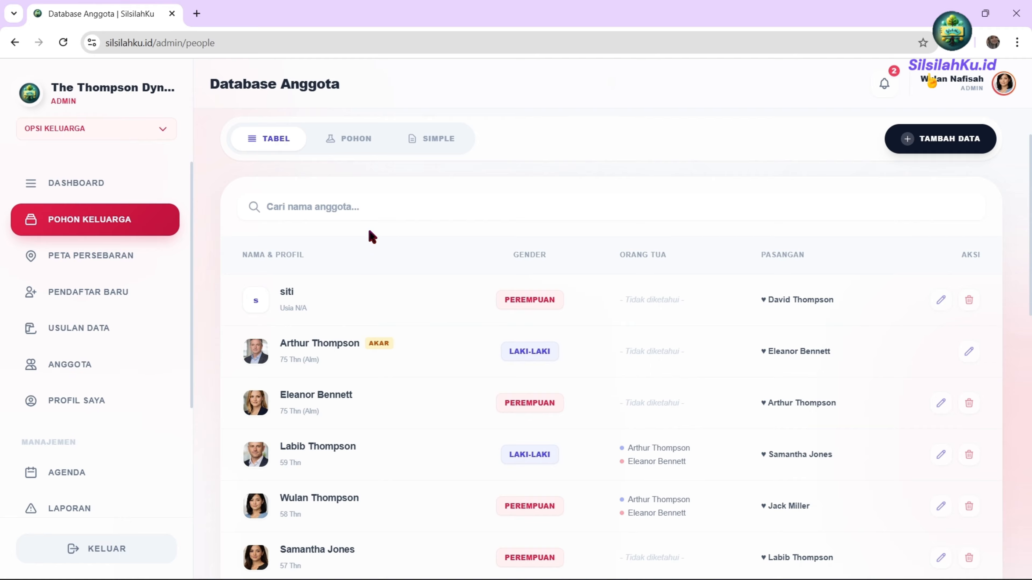
pyautogui.click(315, 202)
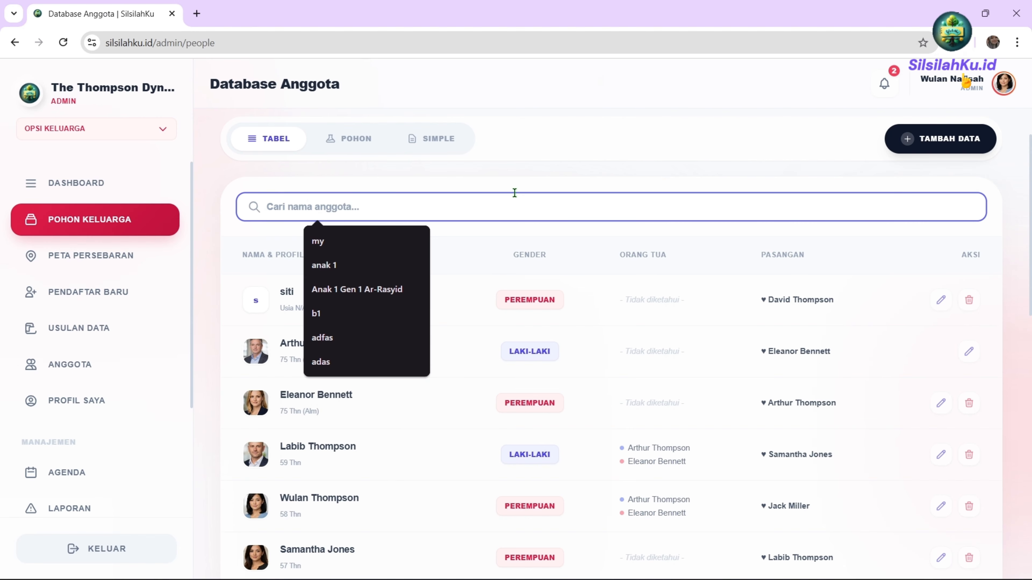
pyautogui.click(810, 398)
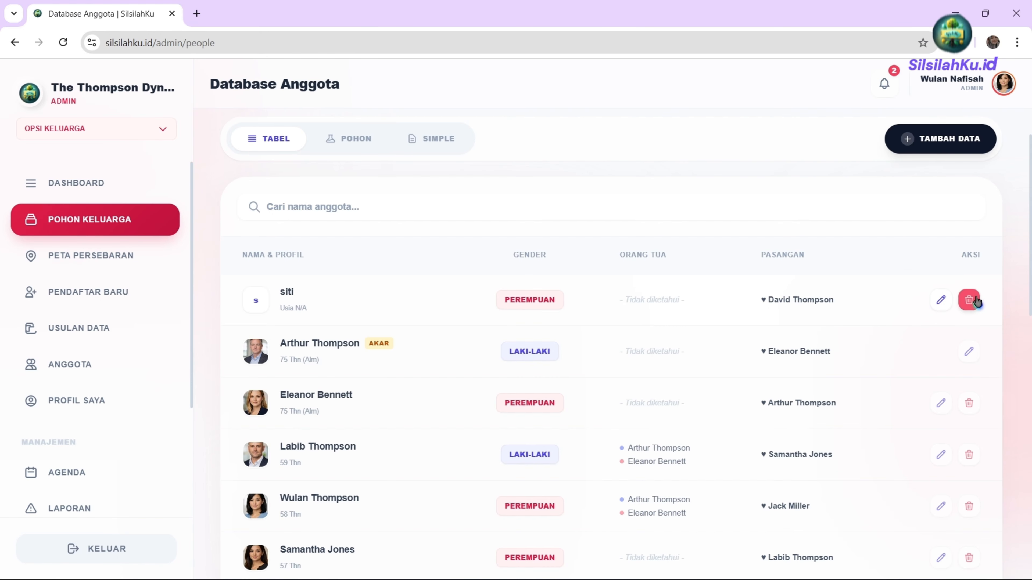
pyautogui.scroll(2, 951, 325)
# Open siti's record for editing and scroll to the Kontak & Alamat section.
pyautogui.click(939, 374)
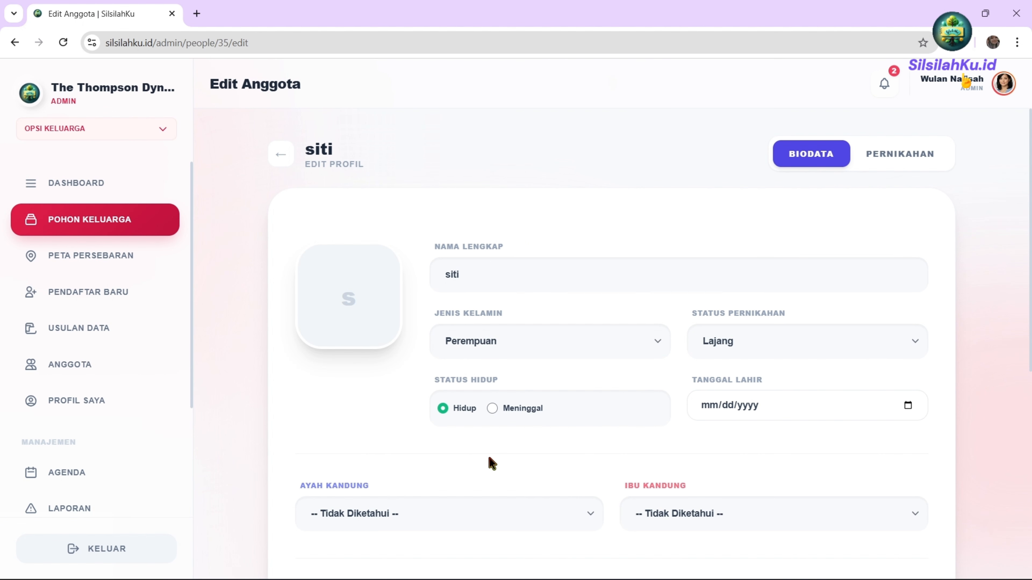
pyautogui.scroll(-5, 492, 463)
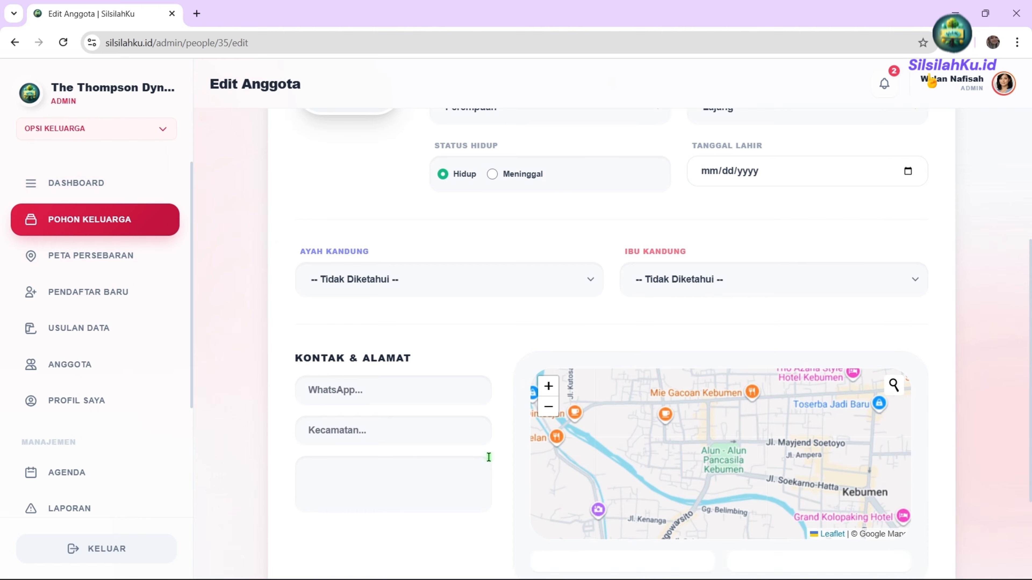
pyautogui.scroll(-3, 489, 457)
pyautogui.scroll(8, 488, 461)
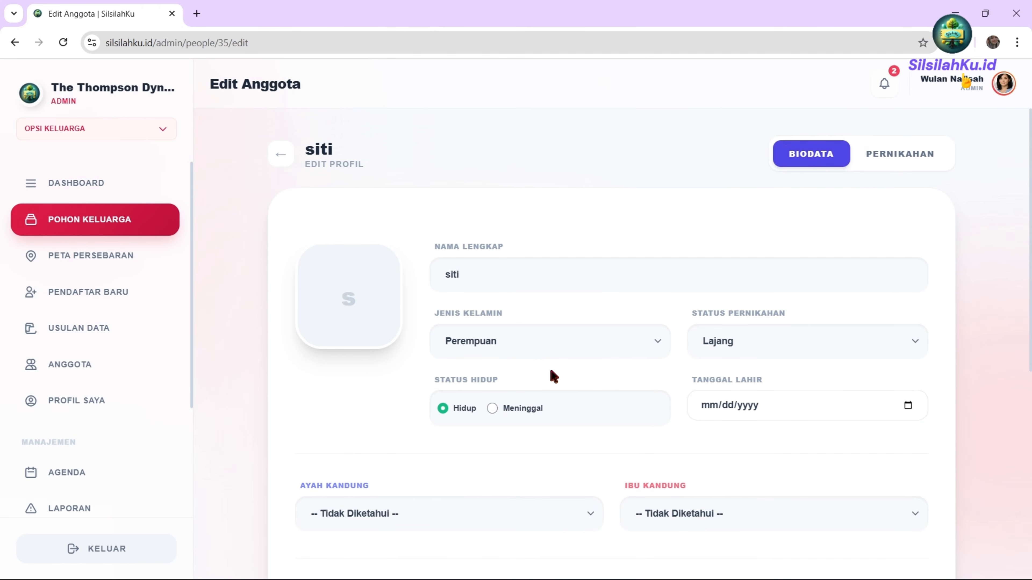
pyautogui.scroll(-7, 584, 376)
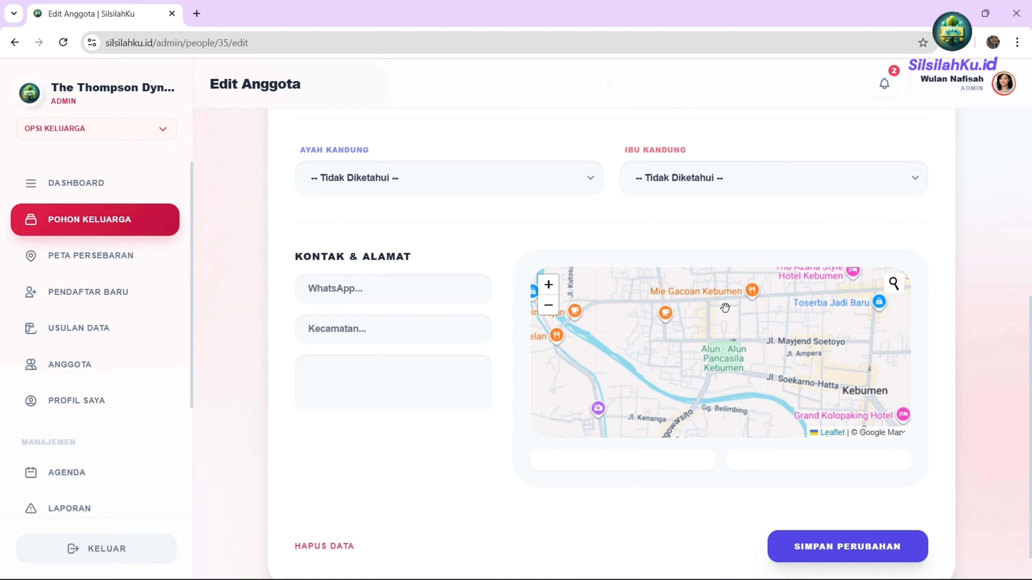
# Search the map for 'sruweng' and pin the Sruweng, Central Java, Indonesia result.
pyautogui.click(893, 283)
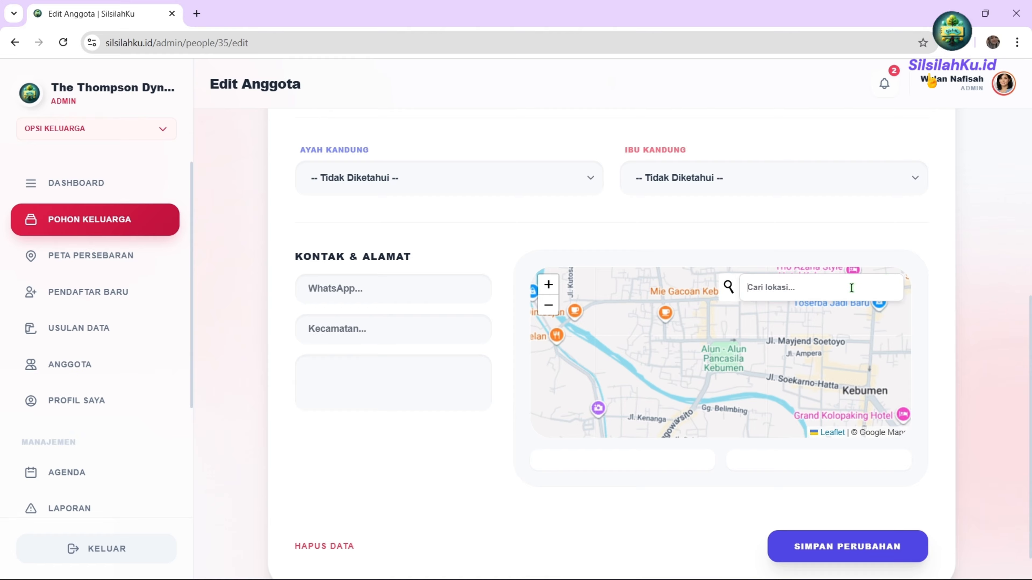
pyautogui.write('sruweng')
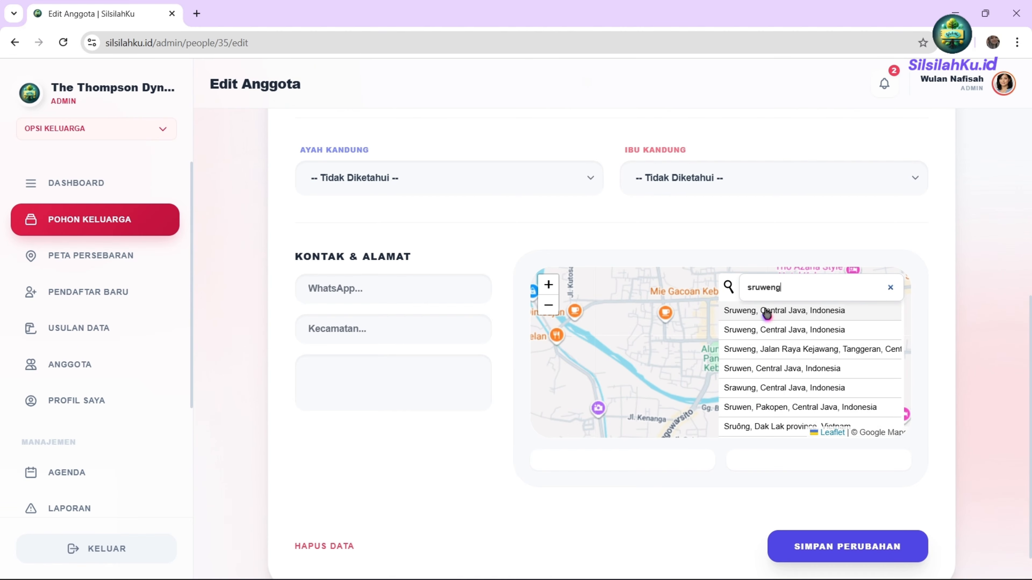
pyautogui.click(783, 312)
pyautogui.scroll(-1, 726, 352)
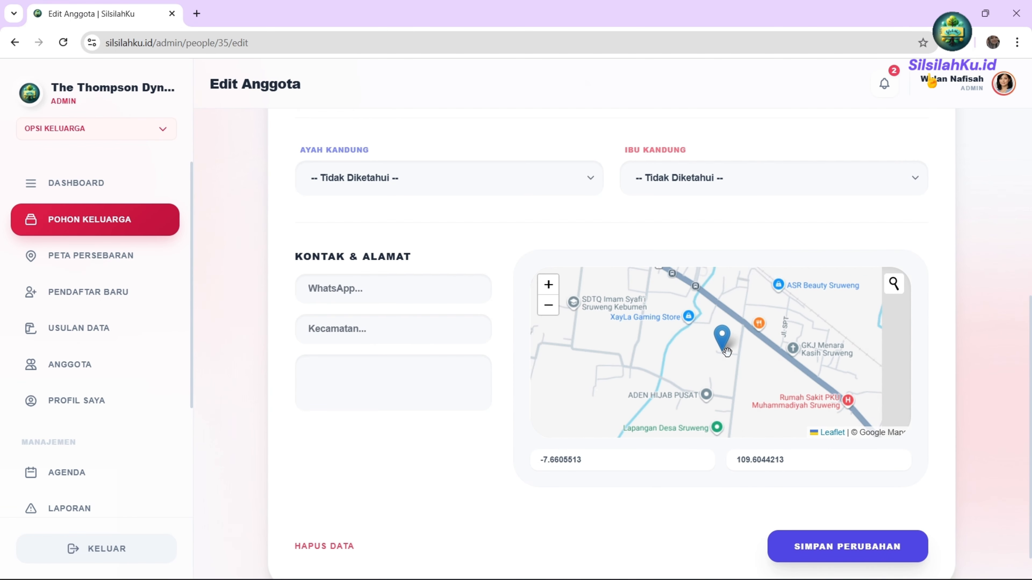
pyautogui.scroll(3, 704, 358)
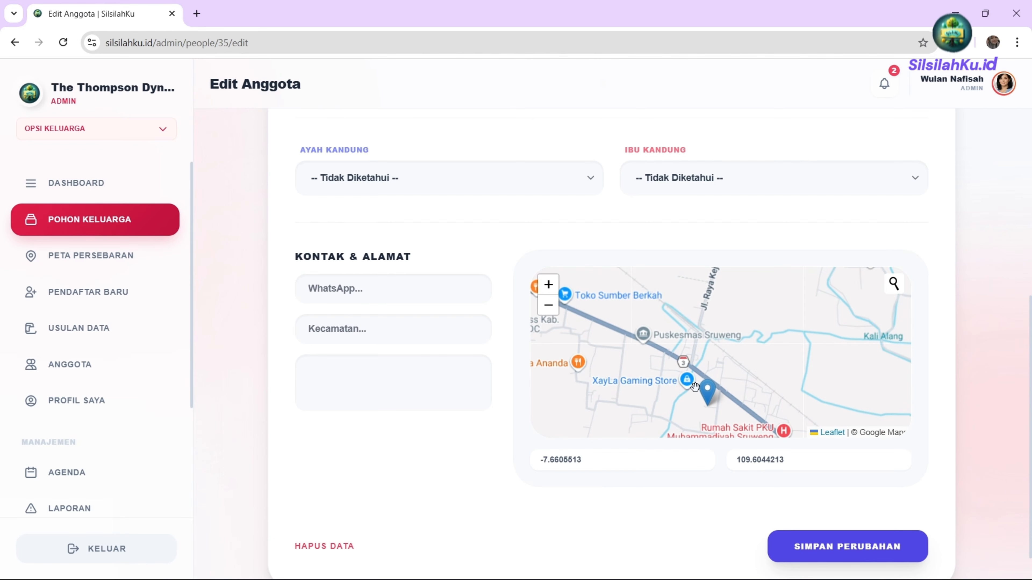
pyautogui.scroll(-1, 723, 358)
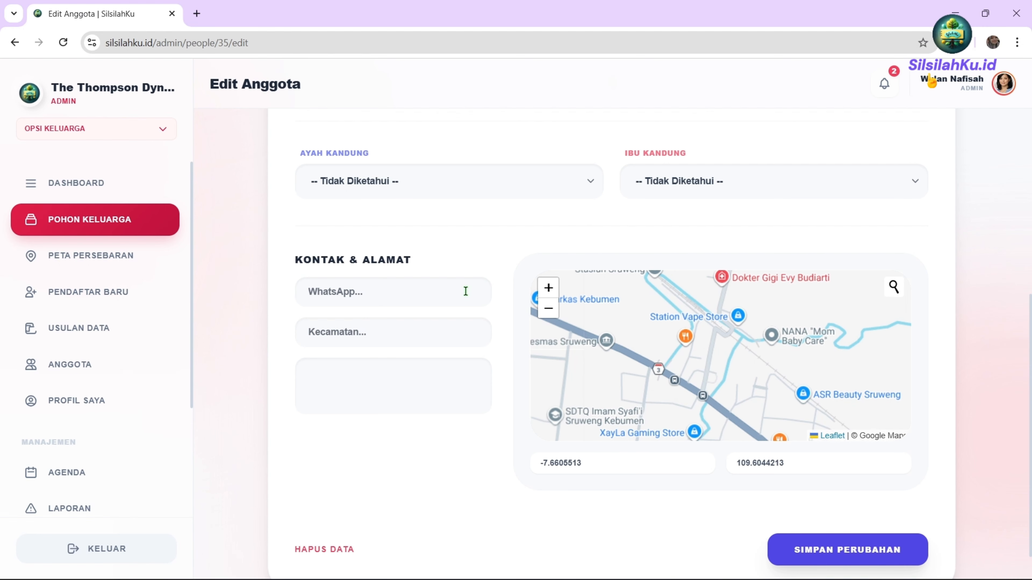
pyautogui.scroll(6, 465, 292)
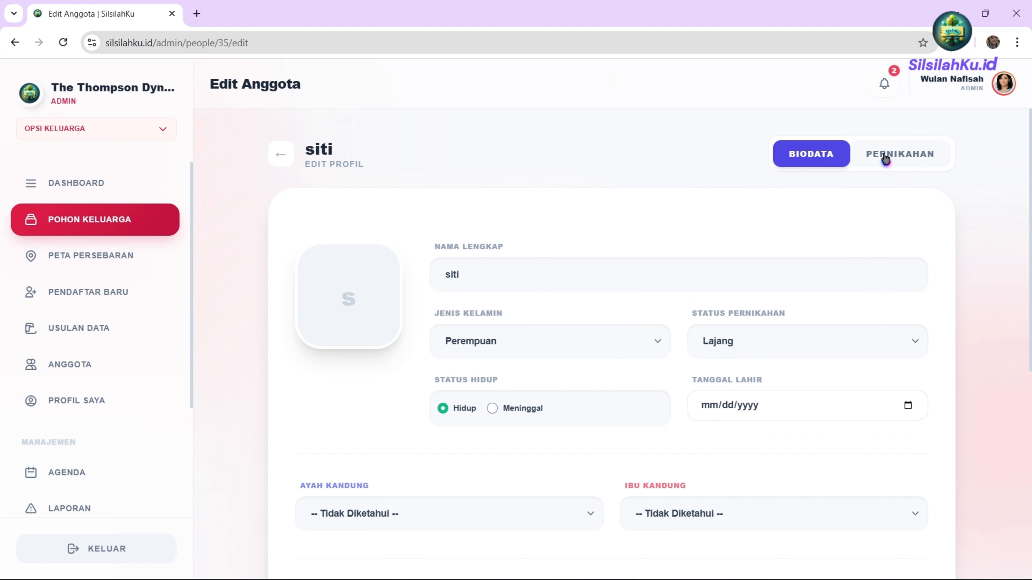
# Open siti's marriage details and switch to linking an existing member as spouse.
pyautogui.click(901, 159)
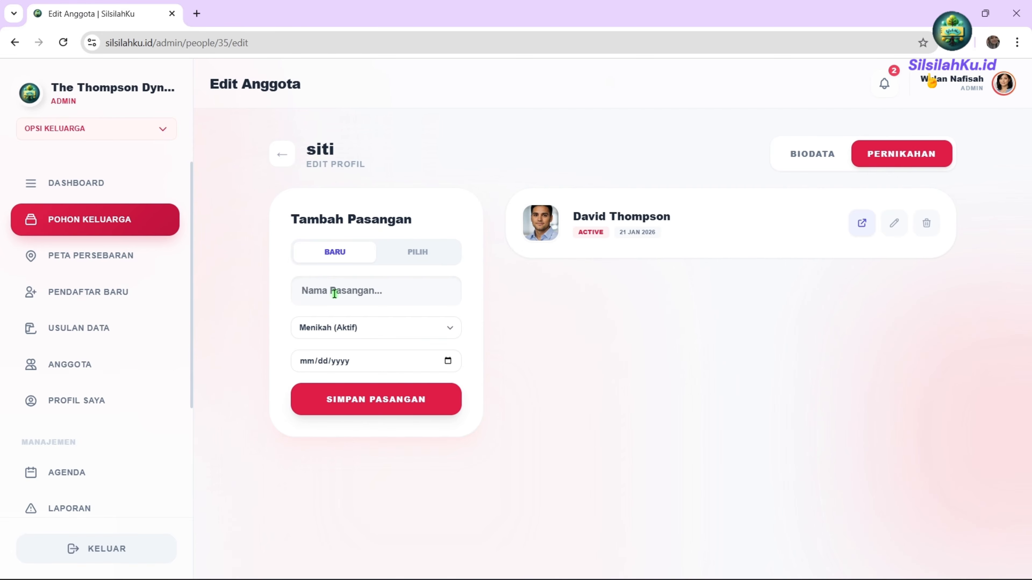
pyautogui.click(348, 294)
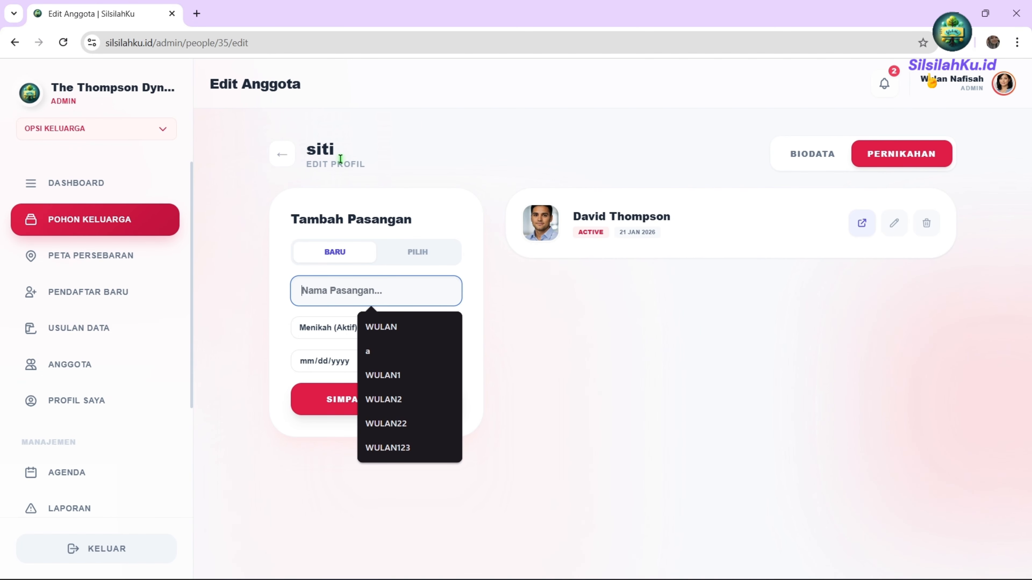
pyautogui.click(508, 367)
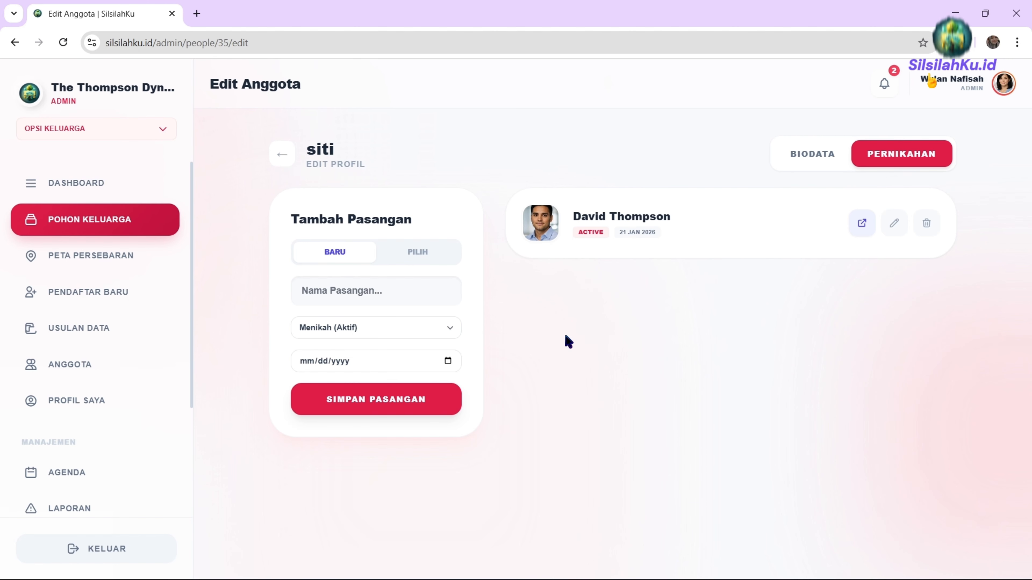
pyautogui.click(413, 256)
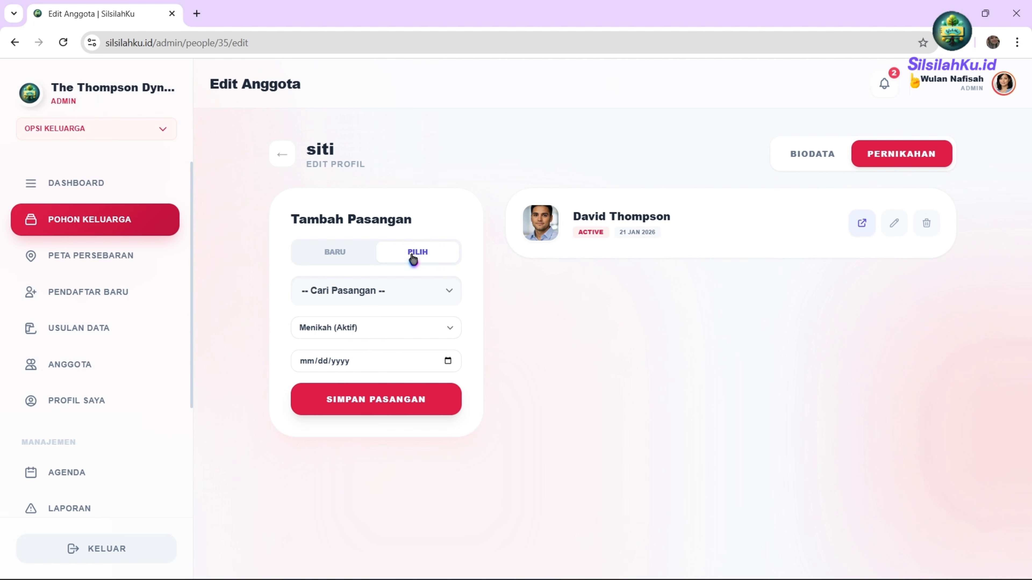
pyautogui.click(338, 303)
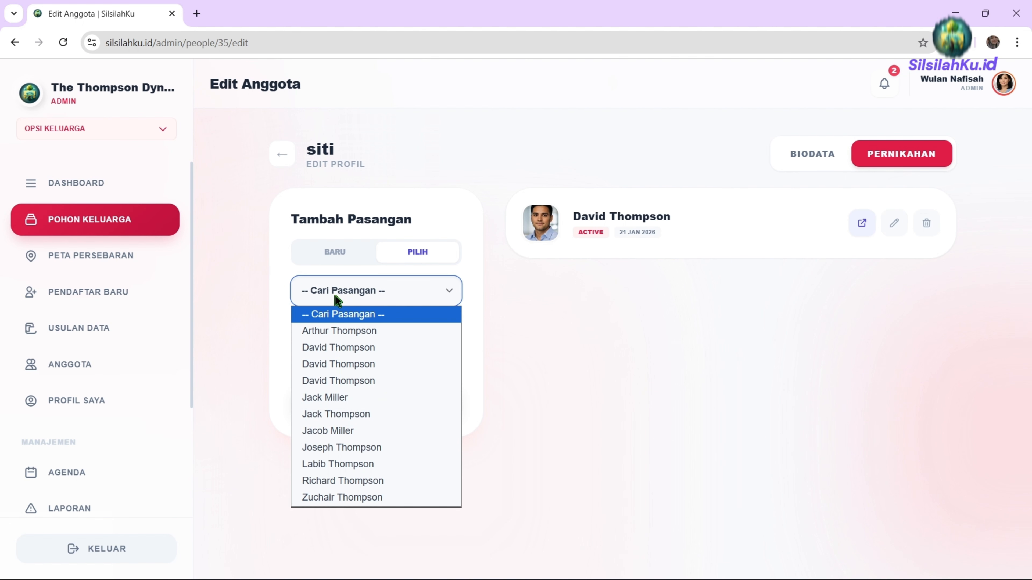
pyautogui.click(339, 311)
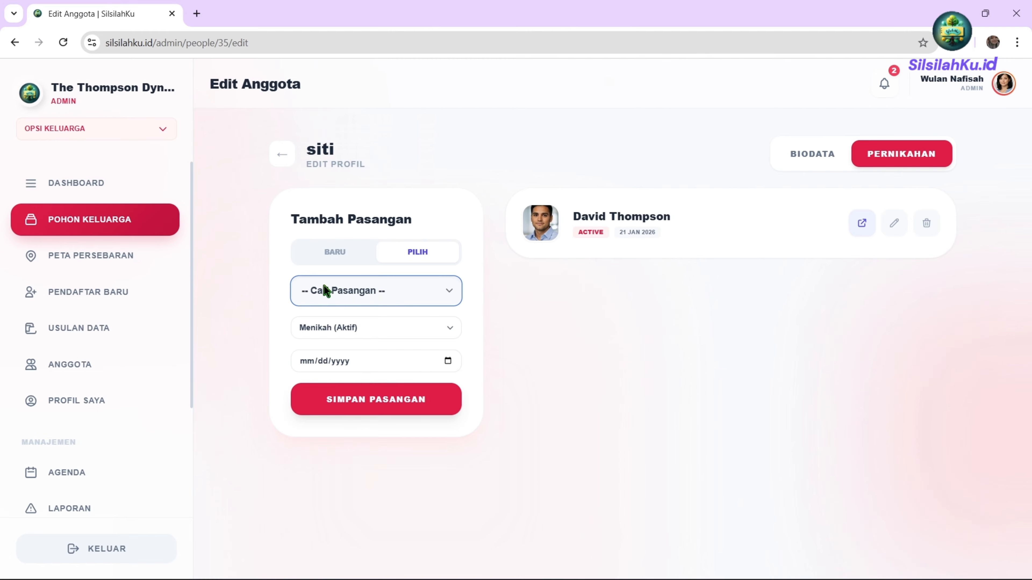
# Keep the marriage status Menikah (Aktif) and save siti's spouse link.
pyautogui.click(343, 331)
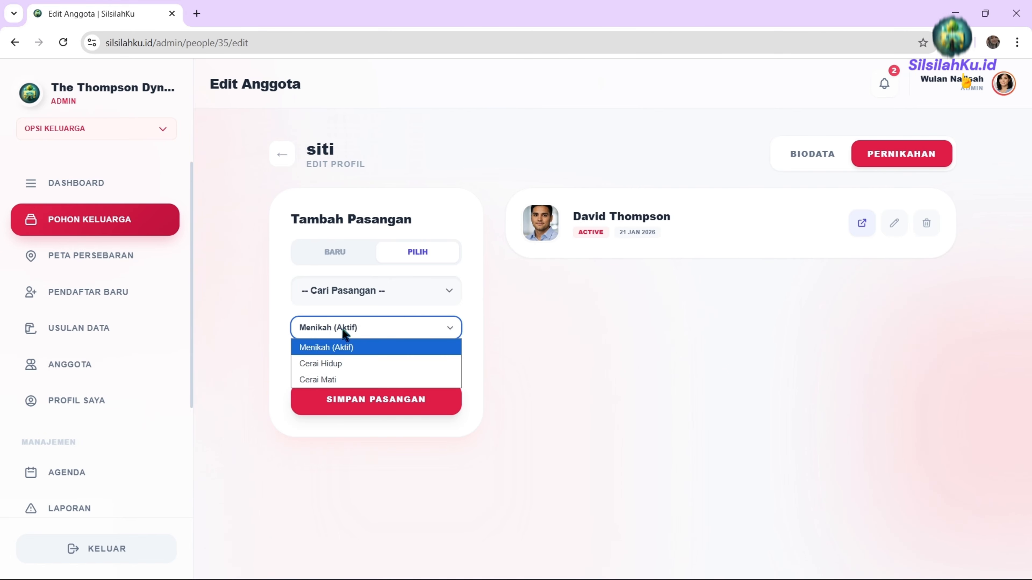
pyautogui.click(343, 330)
pyautogui.click(343, 330)
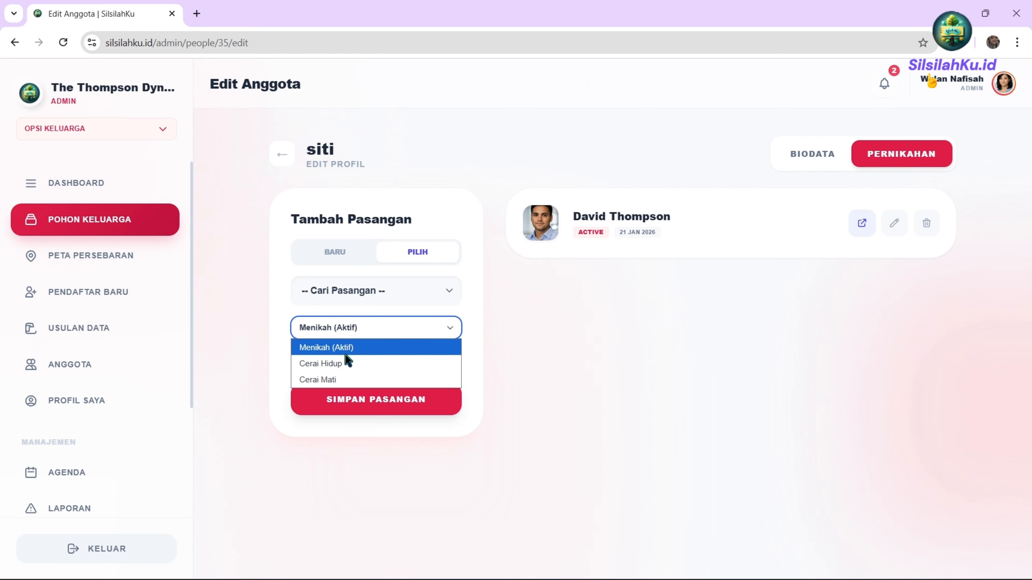
pyautogui.click(348, 321)
pyautogui.click(339, 362)
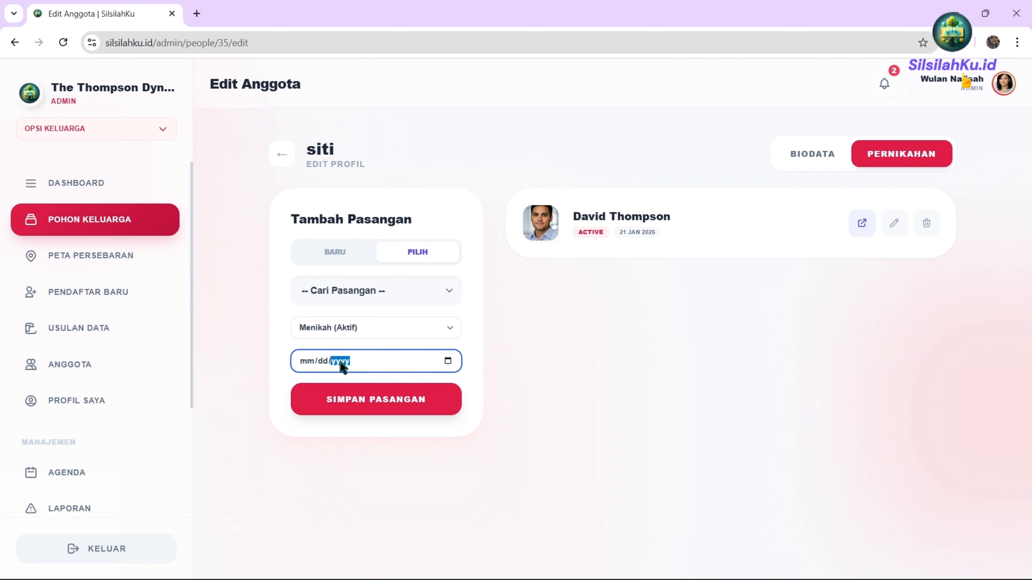
pyautogui.click(398, 391)
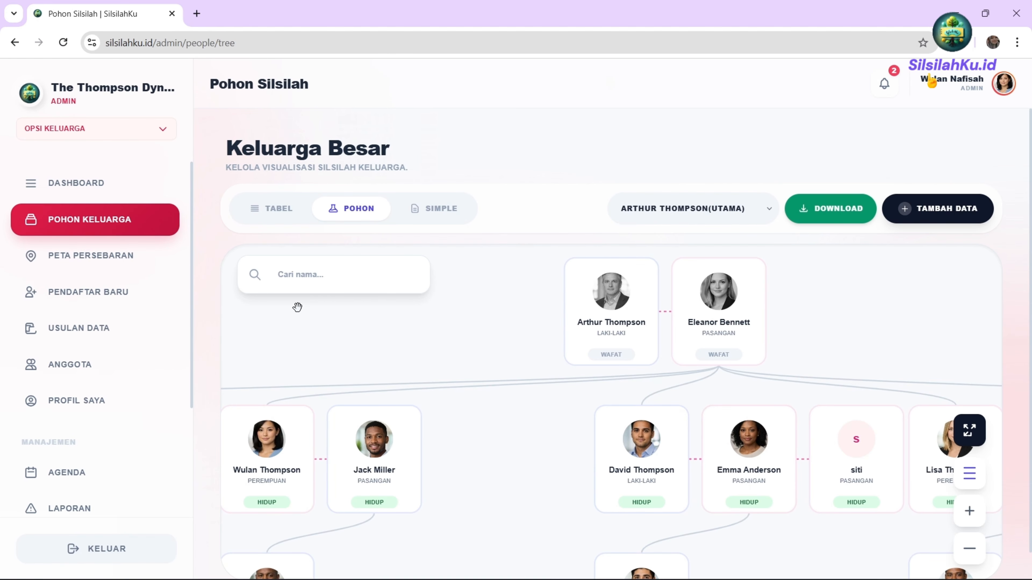
pyautogui.click(295, 276)
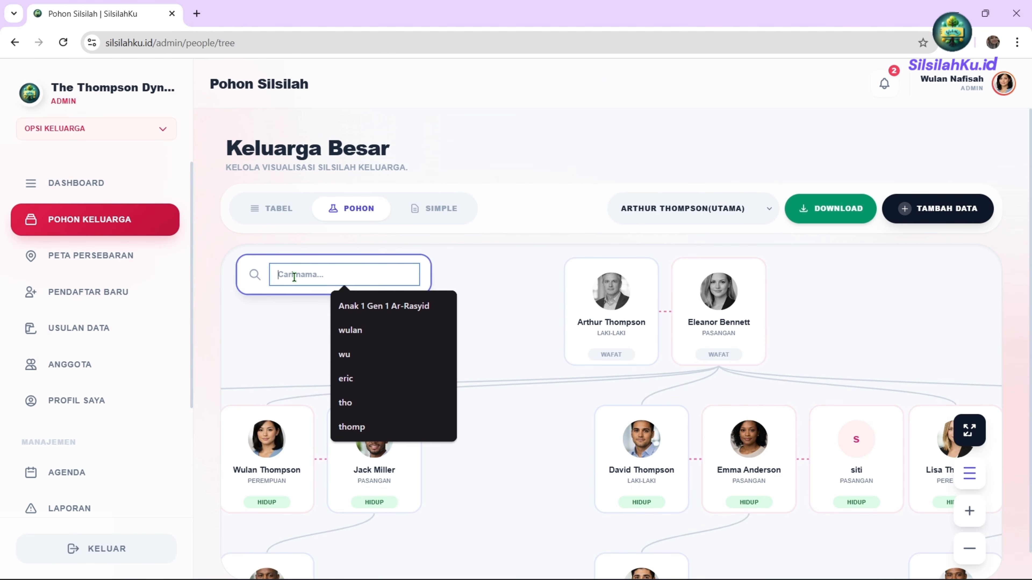
pyautogui.write('thomas')
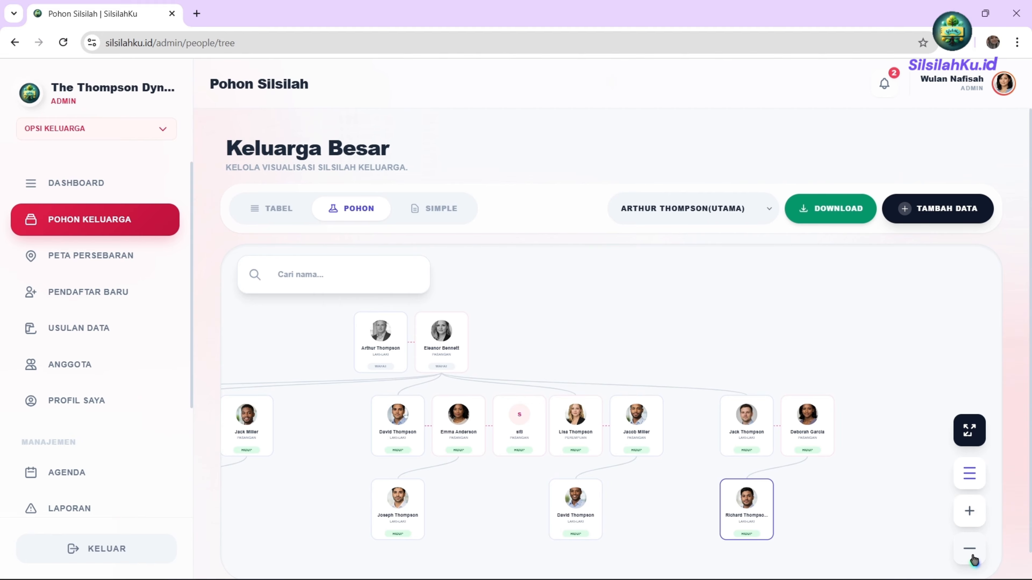
pyautogui.click(970, 474)
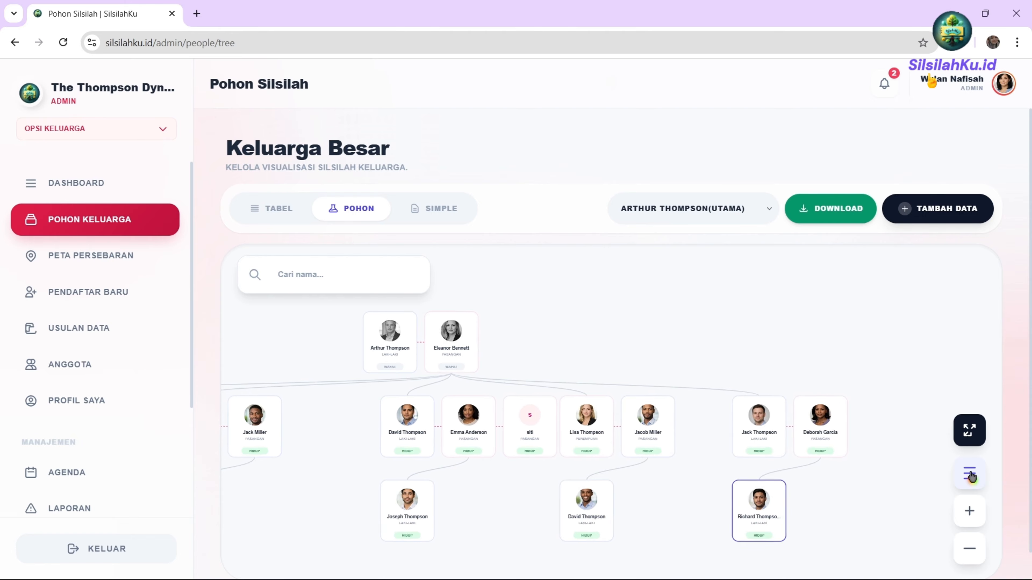
pyautogui.click(971, 433)
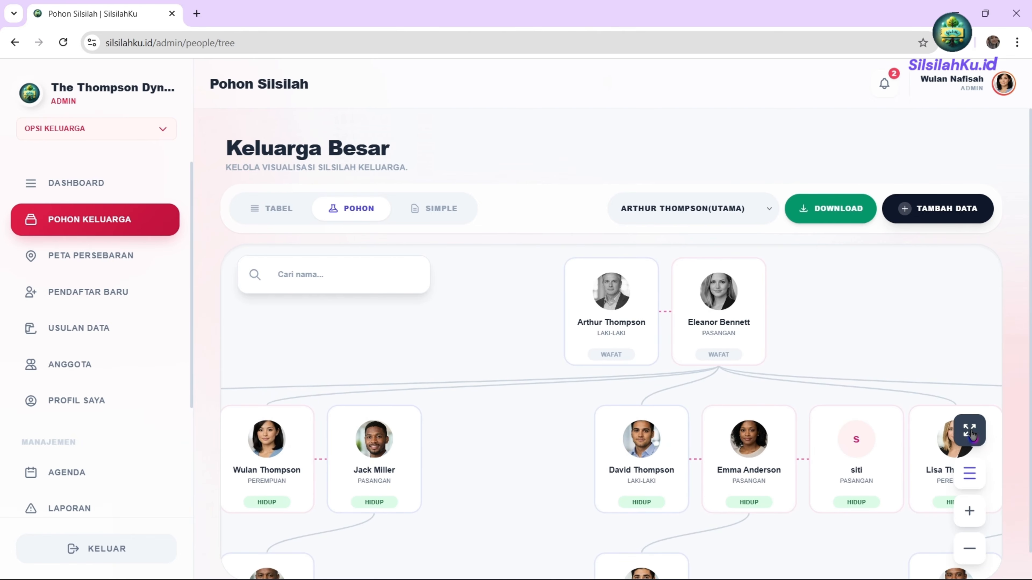
pyautogui.click(974, 433)
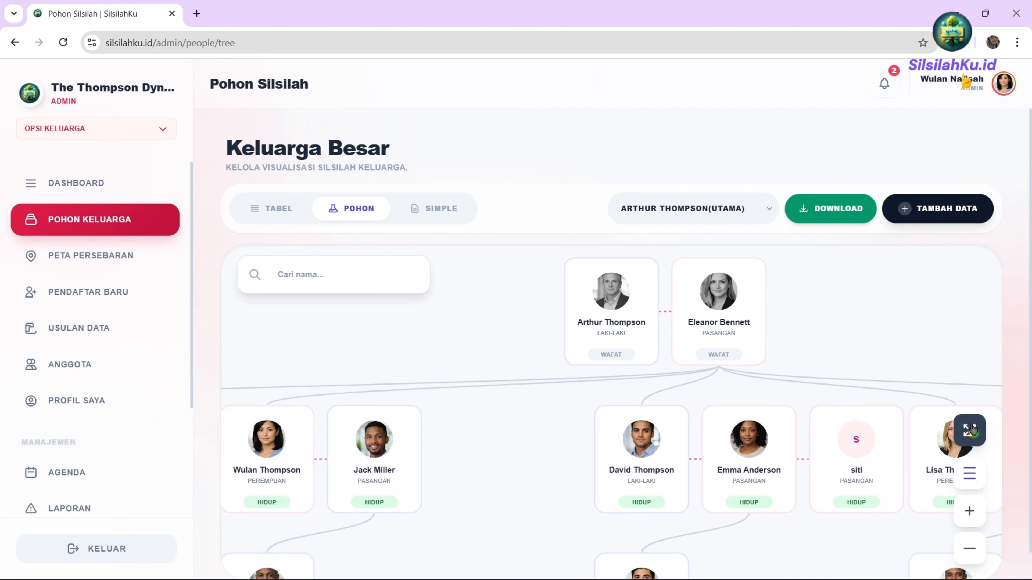
pyautogui.click(971, 430)
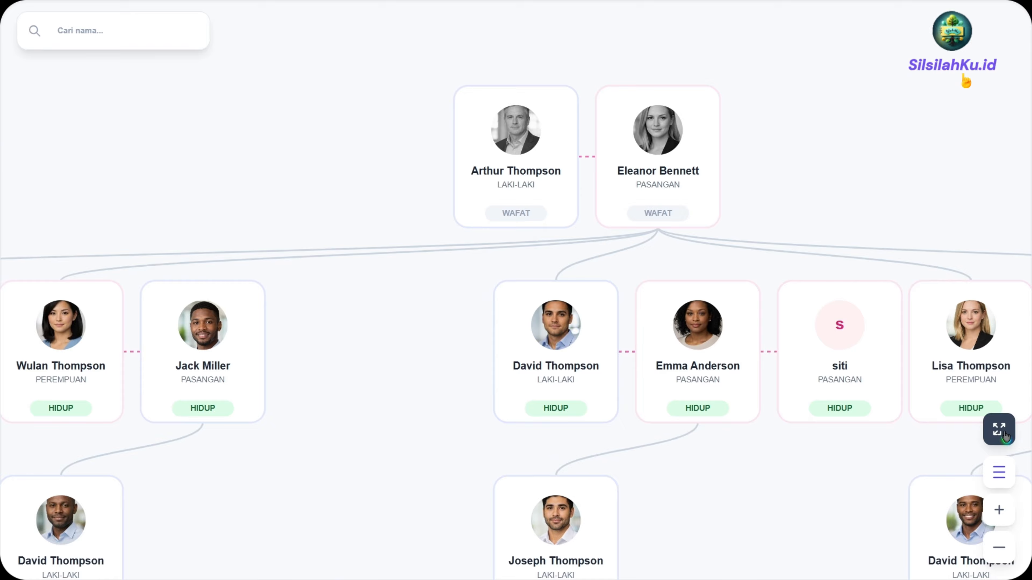
pyautogui.click(1001, 434)
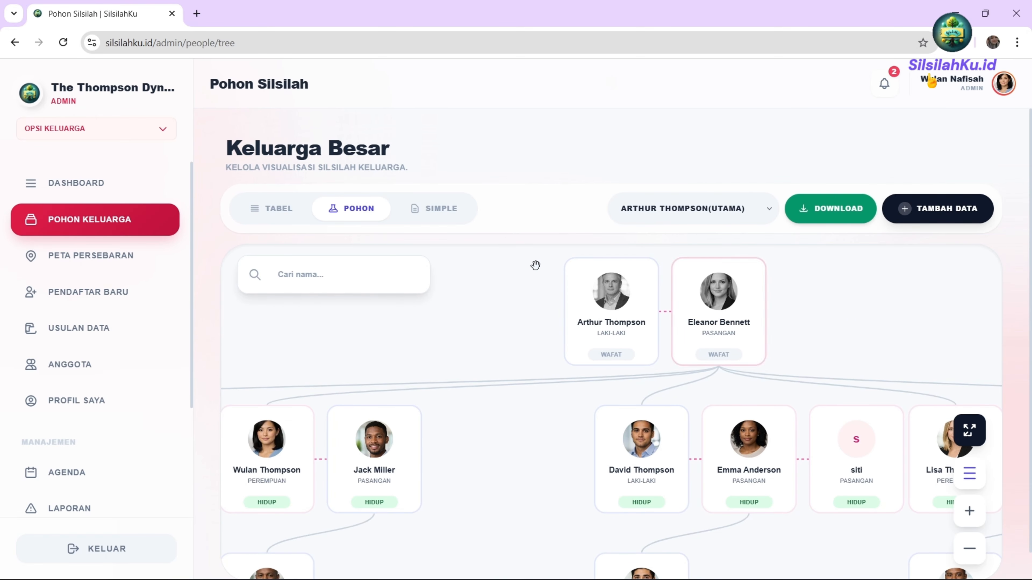
pyautogui.scroll(-2, 602, 395)
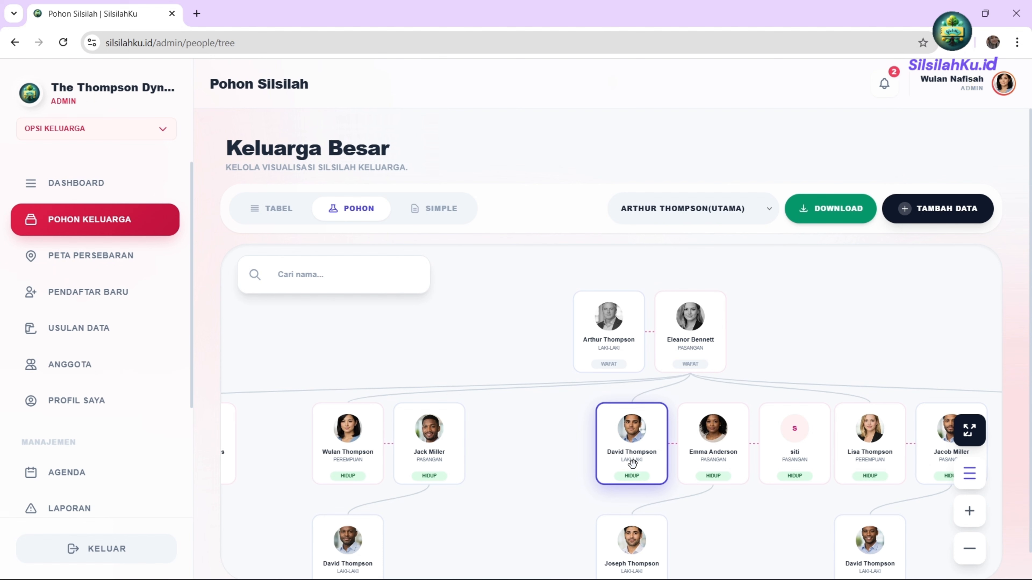
pyautogui.click(724, 470)
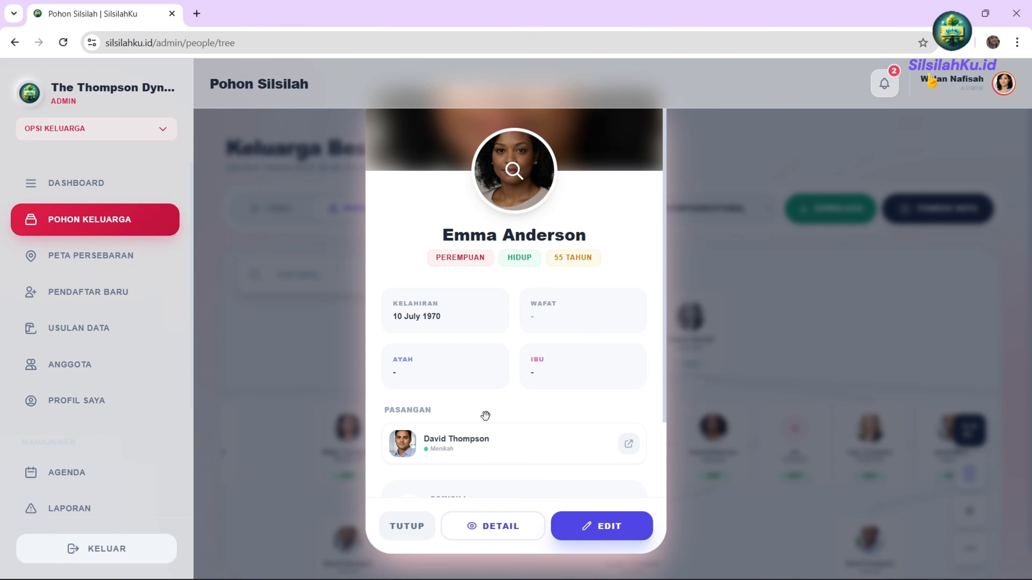
pyautogui.scroll(-2, 488, 426)
pyautogui.scroll(2, 518, 462)
pyautogui.scroll(-2, 497, 445)
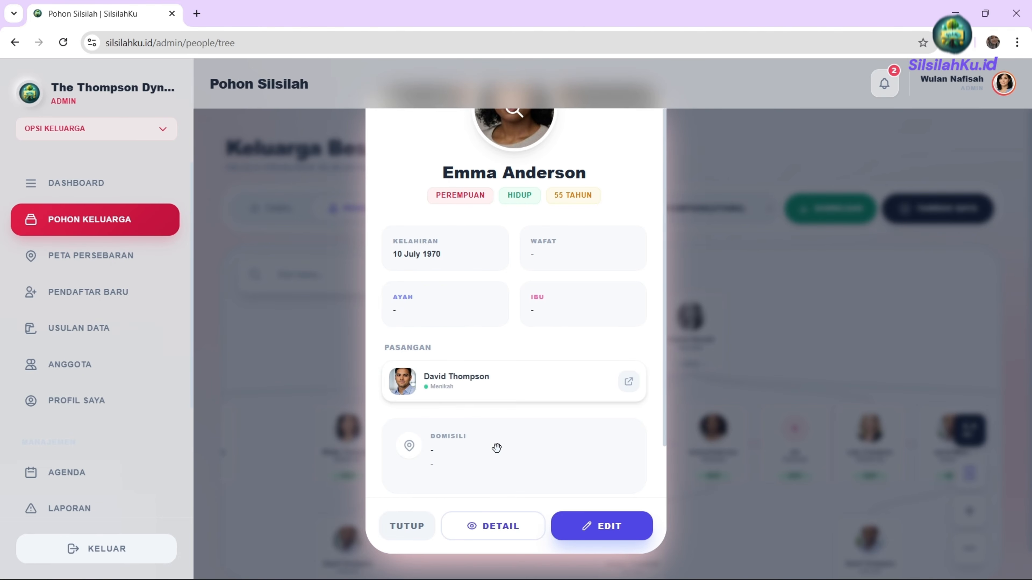
pyautogui.scroll(-1, 467, 479)
pyautogui.click(403, 528)
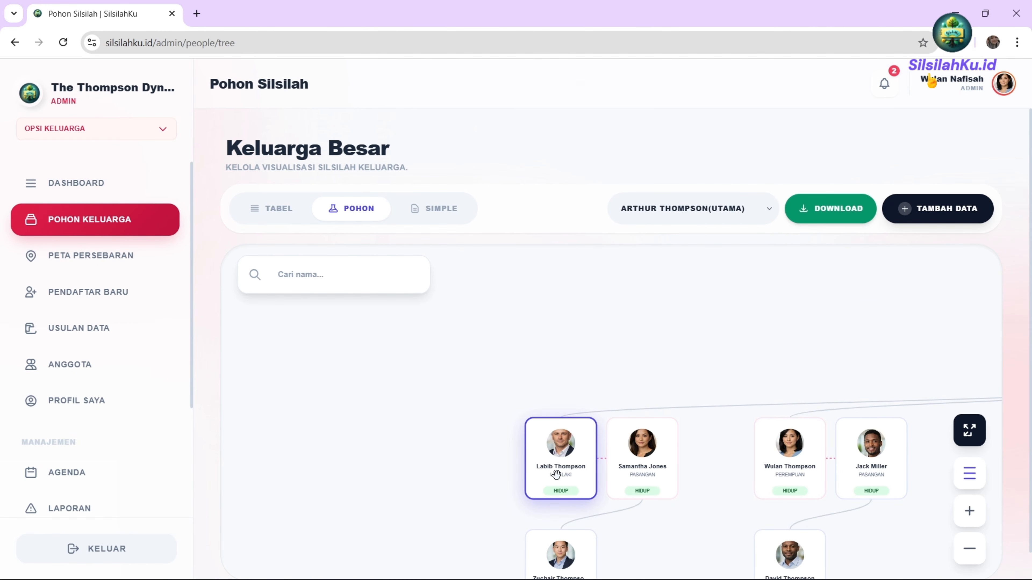
pyautogui.click(579, 484)
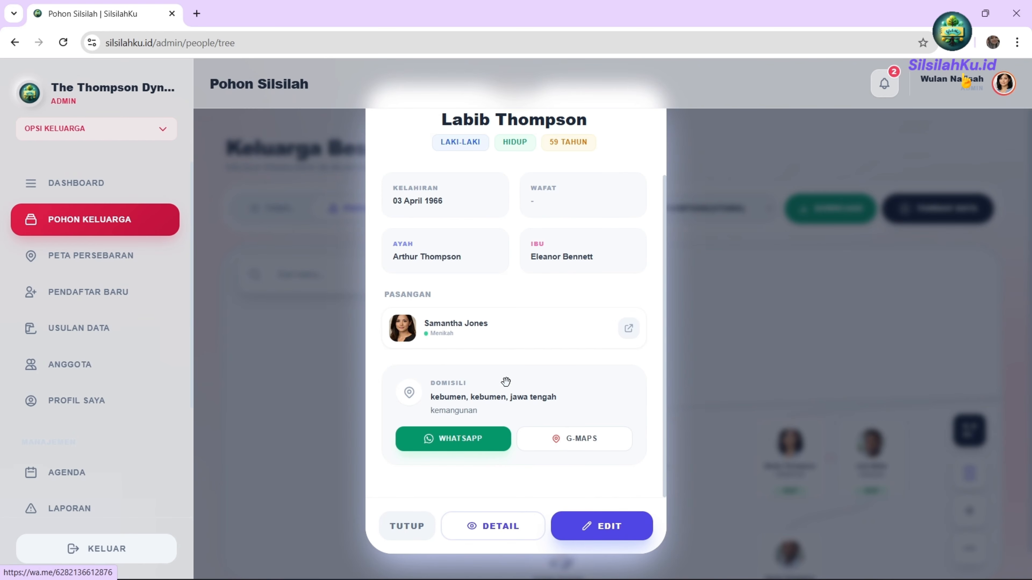
pyautogui.scroll(2, 524, 151)
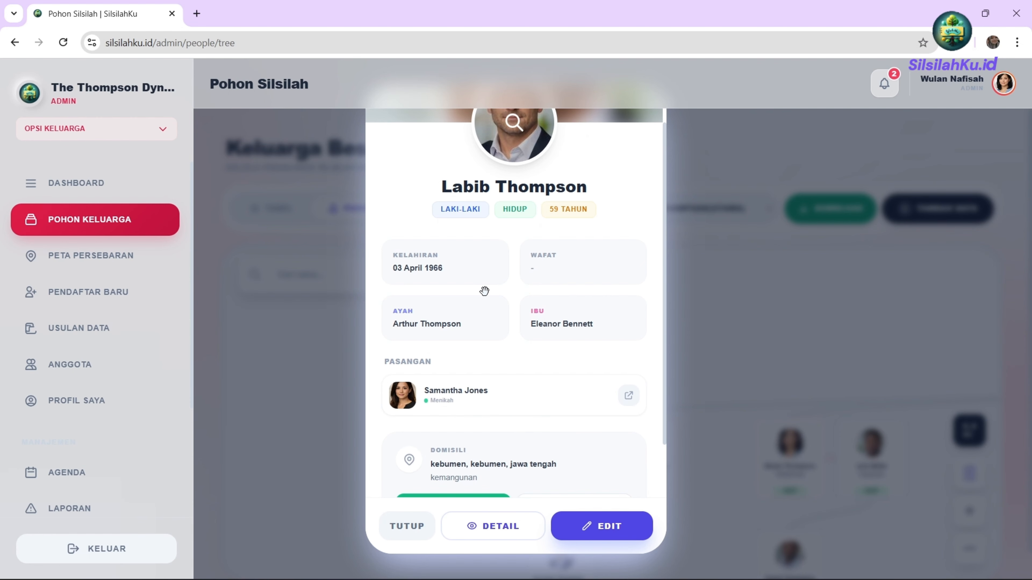
pyautogui.scroll(-2, 475, 398)
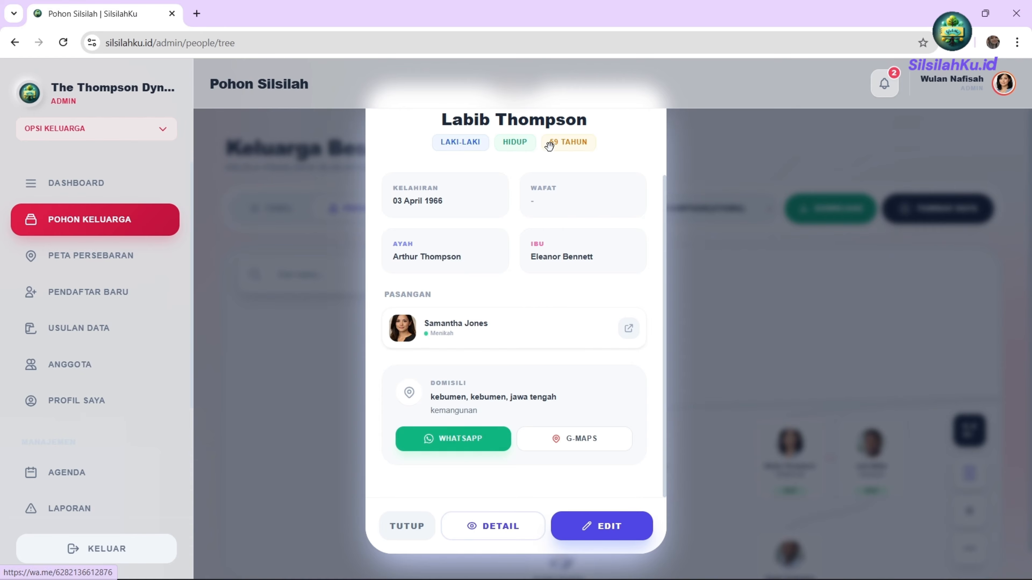
pyautogui.click(579, 448)
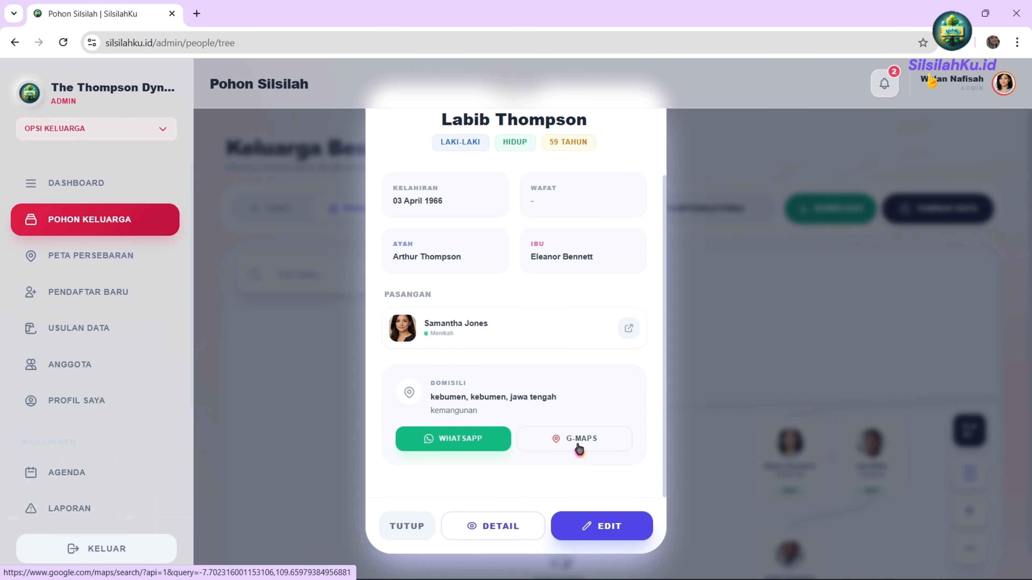
pyautogui.click(591, 445)
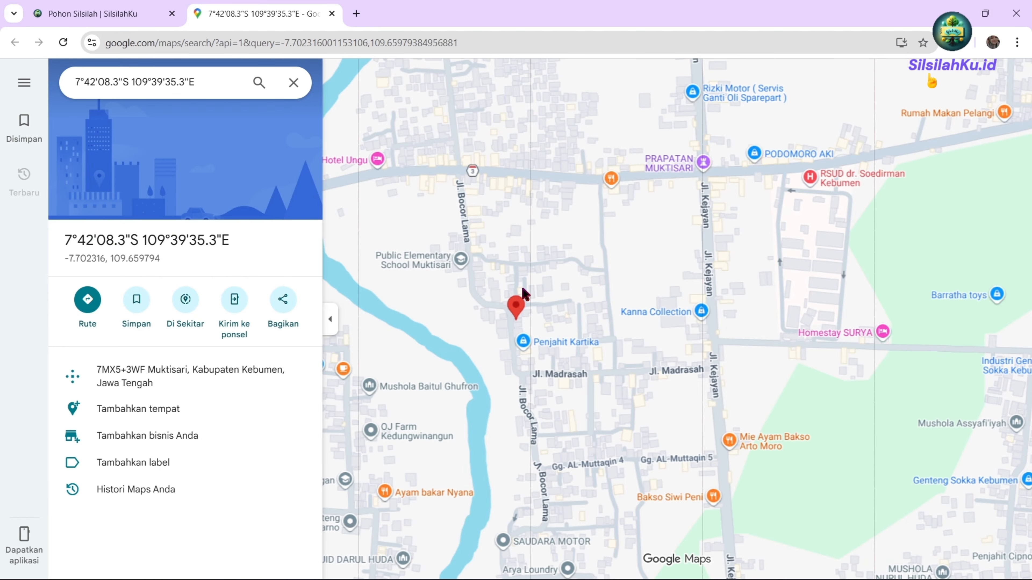
# Plan a 10-minute, 700 m walking route from a map point, then return to SilsilahKu.
pyautogui.click(96, 312)
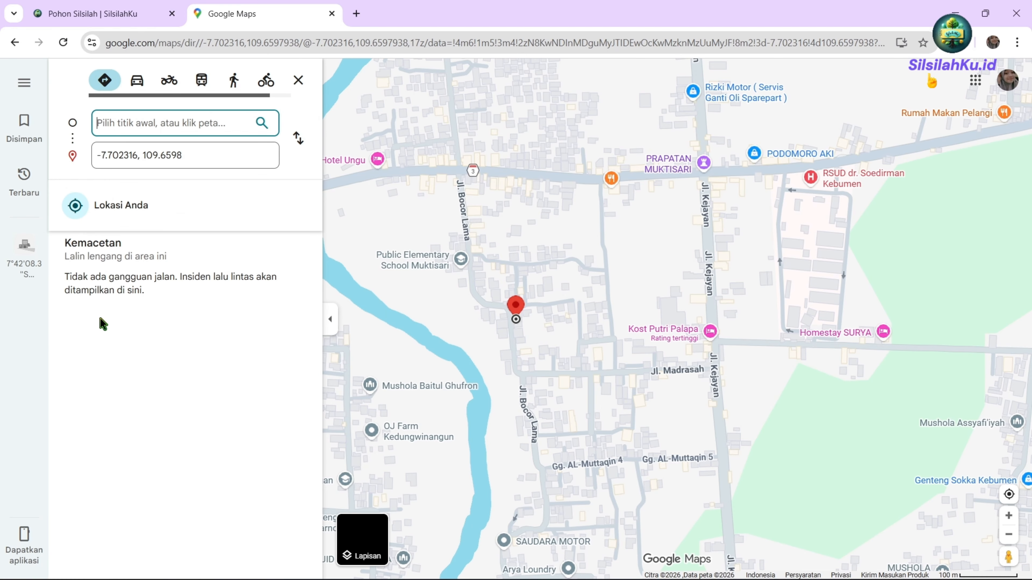
pyautogui.click(673, 165)
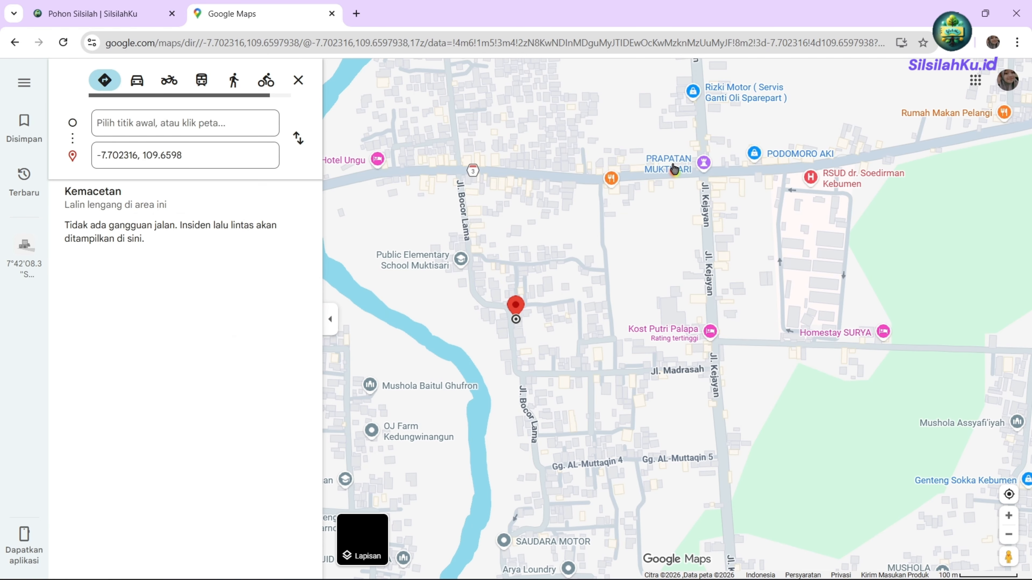
pyautogui.moveTo(672, 165); pyautogui.dragTo(755, 344)
pyautogui.click(522, 131)
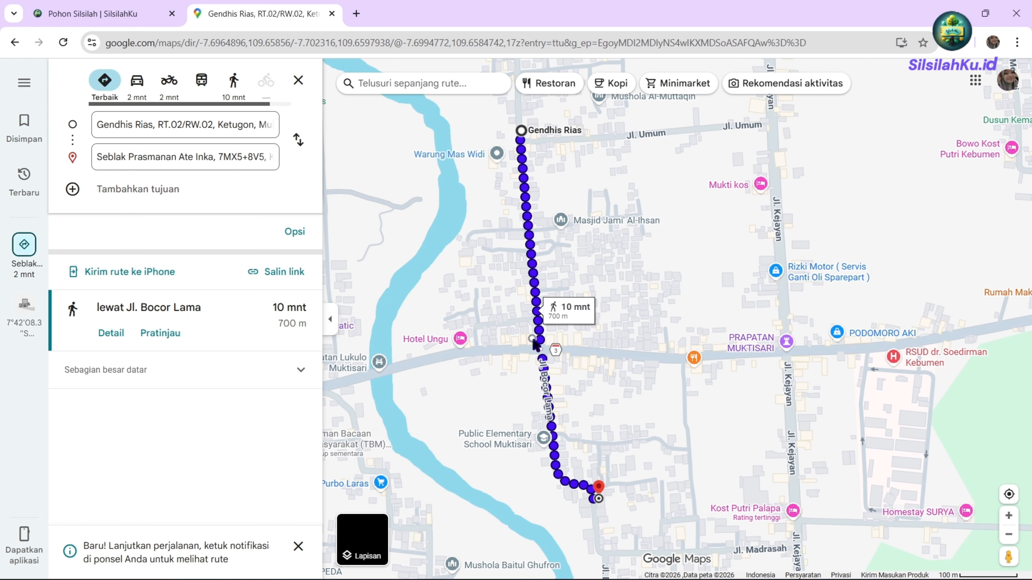
pyautogui.click(534, 345)
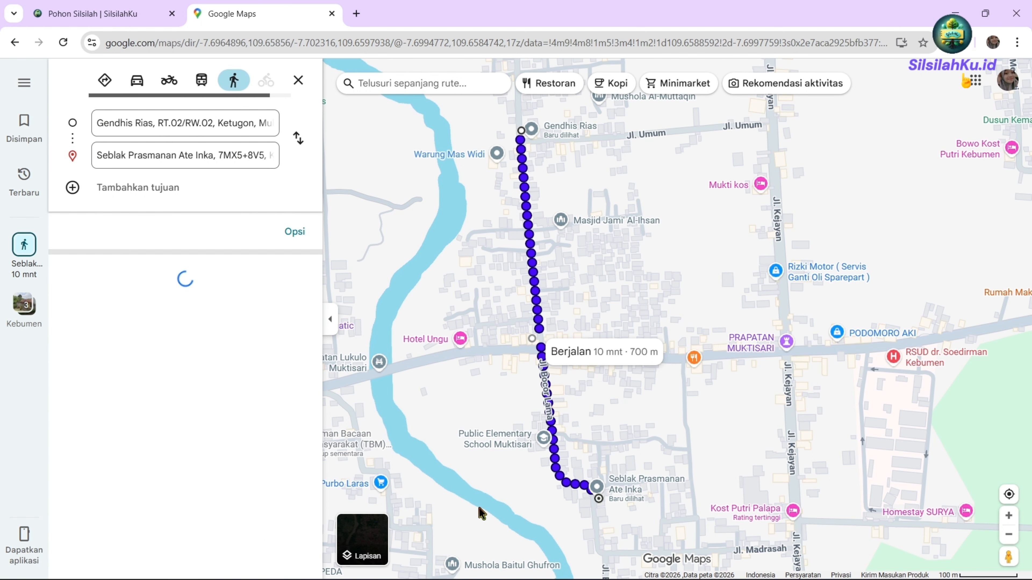
pyautogui.click(118, 12)
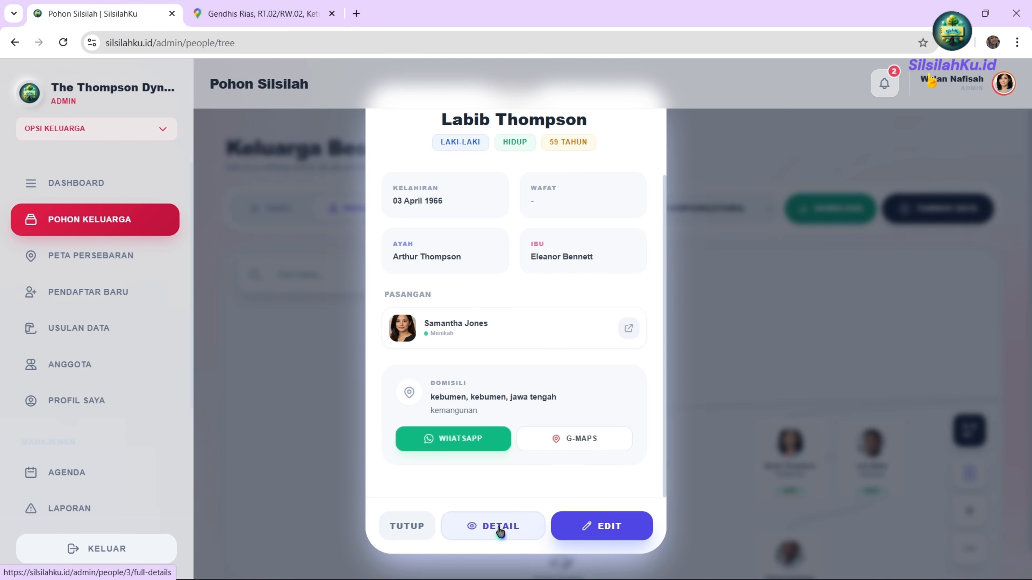
pyautogui.scroll(3, 588, 245)
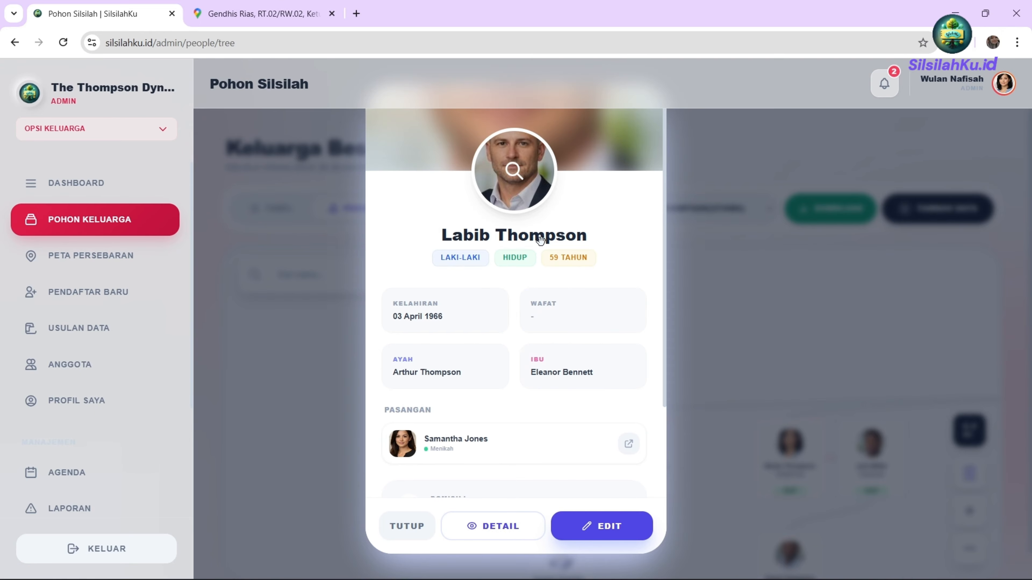
pyautogui.scroll(-3, 491, 480)
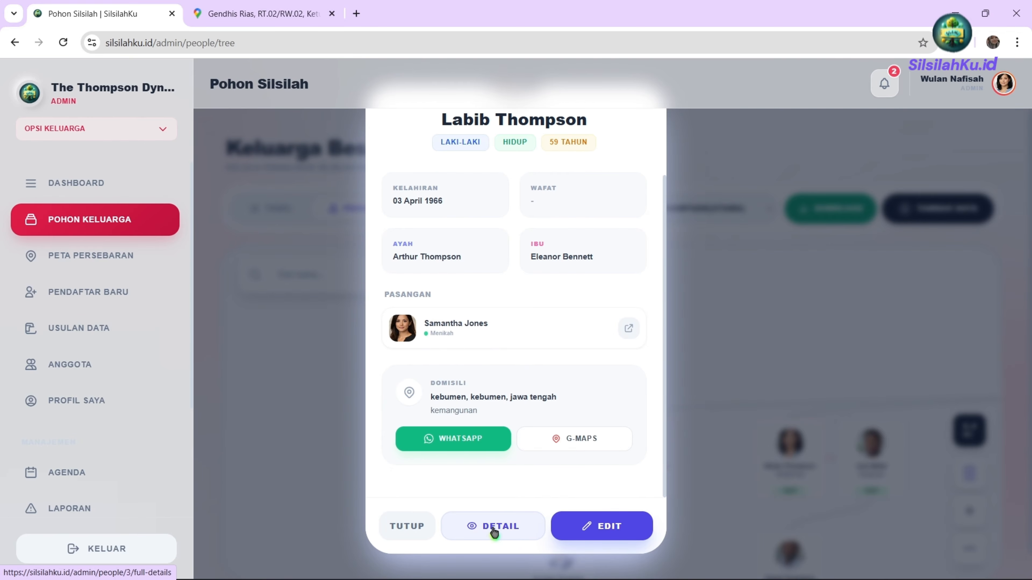
pyautogui.scroll(3, 566, 305)
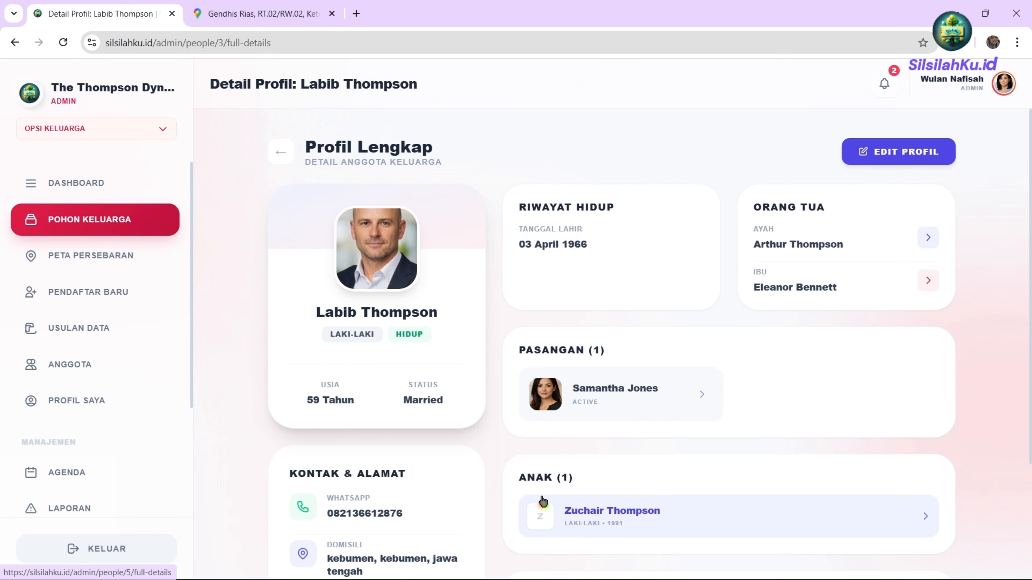
pyautogui.scroll(-1, 670, 397)
pyautogui.scroll(-2, 670, 400)
pyautogui.scroll(3, 668, 408)
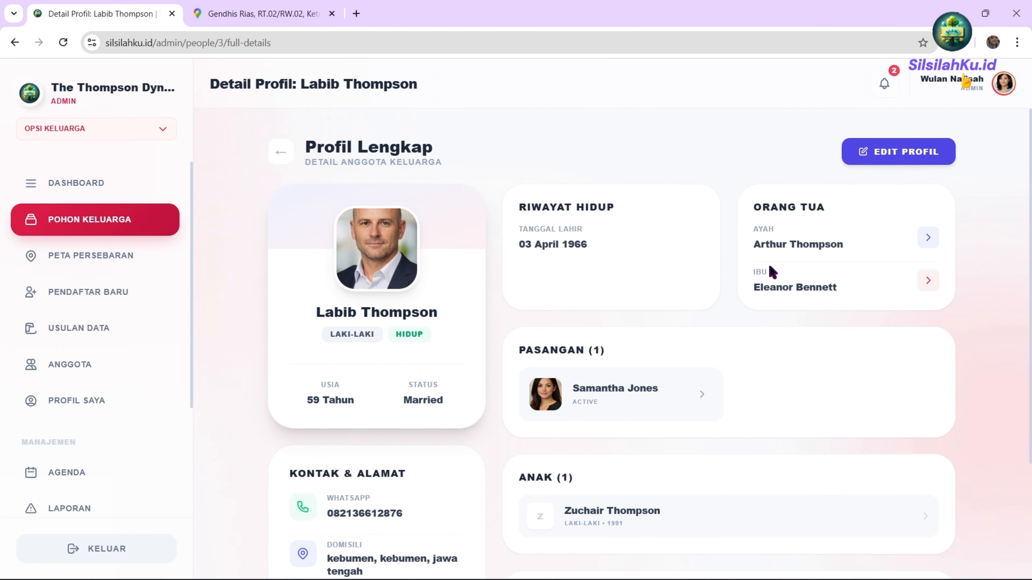
pyautogui.scroll(-4, 565, 373)
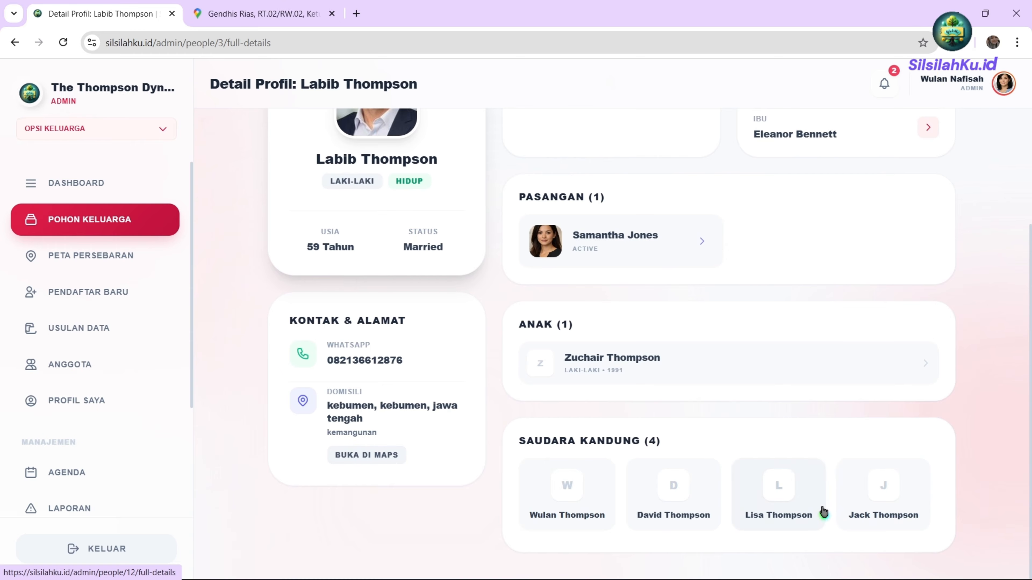
pyautogui.scroll(3, 931, 346)
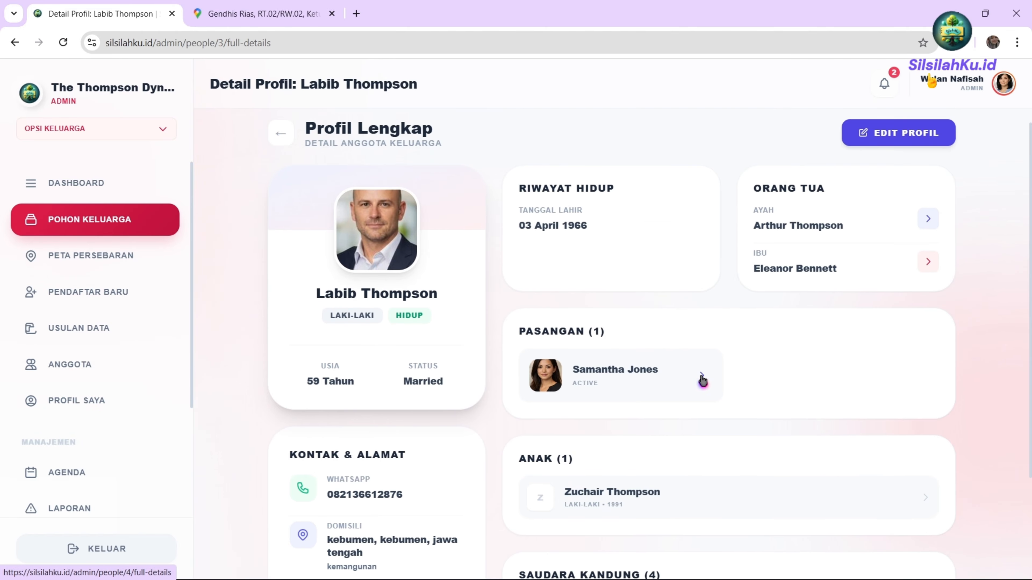
pyautogui.click(930, 219)
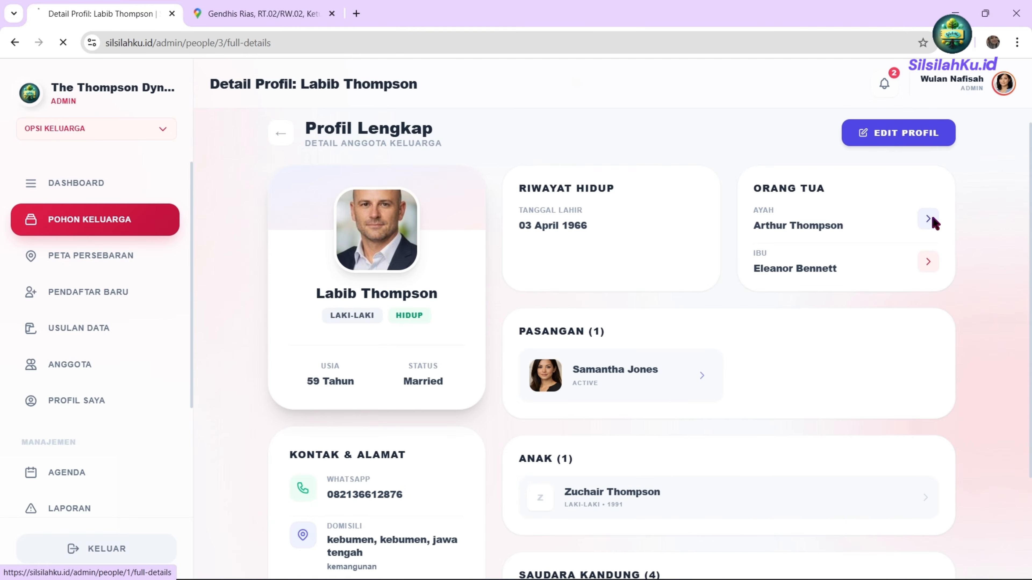
pyautogui.scroll(-5, 649, 297)
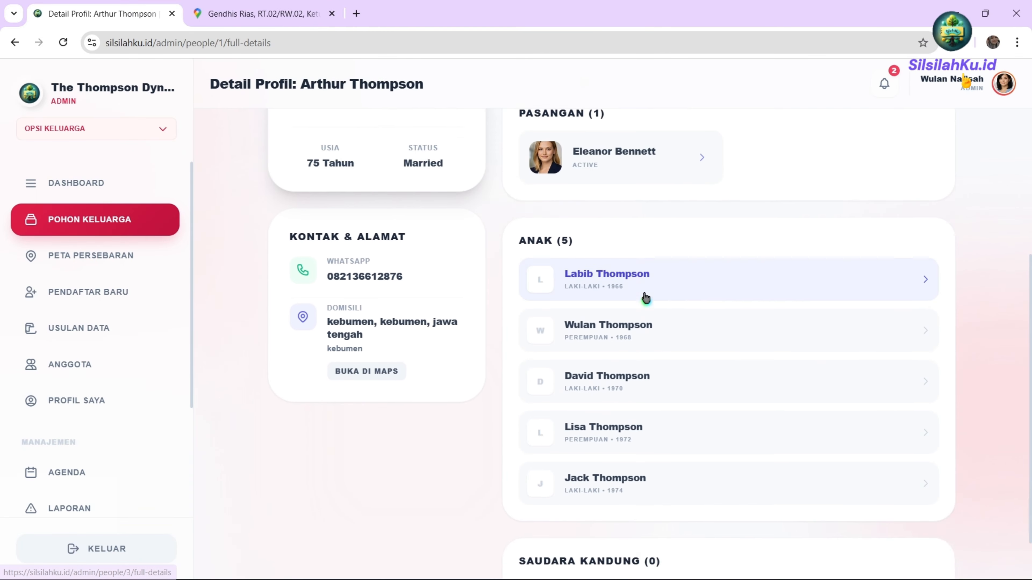
pyautogui.scroll(-2, 645, 298)
pyautogui.scroll(6, 641, 468)
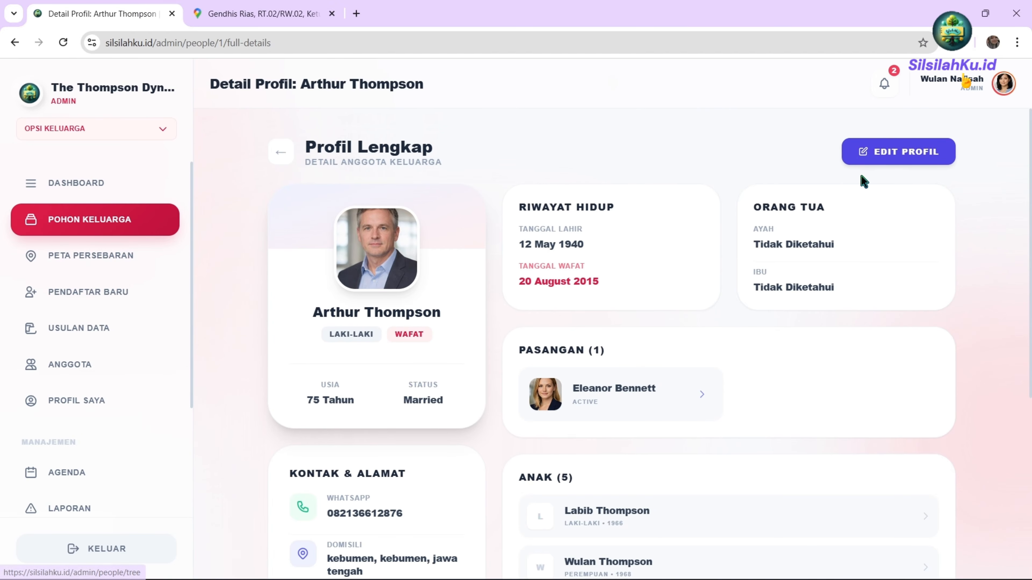
pyautogui.click(282, 155)
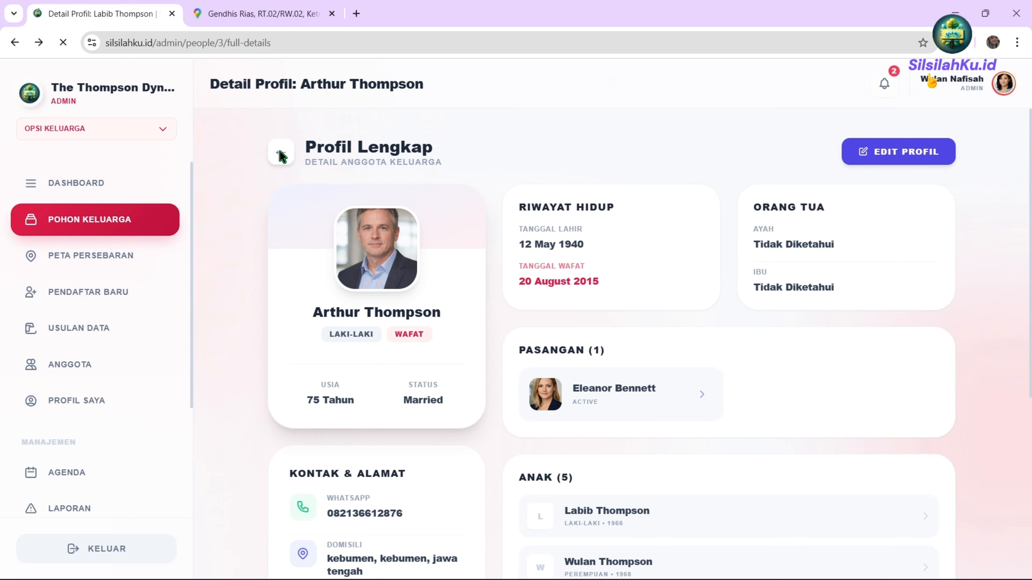
pyautogui.click(127, 230)
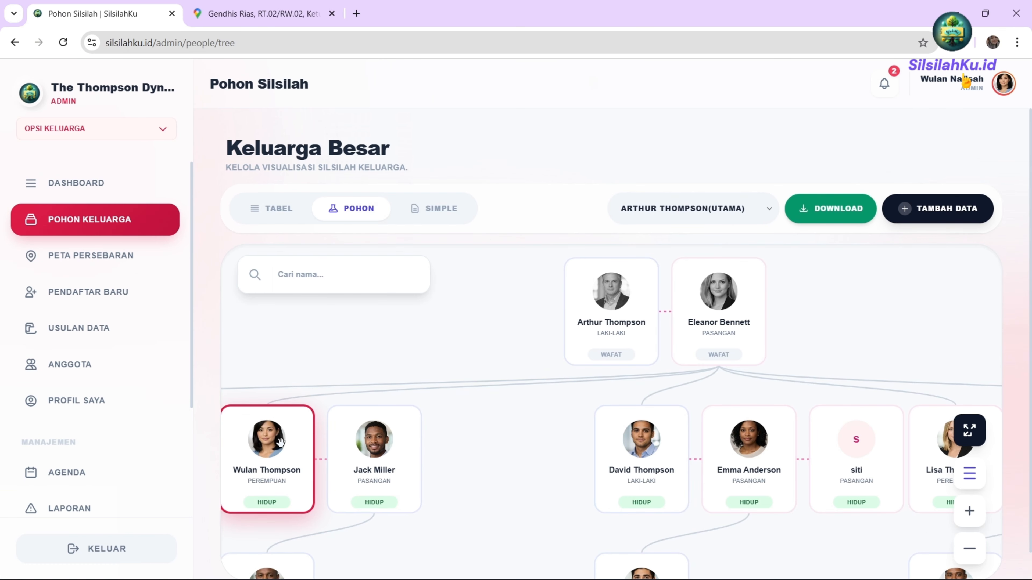
pyautogui.click(280, 441)
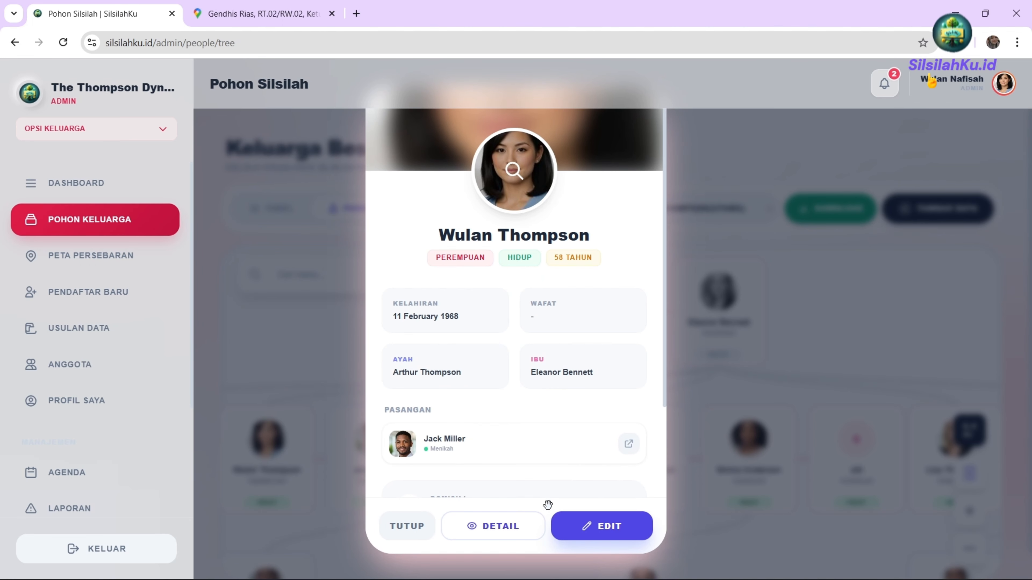
pyautogui.scroll(-3, 547, 503)
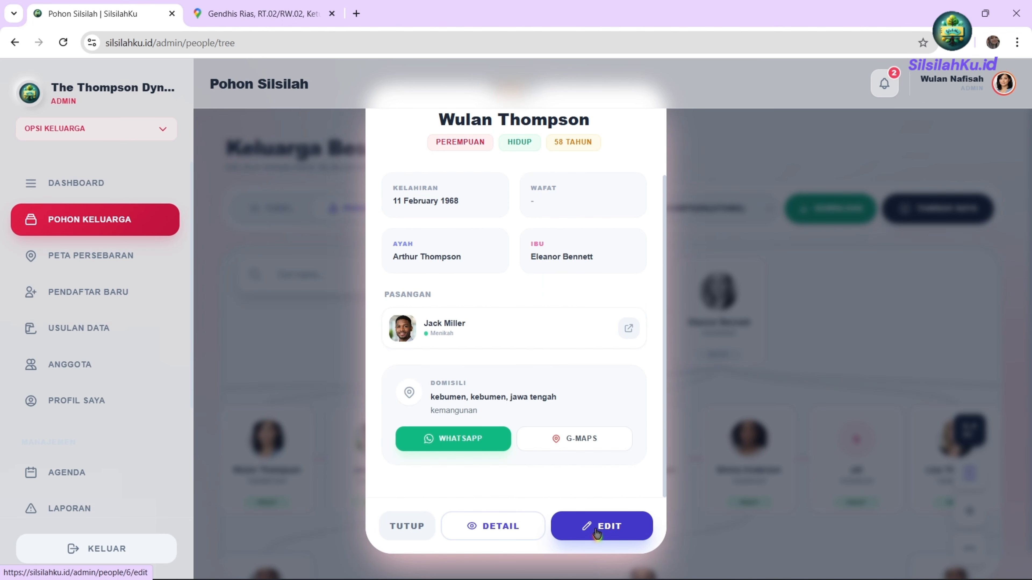
pyautogui.click(596, 533)
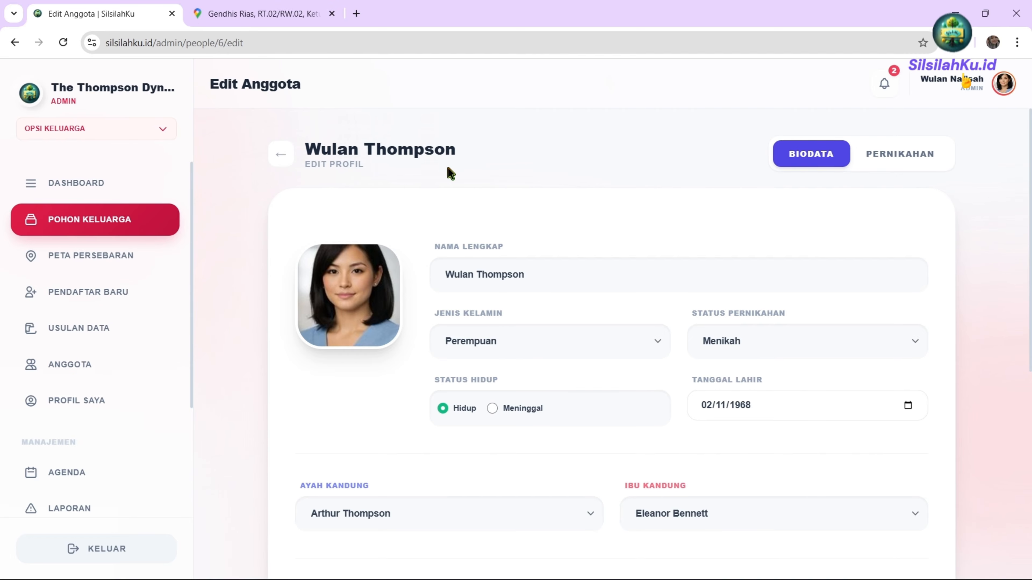
pyautogui.click(883, 158)
pyautogui.click(822, 161)
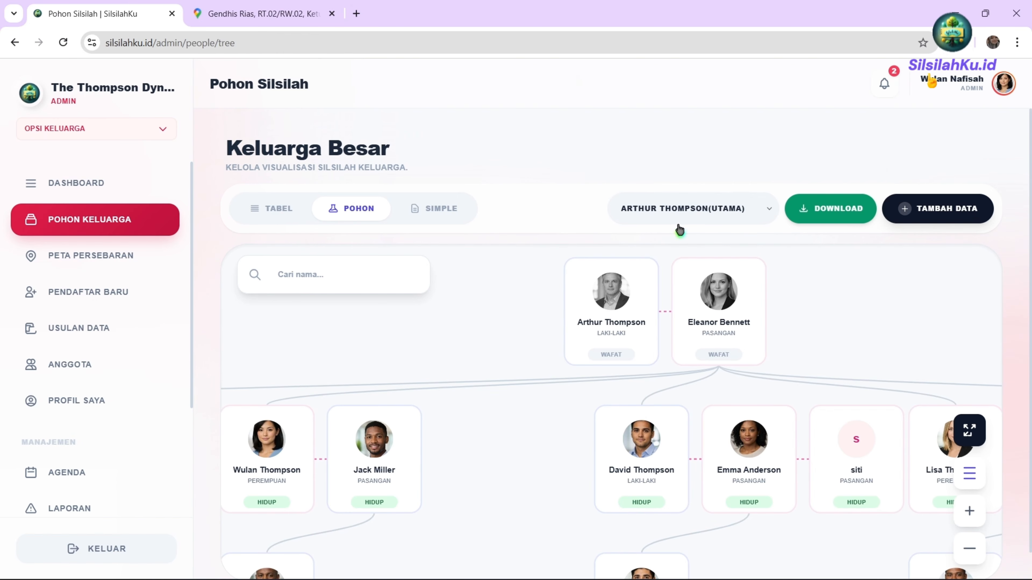
pyautogui.scroll(-4, 698, 336)
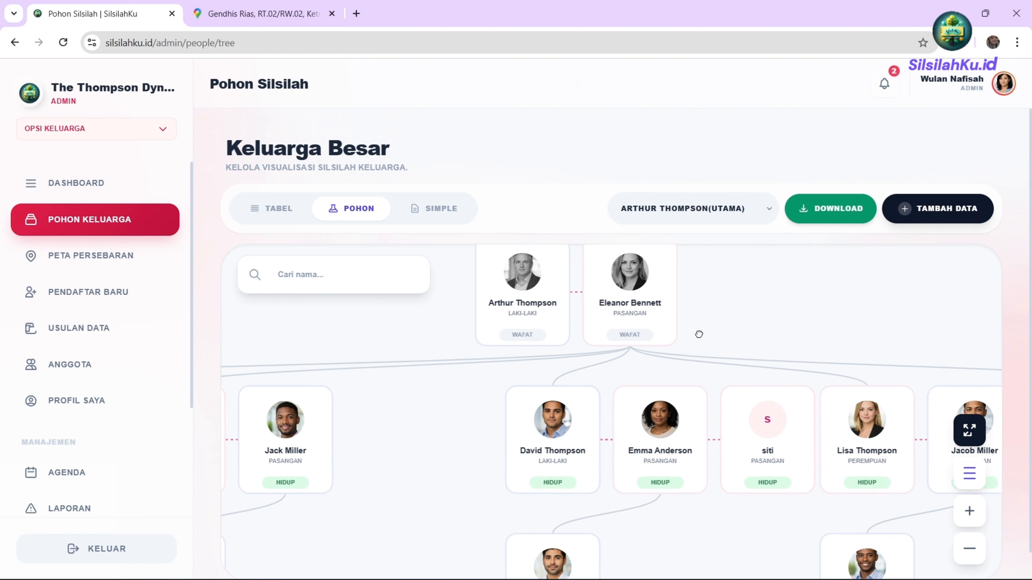
pyautogui.moveTo(502, 345); pyautogui.dragTo(523, 419)
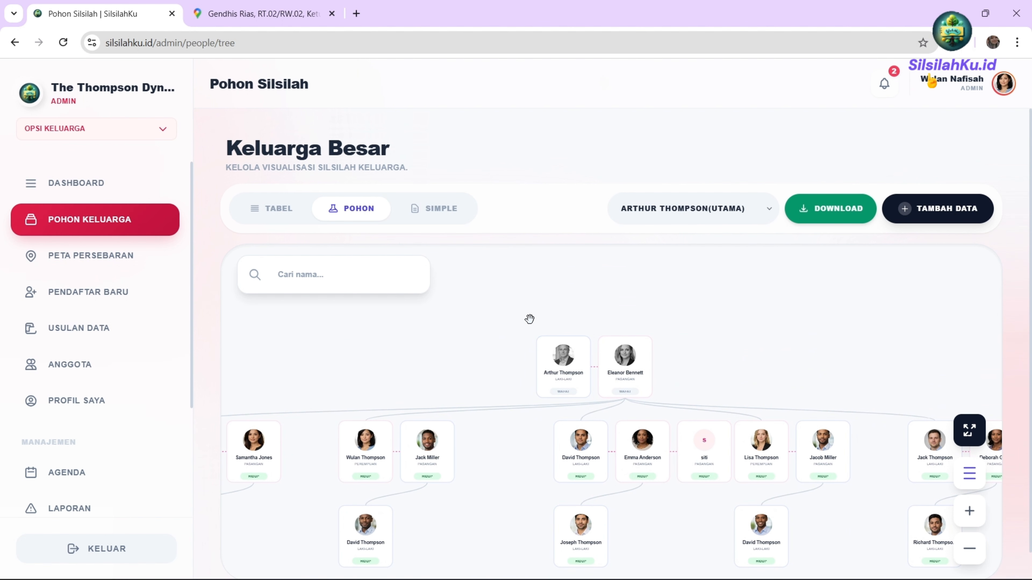
pyautogui.click(675, 212)
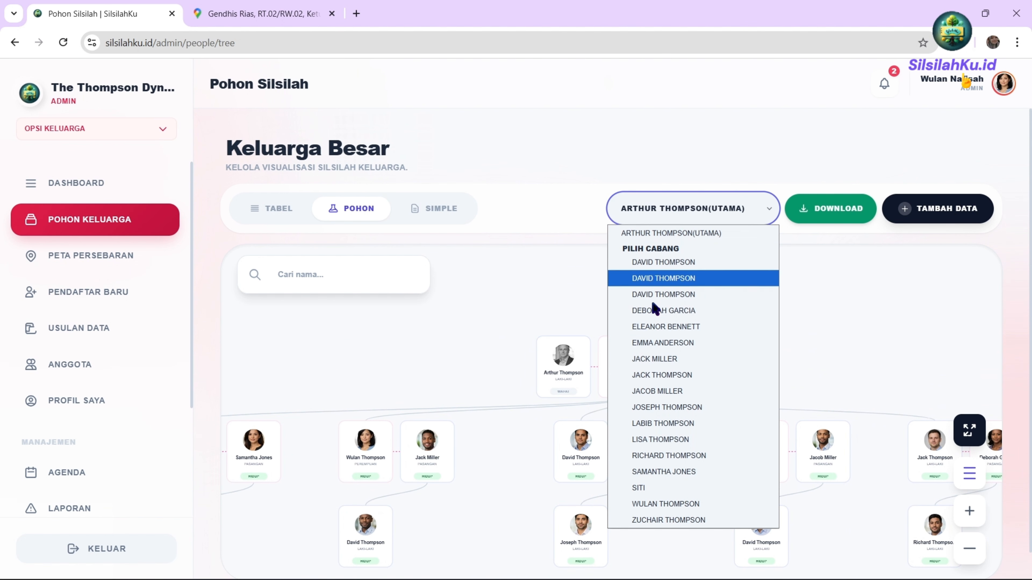
pyautogui.click(655, 343)
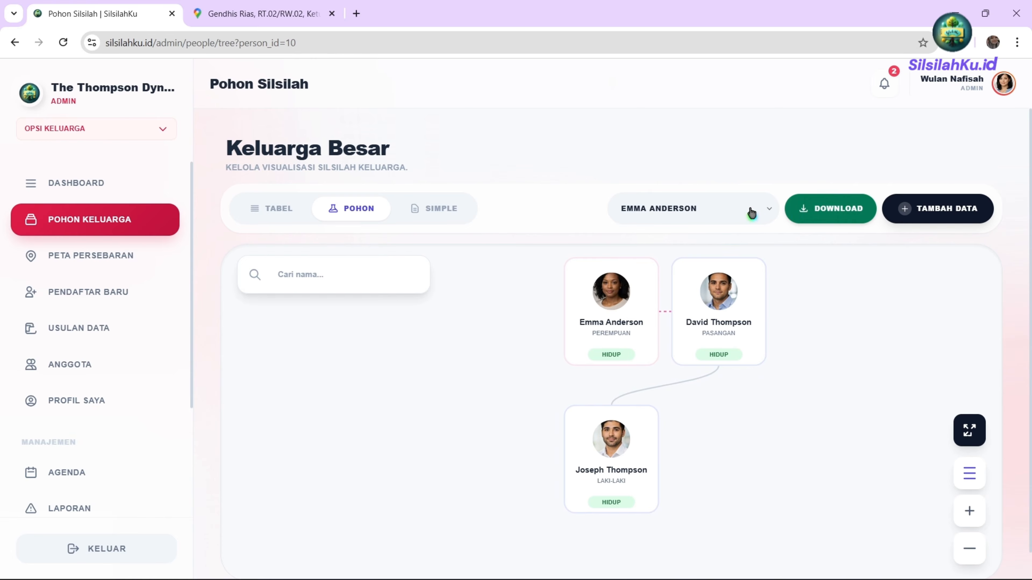
pyautogui.click(736, 210)
pyautogui.click(737, 210)
pyautogui.click(836, 215)
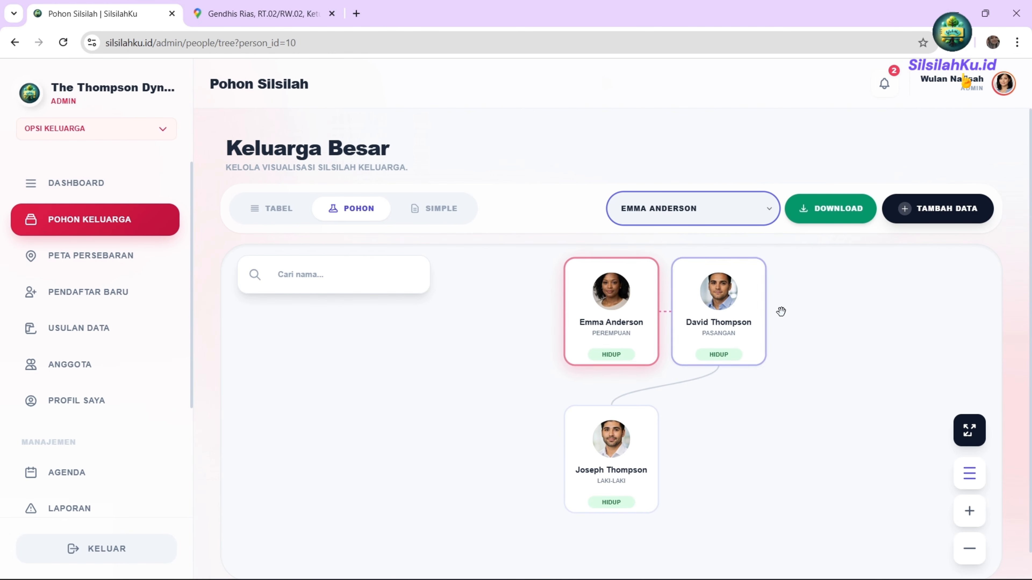
pyautogui.click(673, 219)
pyautogui.click(679, 234)
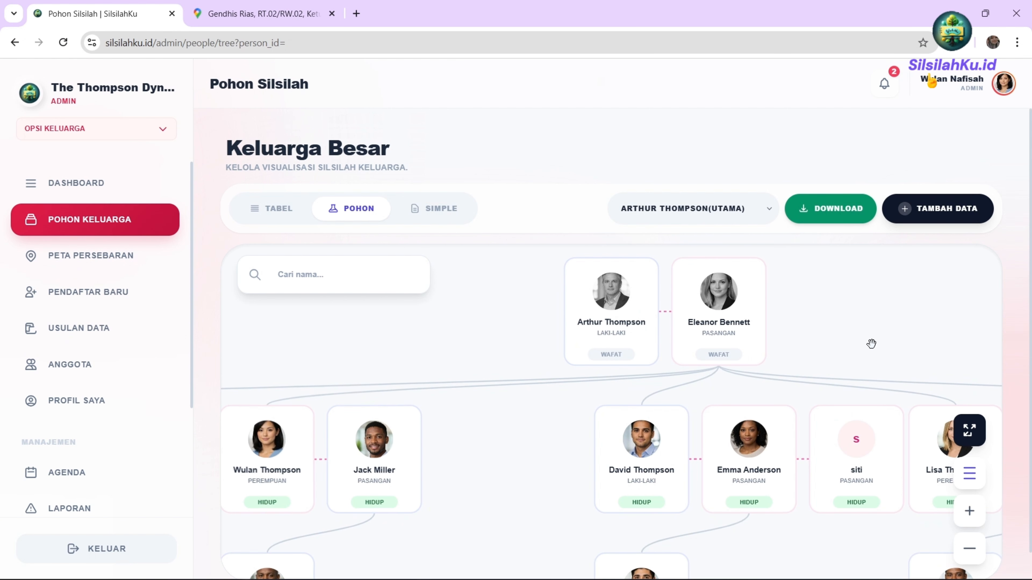
pyautogui.scroll(-3, 870, 345)
pyautogui.moveTo(804, 462); pyautogui.dragTo(613, 462)
pyautogui.scroll(-1, 613, 463)
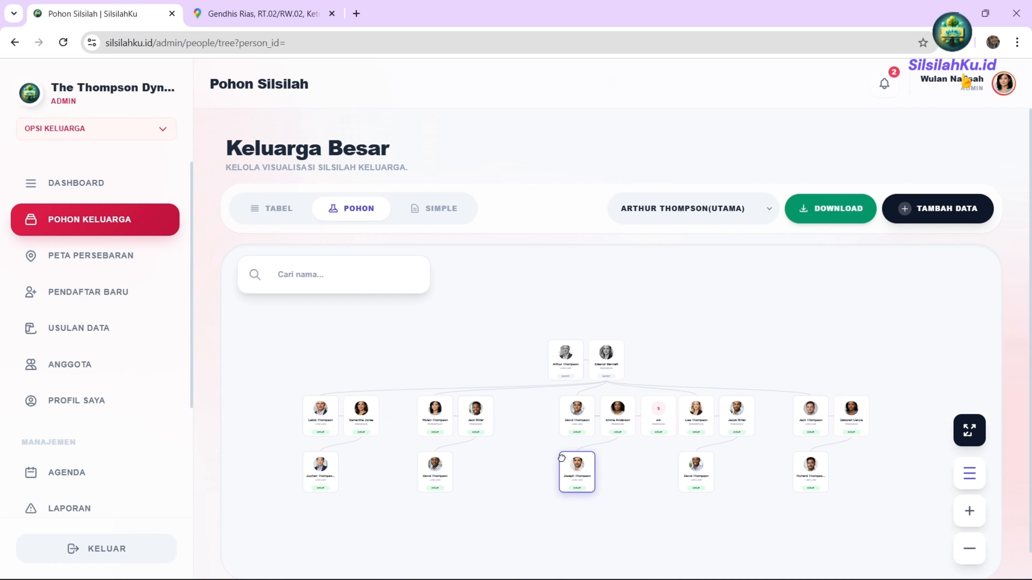
pyautogui.scroll(-2, 584, 451)
pyautogui.scroll(1, 585, 451)
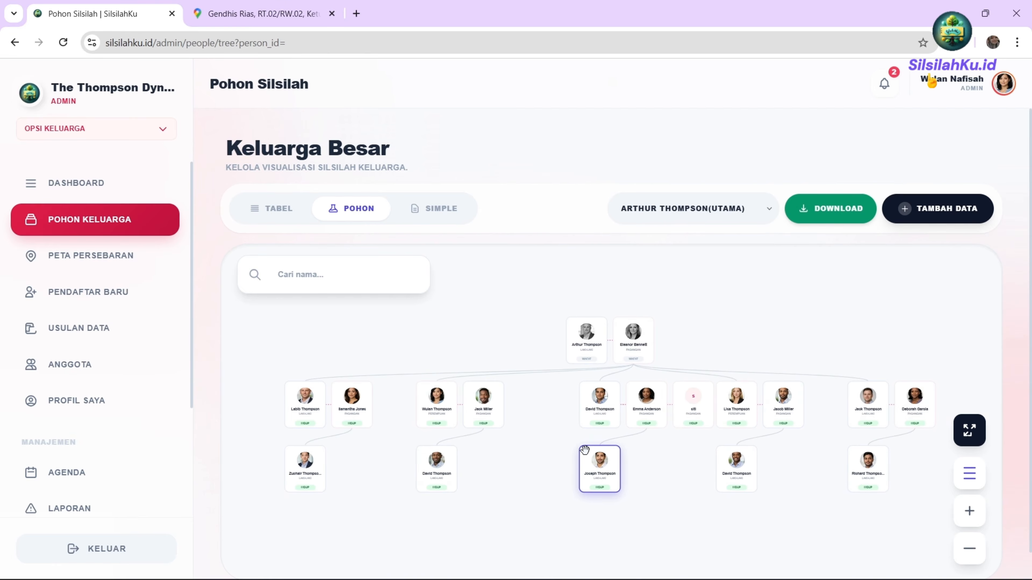
# Switch the family tree to the Simple vertical view and zoom around it.
pyautogui.click(433, 211)
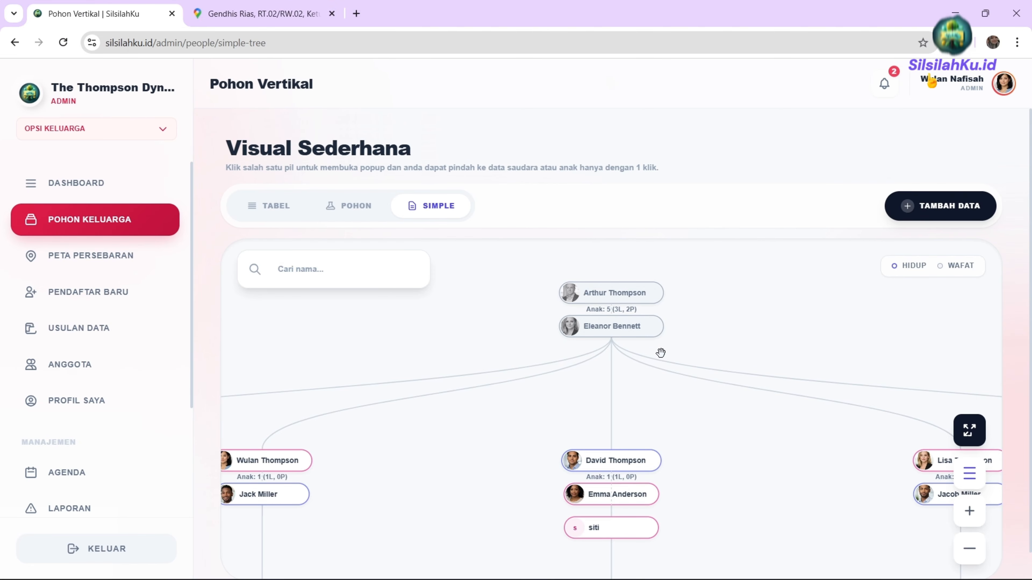
pyautogui.scroll(3, 654, 348)
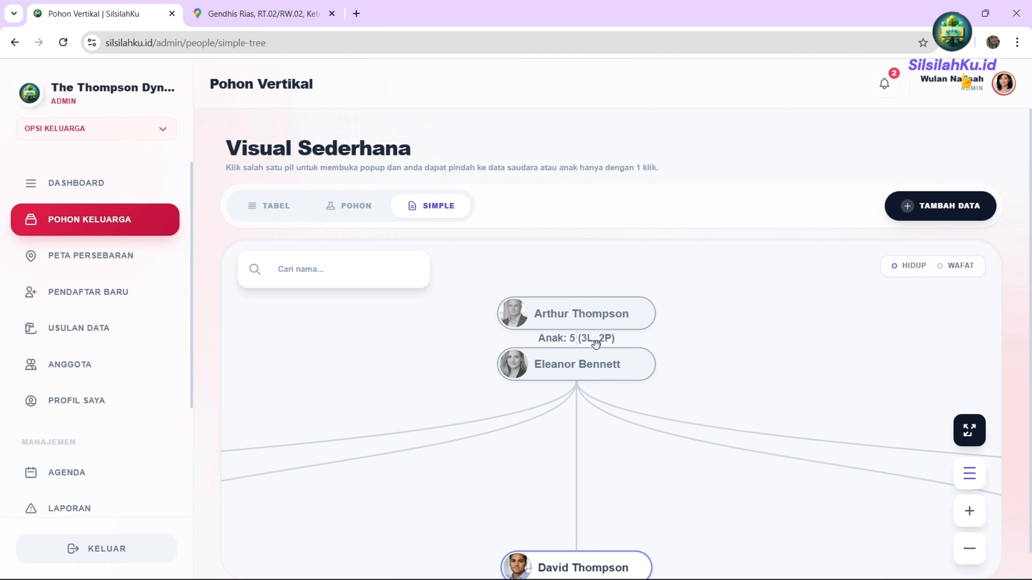
pyautogui.scroll(-3, 593, 423)
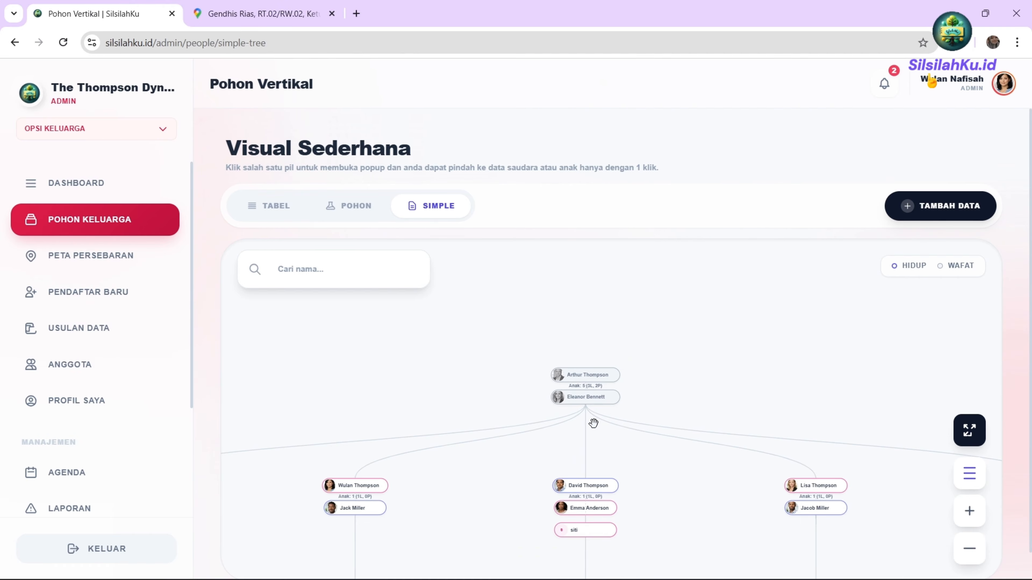
pyautogui.scroll(3, 508, 417)
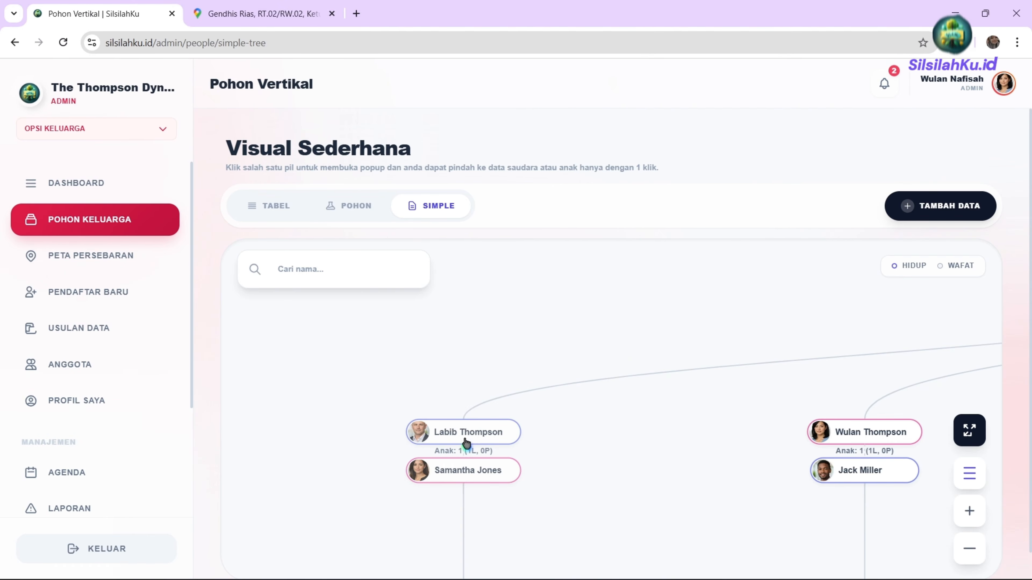
pyautogui.moveTo(921, 396); pyautogui.dragTo(710, 407)
pyautogui.scroll(-3, 809, 420)
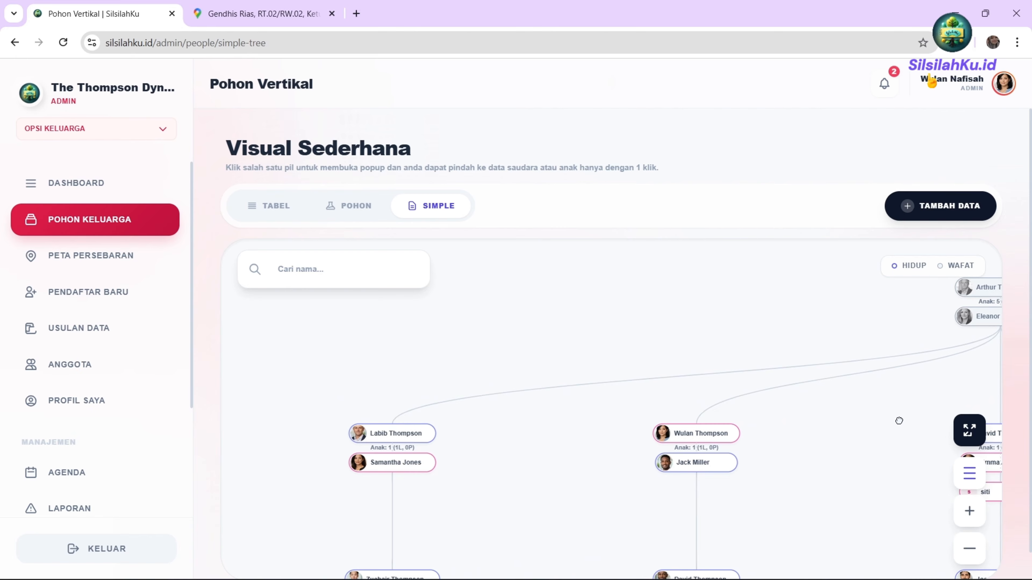
pyautogui.moveTo(898, 419); pyautogui.dragTo(656, 422)
pyautogui.moveTo(845, 449); pyautogui.dragTo(419, 449)
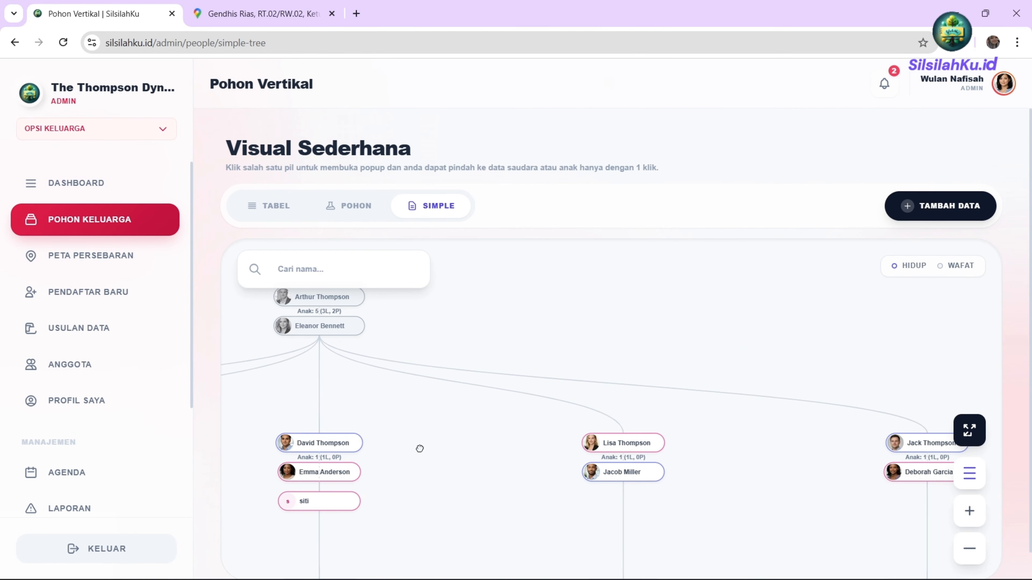
pyautogui.moveTo(763, 457); pyautogui.dragTo(633, 445)
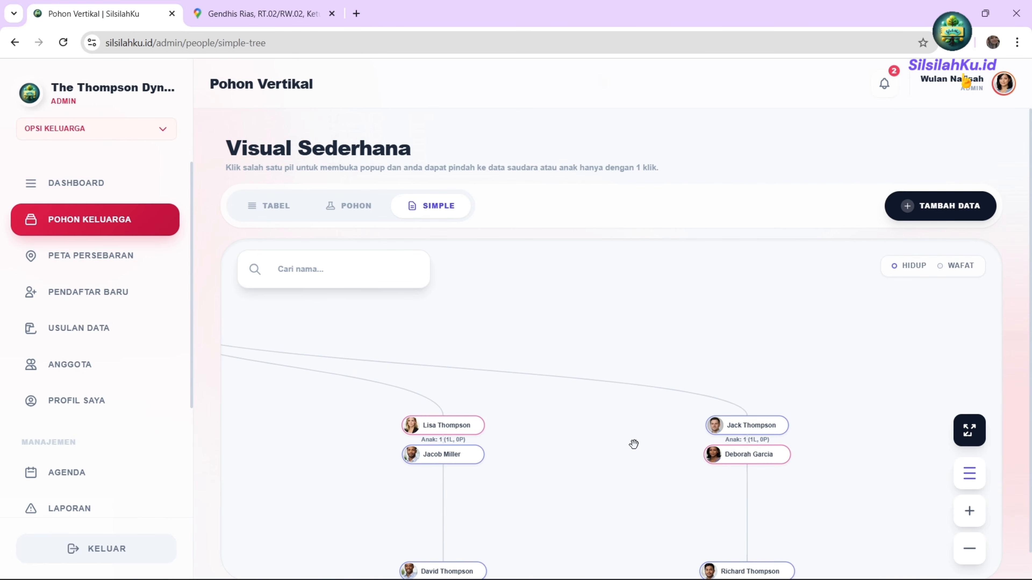
pyautogui.moveTo(364, 365); pyautogui.dragTo(497, 404)
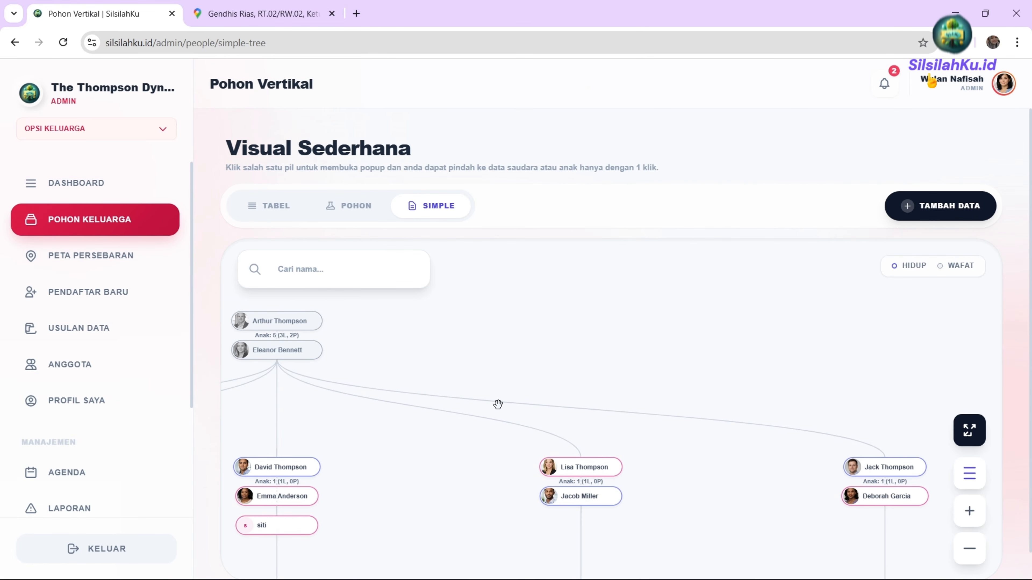
pyautogui.moveTo(667, 486); pyautogui.dragTo(738, 471)
pyautogui.moveTo(502, 447); pyautogui.dragTo(526, 452)
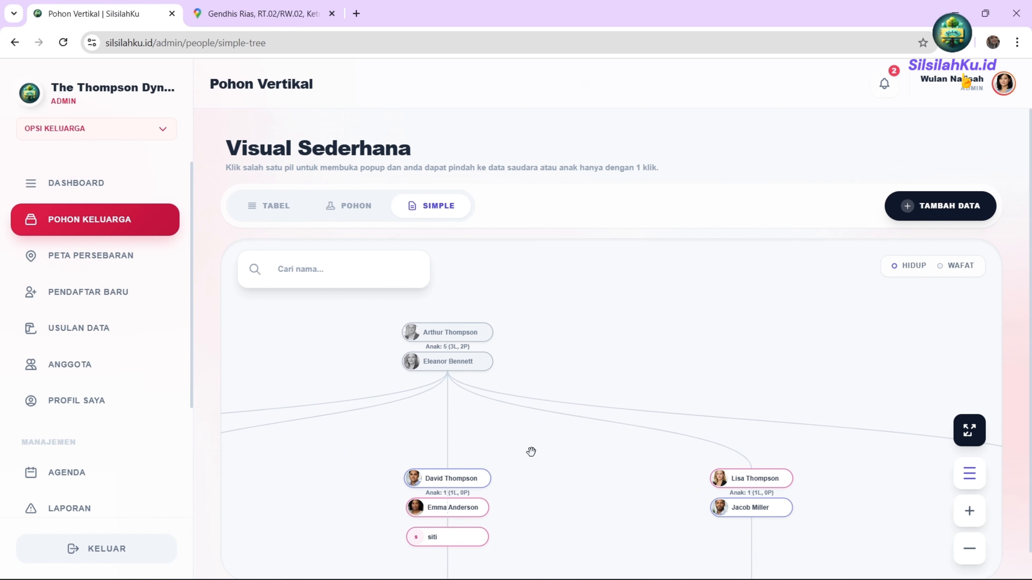
pyautogui.moveTo(448, 332); pyautogui.dragTo(448, 330)
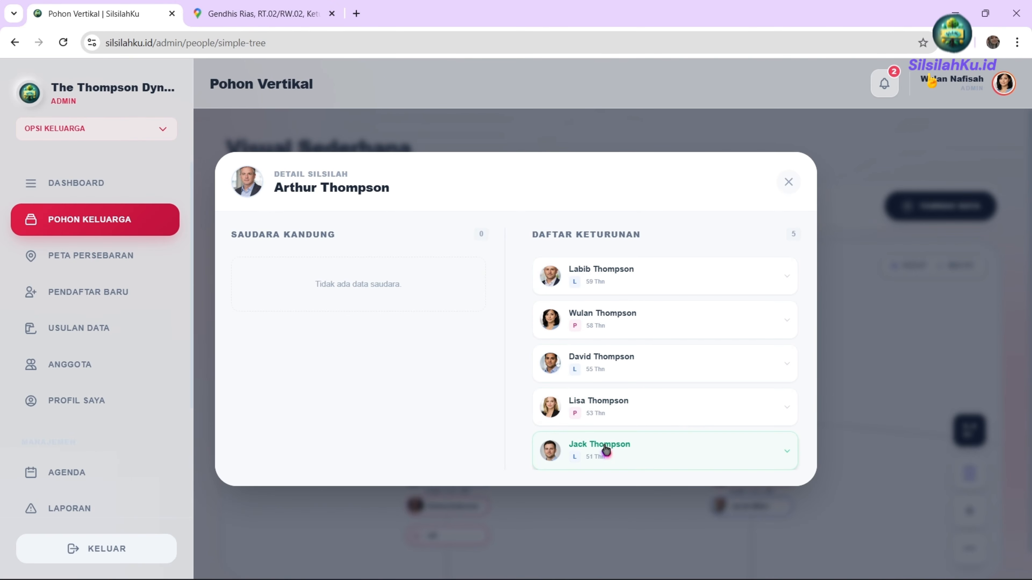
pyautogui.click(613, 291)
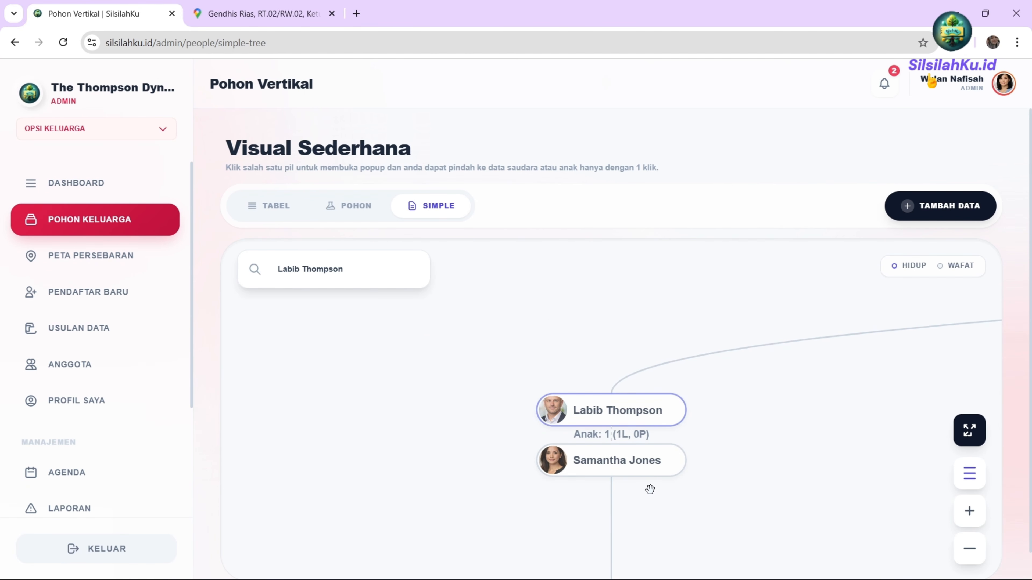
pyautogui.moveTo(640, 475); pyautogui.dragTo(632, 466)
pyautogui.click(633, 466)
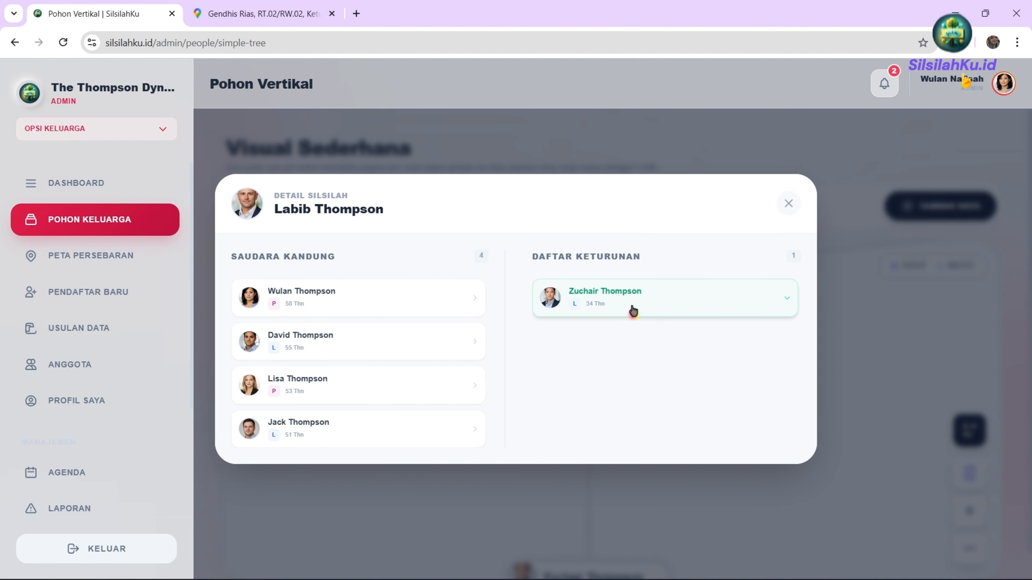
pyautogui.click(295, 300)
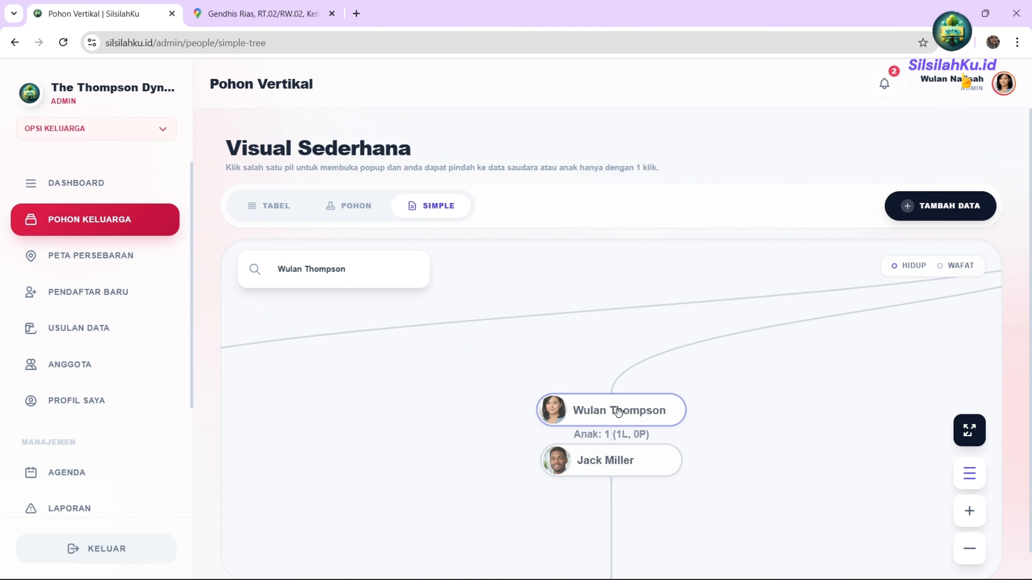
pyautogui.click(620, 414)
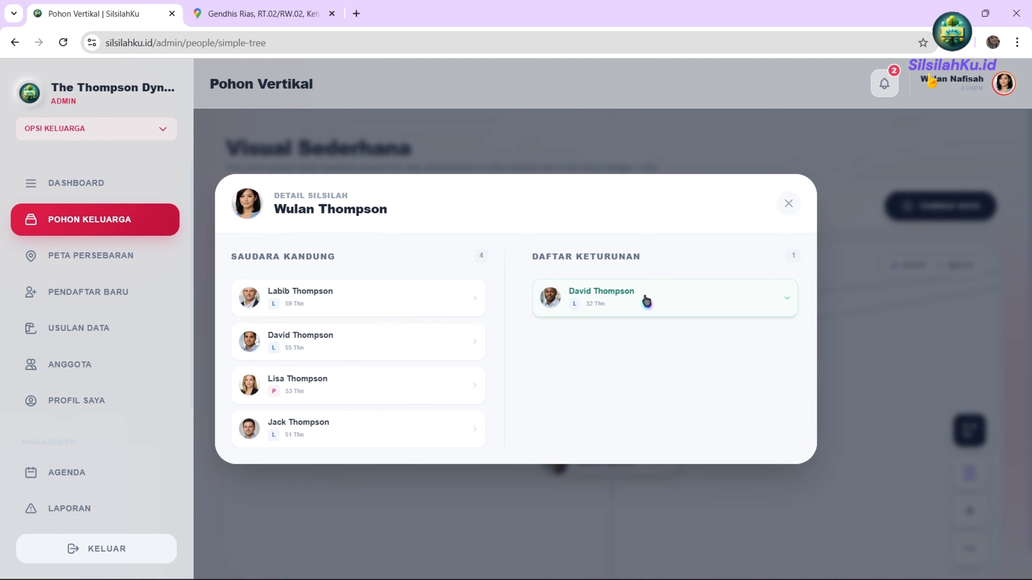
pyautogui.click(788, 204)
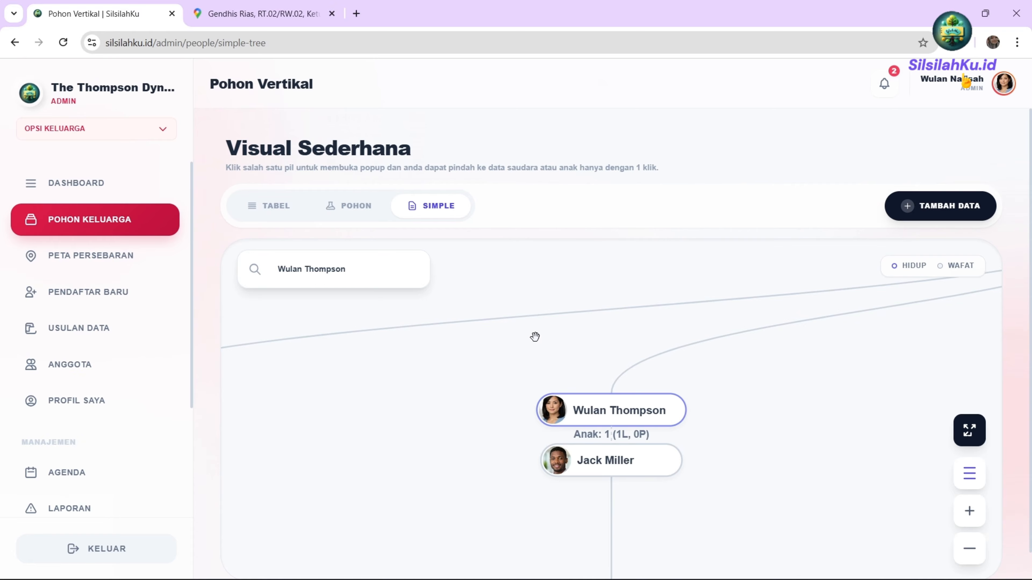
# Toggle the tree canvas full screen on and off, then switch to the POHON diagram.
pyautogui.click(970, 434)
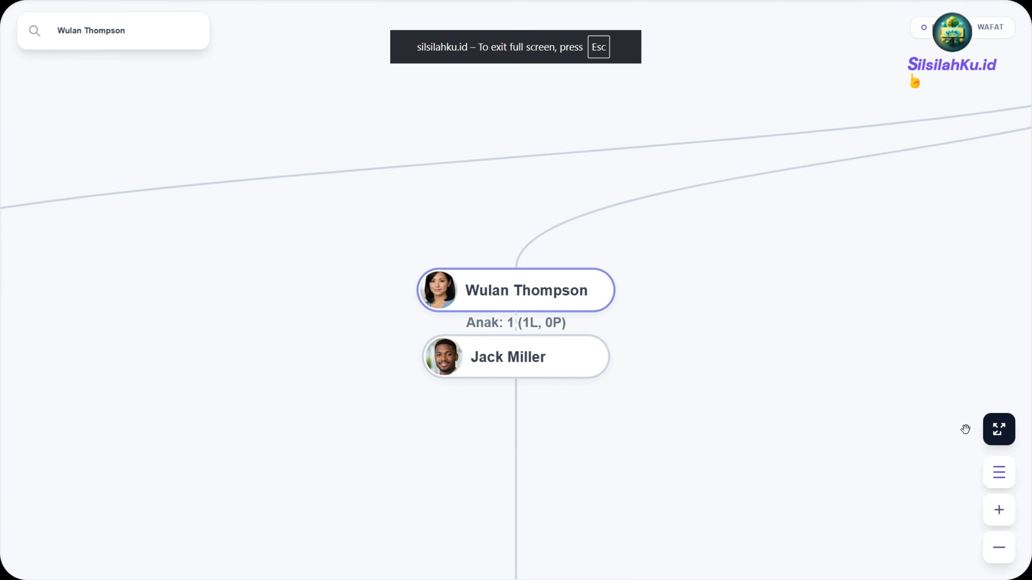
pyautogui.click(1008, 433)
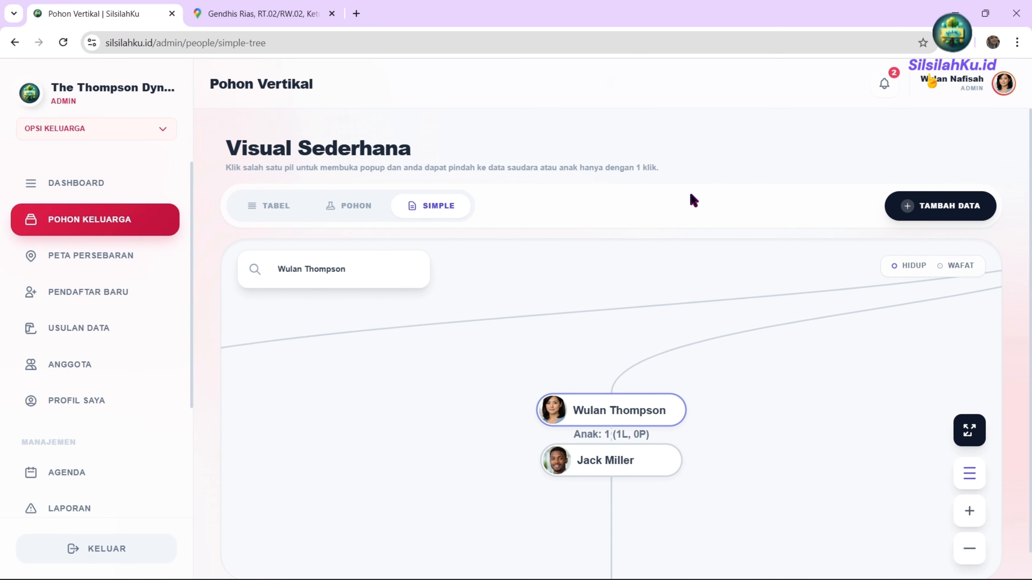
pyautogui.click(933, 203)
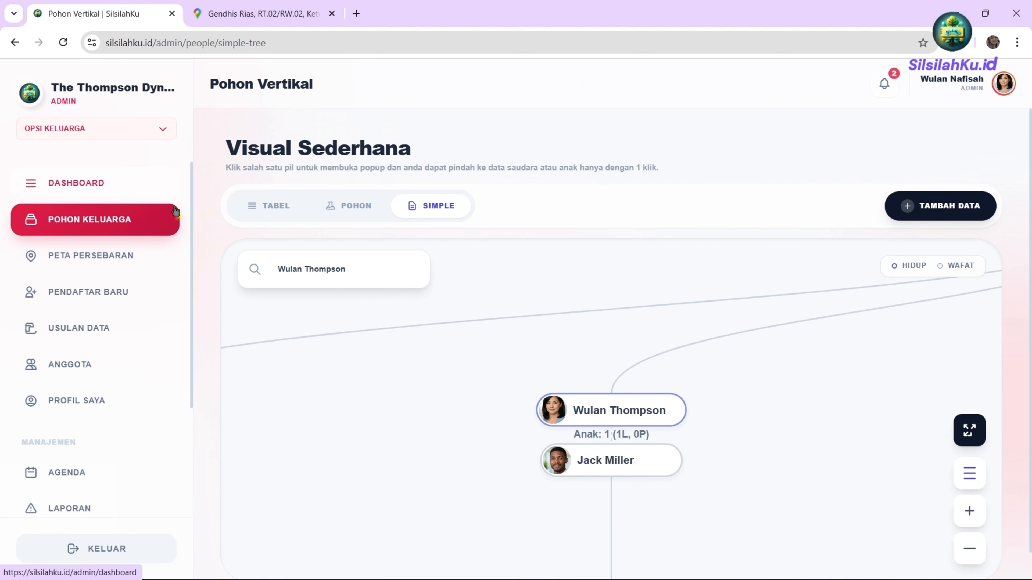
pyautogui.click(351, 210)
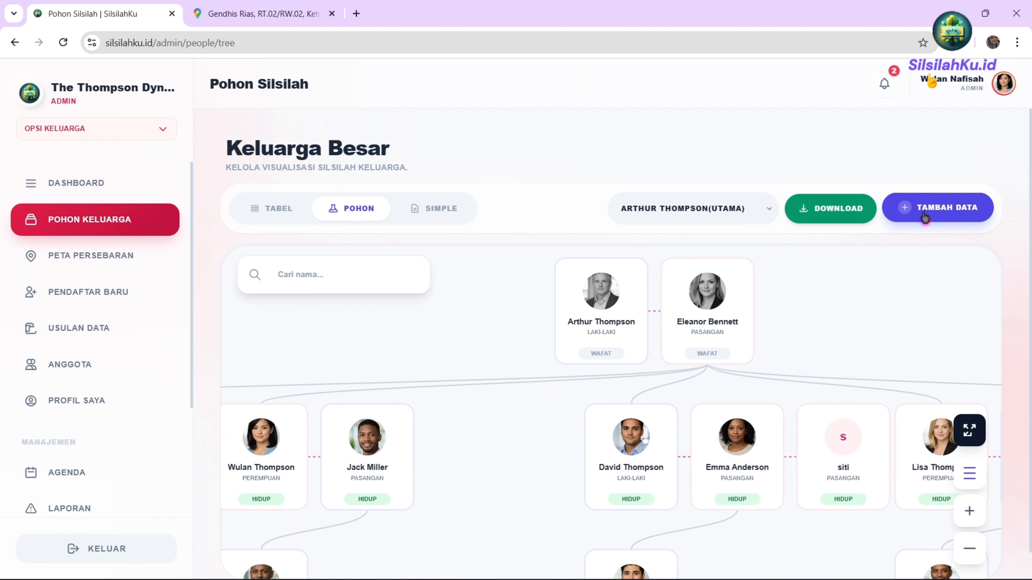
pyautogui.click(942, 215)
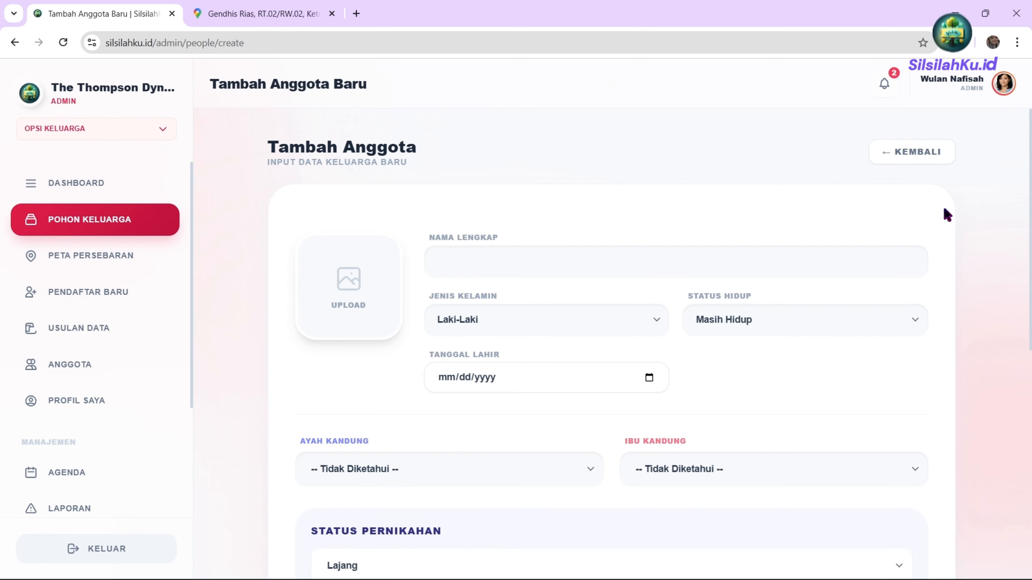
pyautogui.click(450, 267)
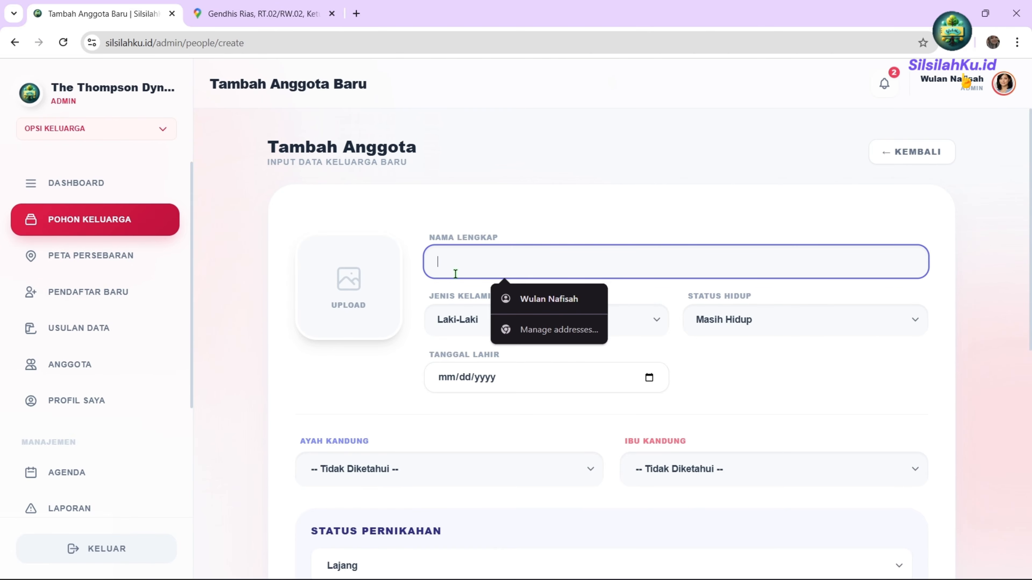
pyautogui.scroll(-3, 461, 366)
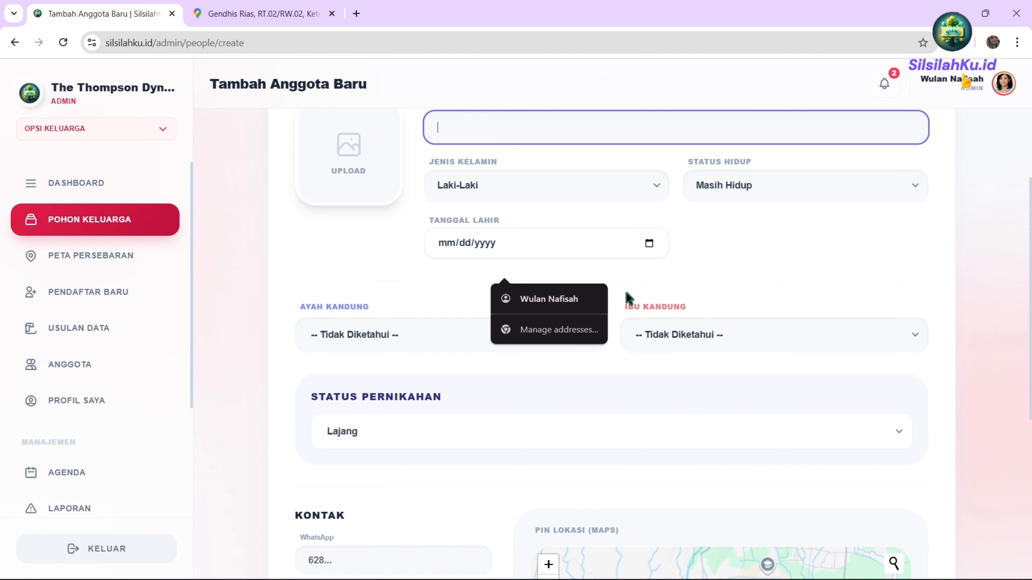
pyautogui.click(499, 133)
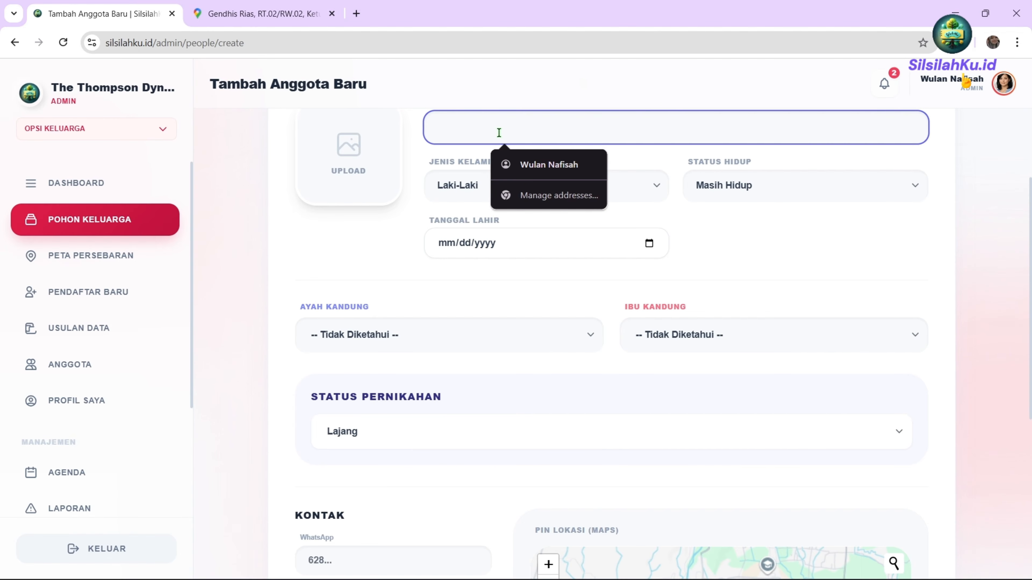
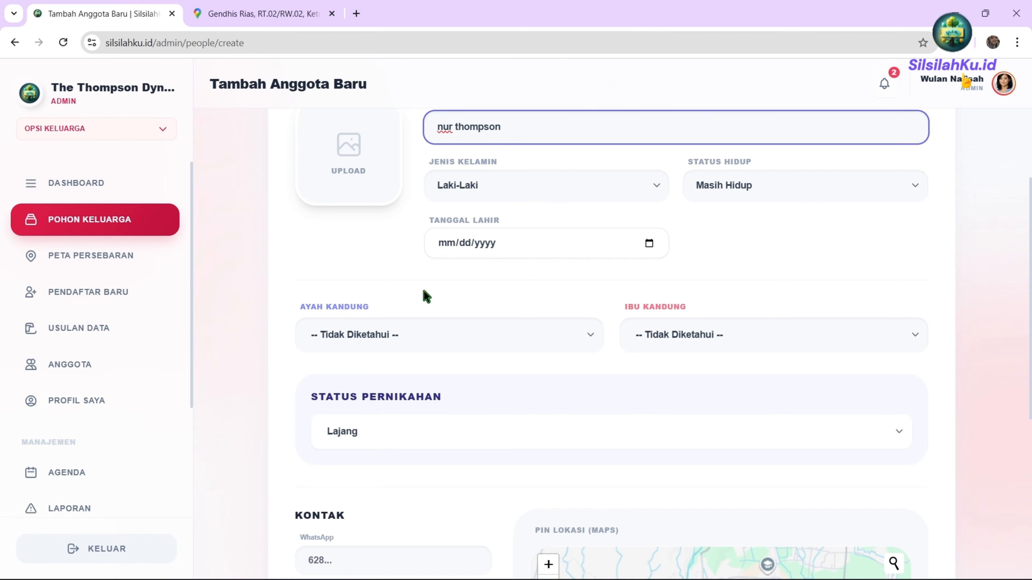
pyautogui.click(373, 341)
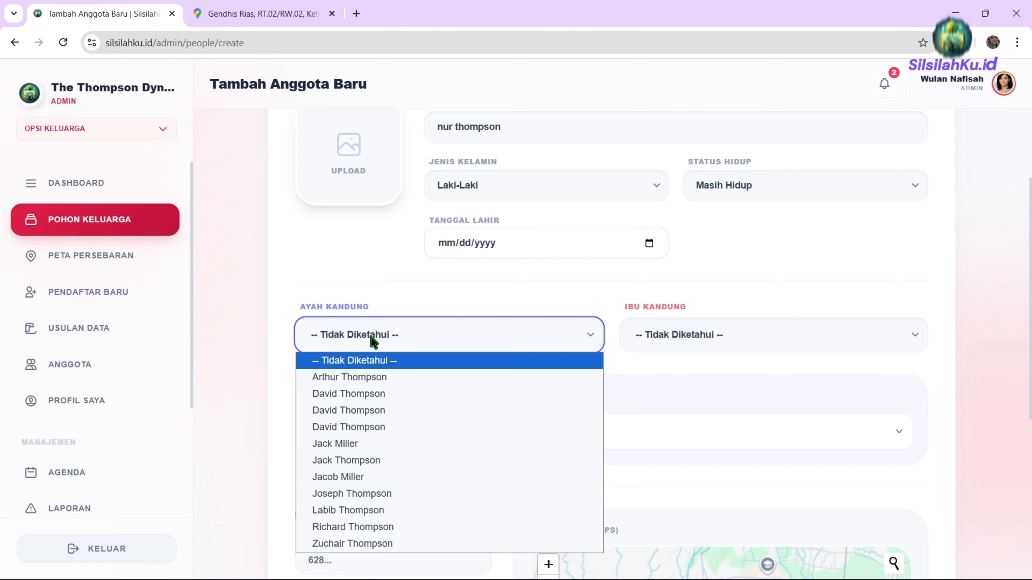
pyautogui.press('l')
pyautogui.press('Return')
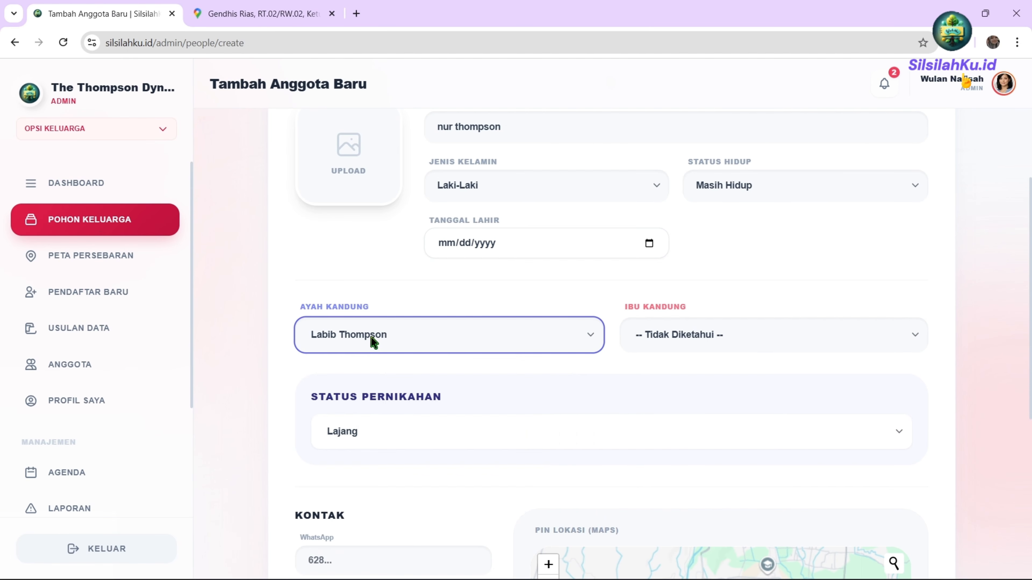
pyautogui.click(665, 333)
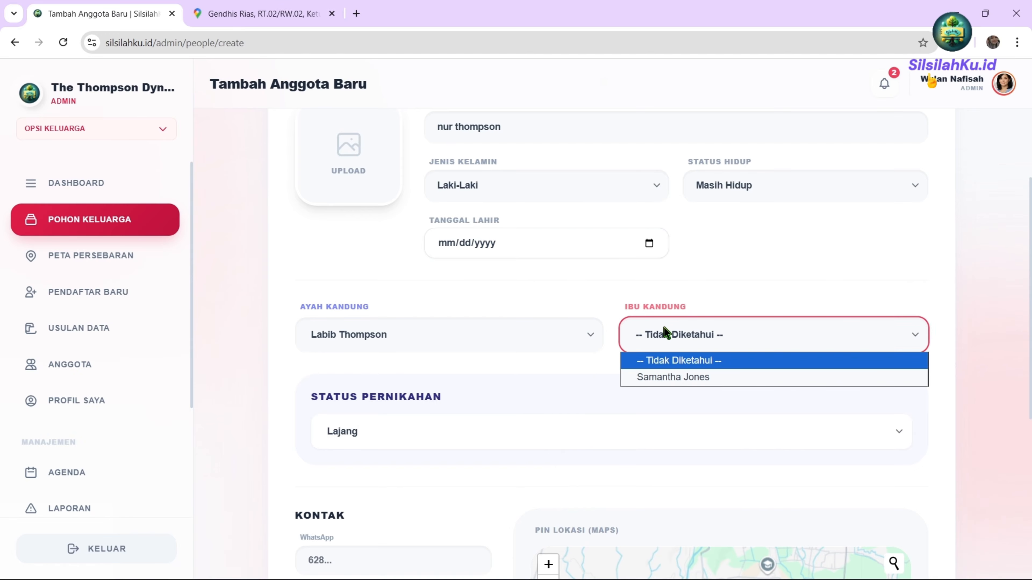
pyautogui.click(682, 378)
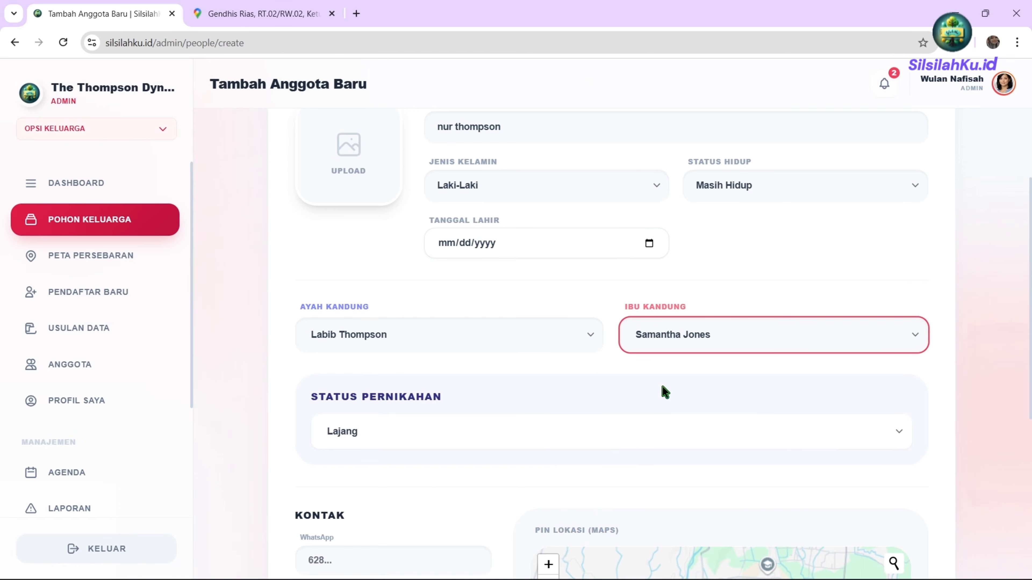
# Pin the member's home near Alun-Alun Kebumen and save the new member.
pyautogui.scroll(-3, 665, 392)
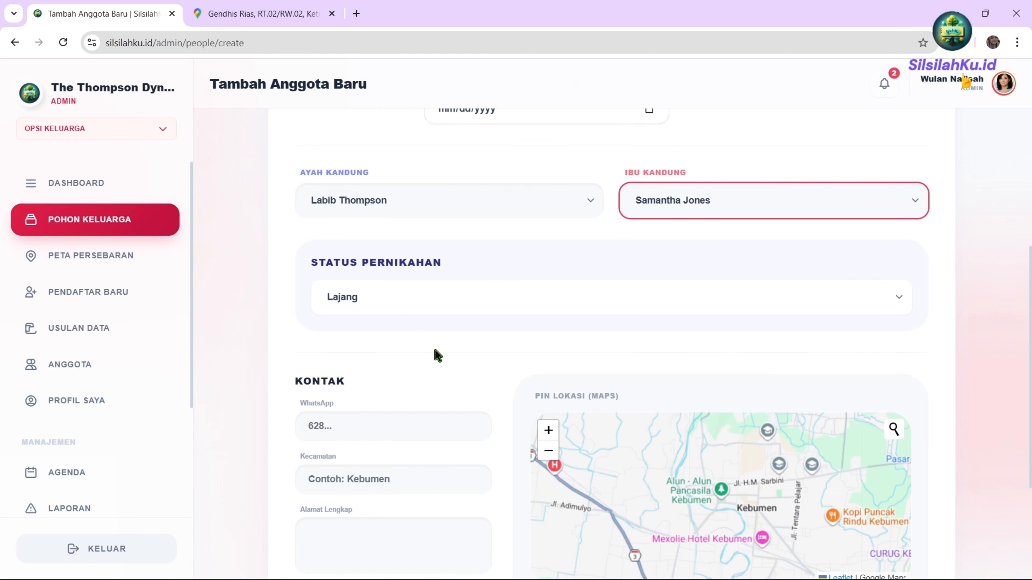
pyautogui.scroll(-2, 411, 402)
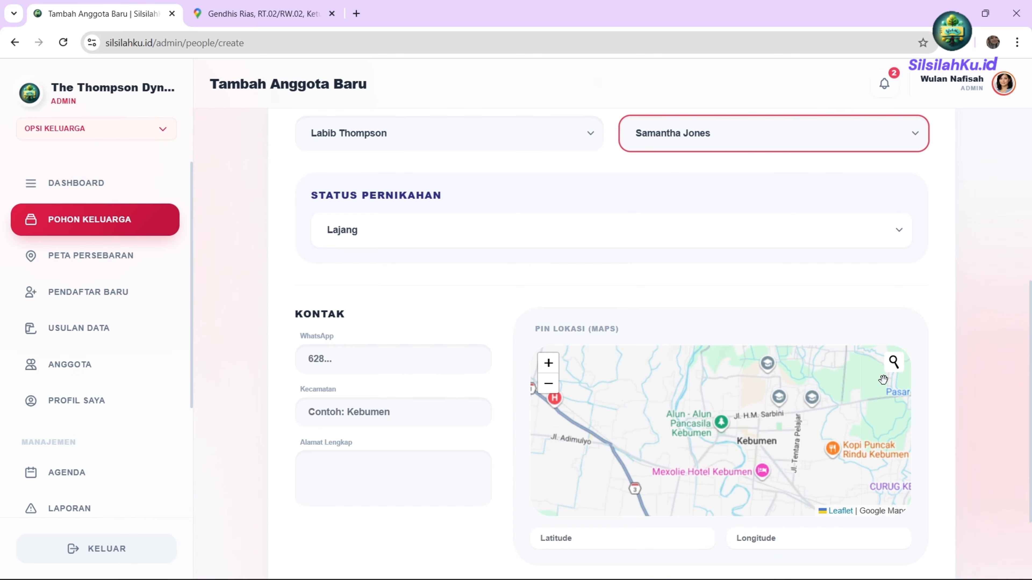
pyautogui.scroll(3, 740, 443)
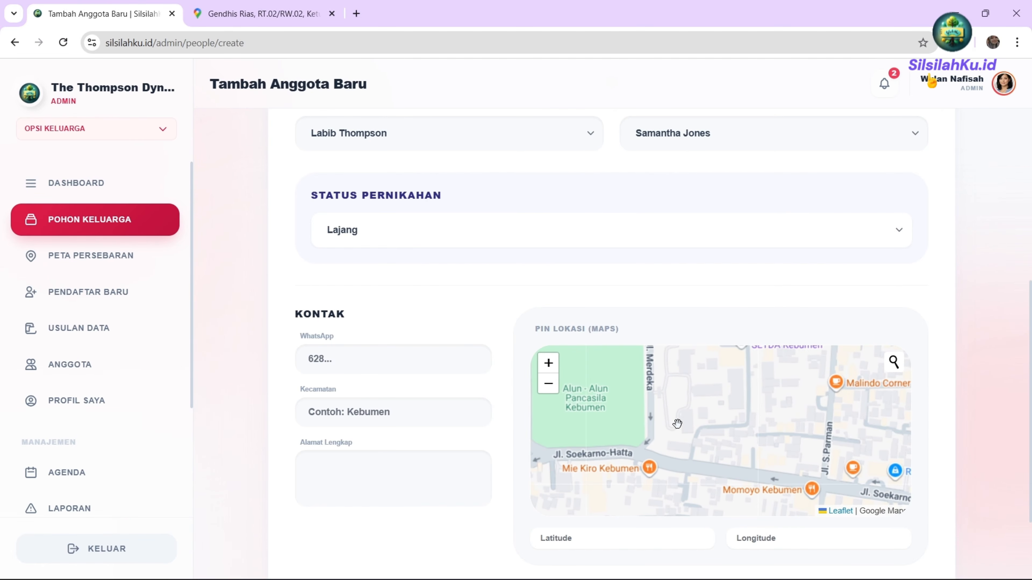
pyautogui.click(677, 424)
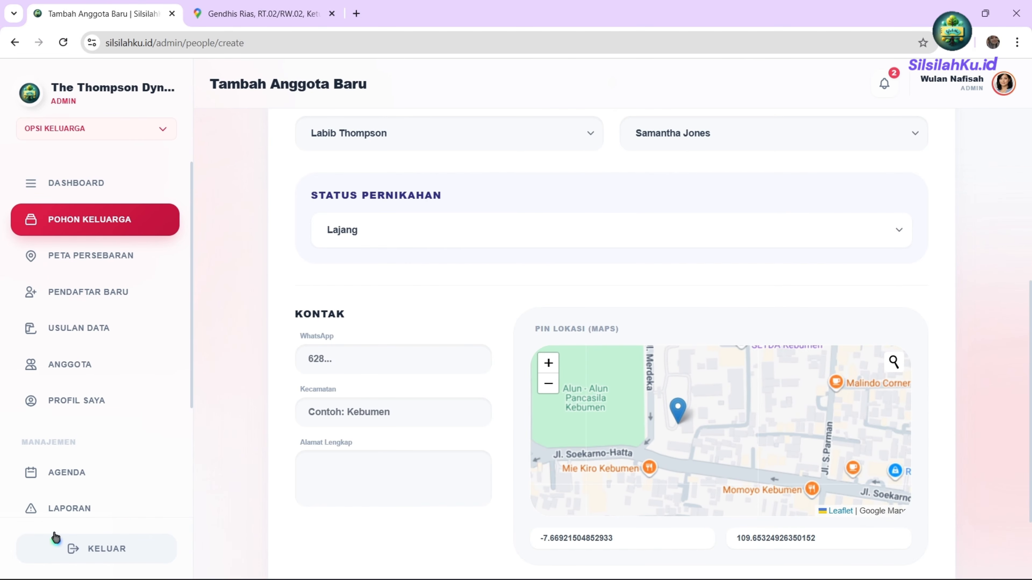
pyautogui.scroll(-3, 411, 431)
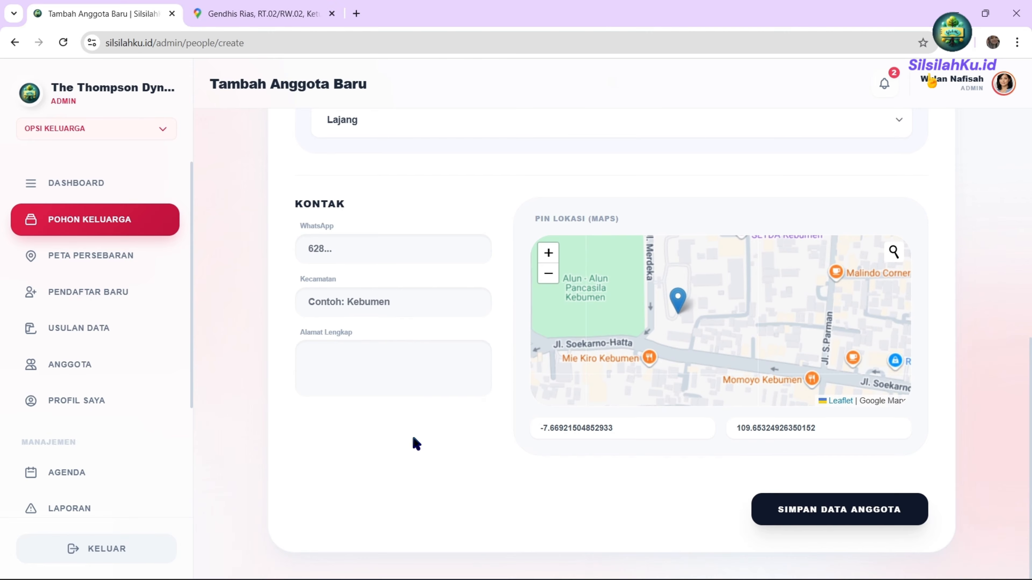
pyautogui.click(839, 513)
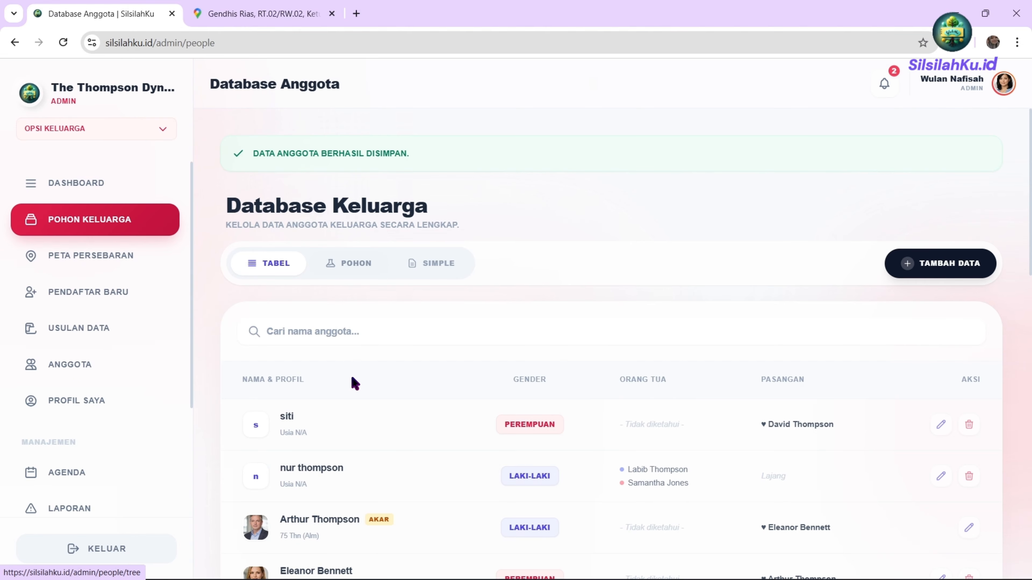
pyautogui.click(333, 264)
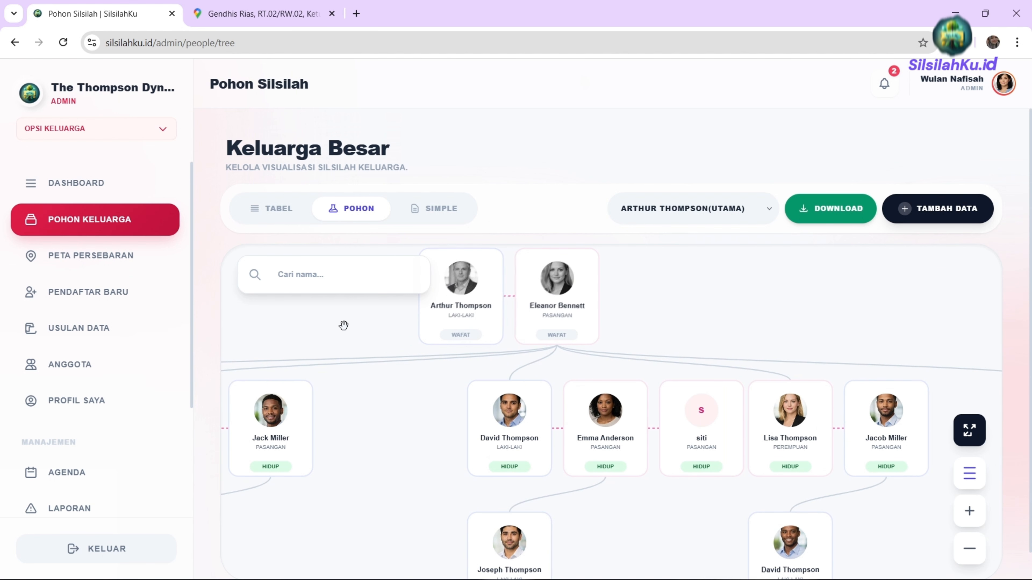
pyautogui.moveTo(337, 388); pyautogui.dragTo(610, 387)
pyautogui.scroll(3, 476, 490)
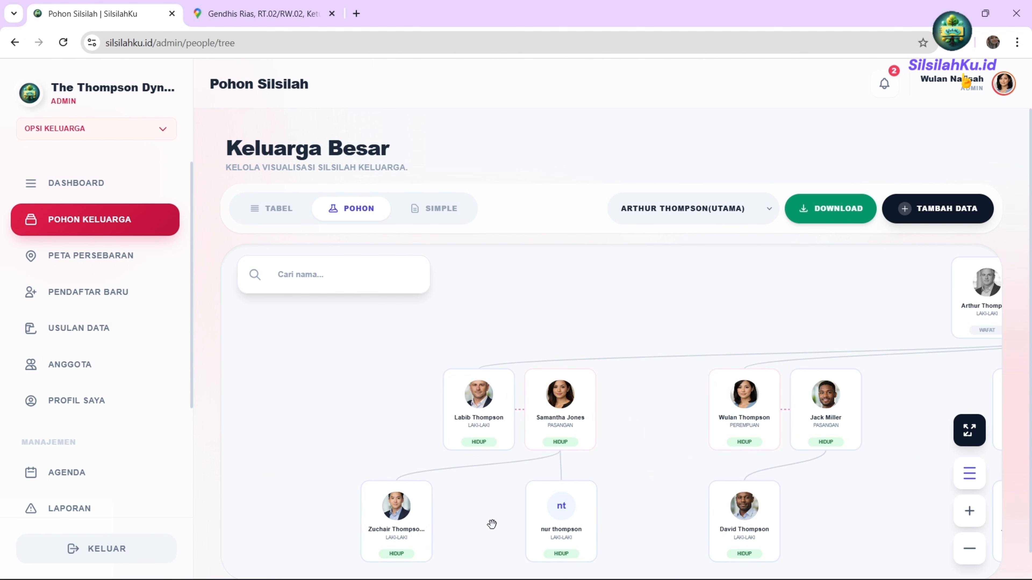
pyautogui.moveTo(492, 524); pyautogui.dragTo(440, 431)
pyautogui.scroll(3, 440, 430)
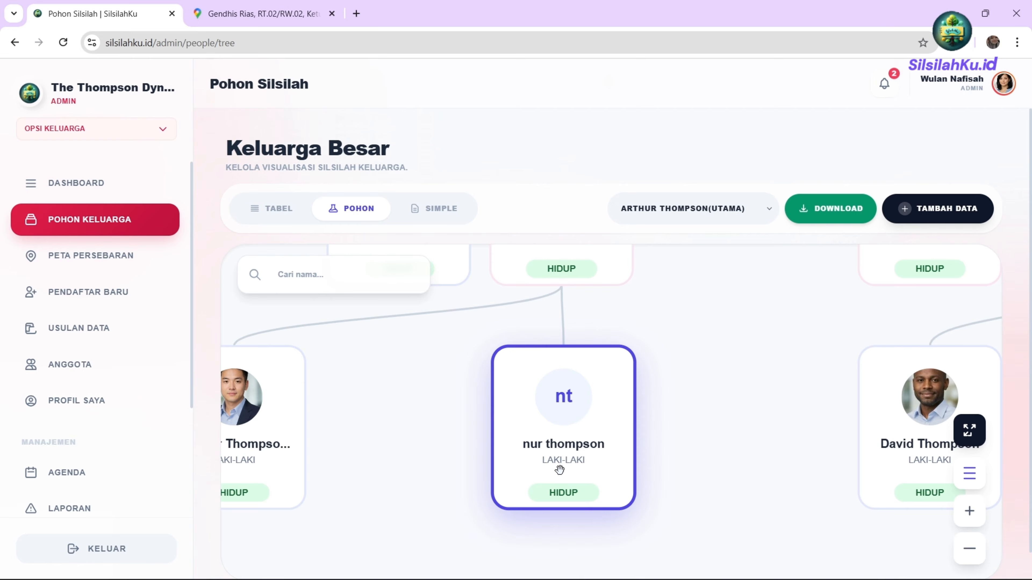
pyautogui.click(551, 446)
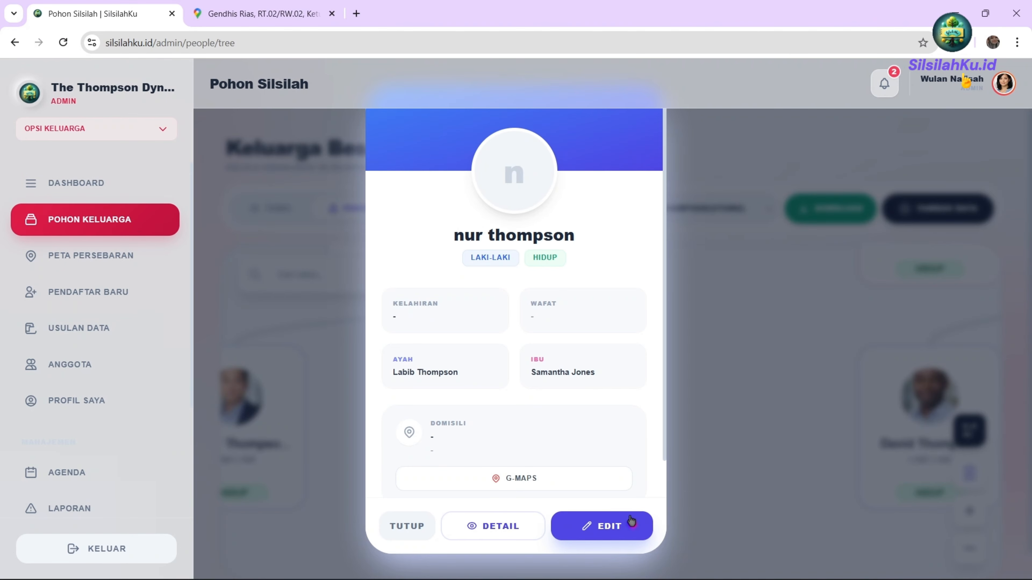
# Change nur's Jenis Kelamin to Perempuan, save, and open PETA PERSEBARAN.
pyautogui.click(589, 526)
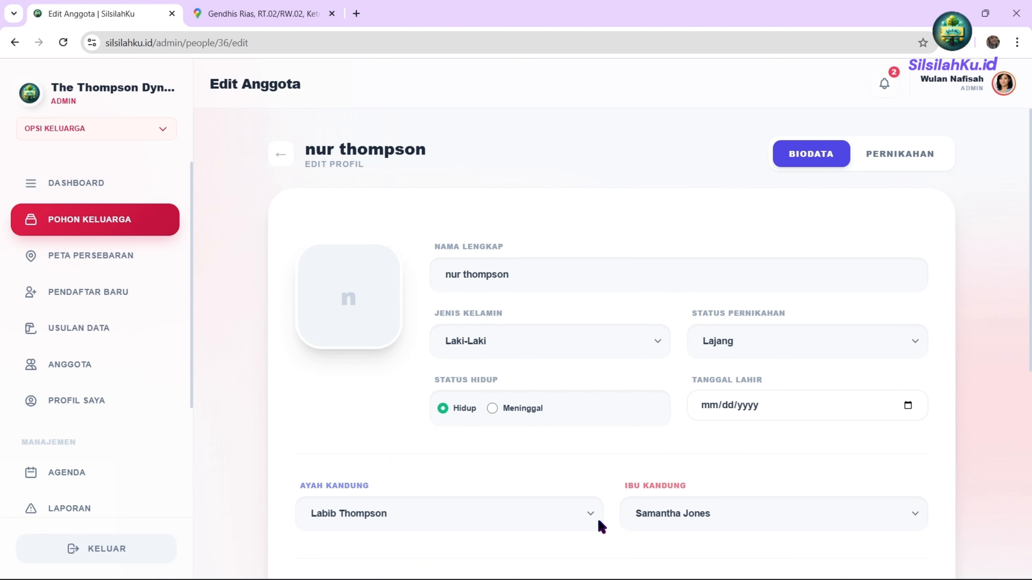
pyautogui.click(500, 343)
pyautogui.click(477, 385)
pyautogui.scroll(-5, 518, 286)
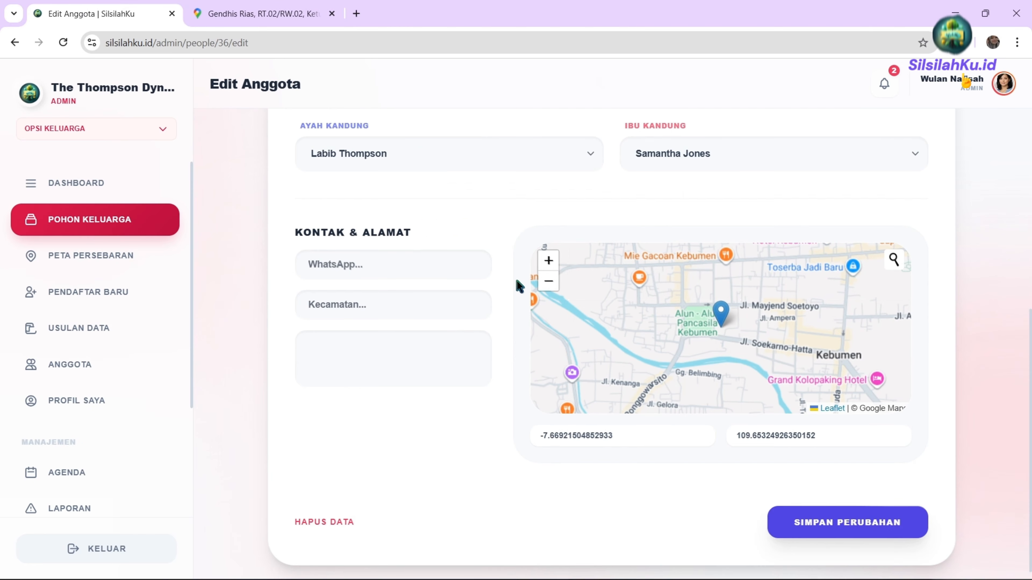
pyautogui.click(833, 508)
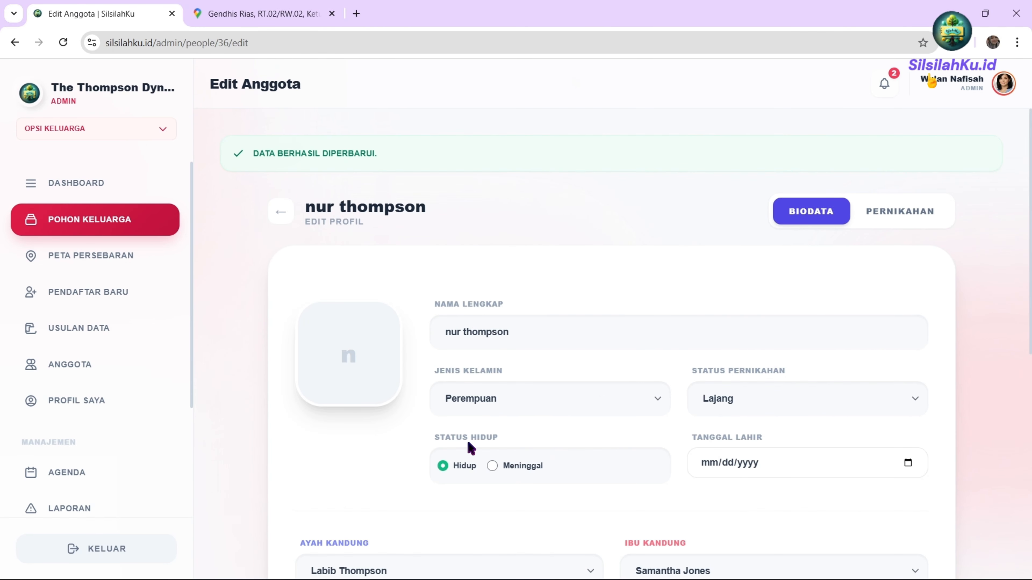
pyautogui.click(122, 255)
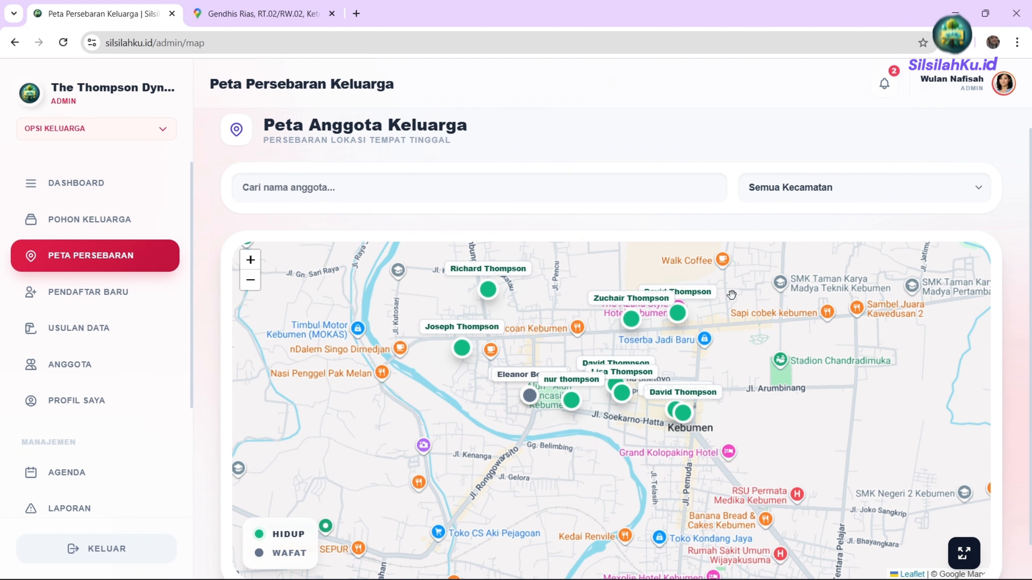
pyautogui.click(685, 414)
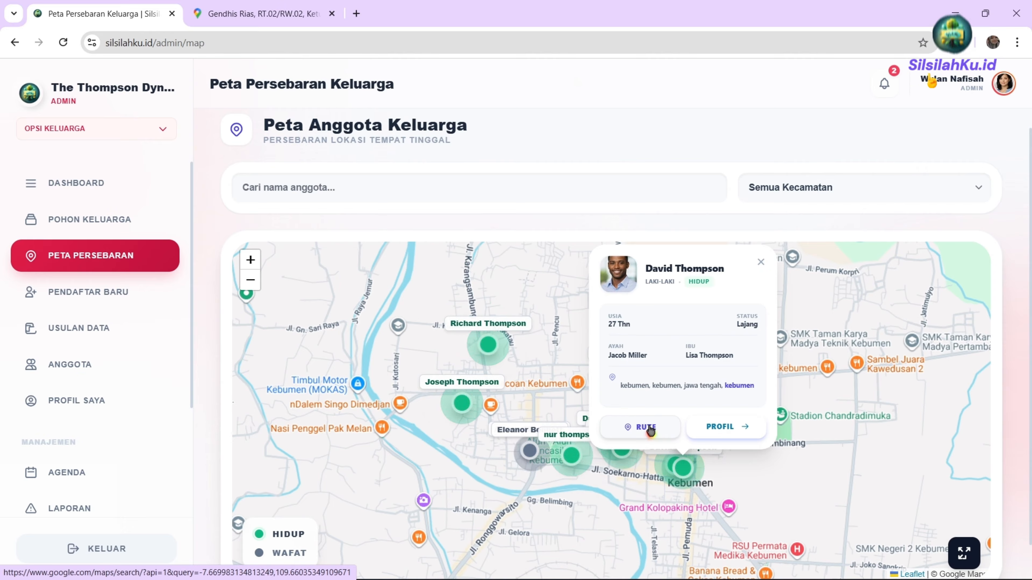
pyautogui.click(265, 14)
pyautogui.click(122, 14)
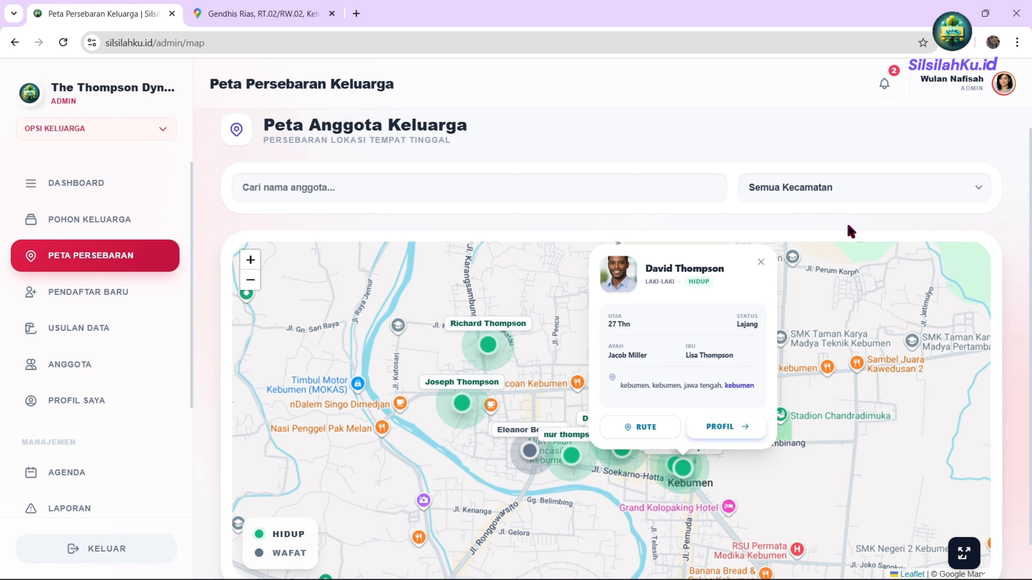
pyautogui.click(823, 189)
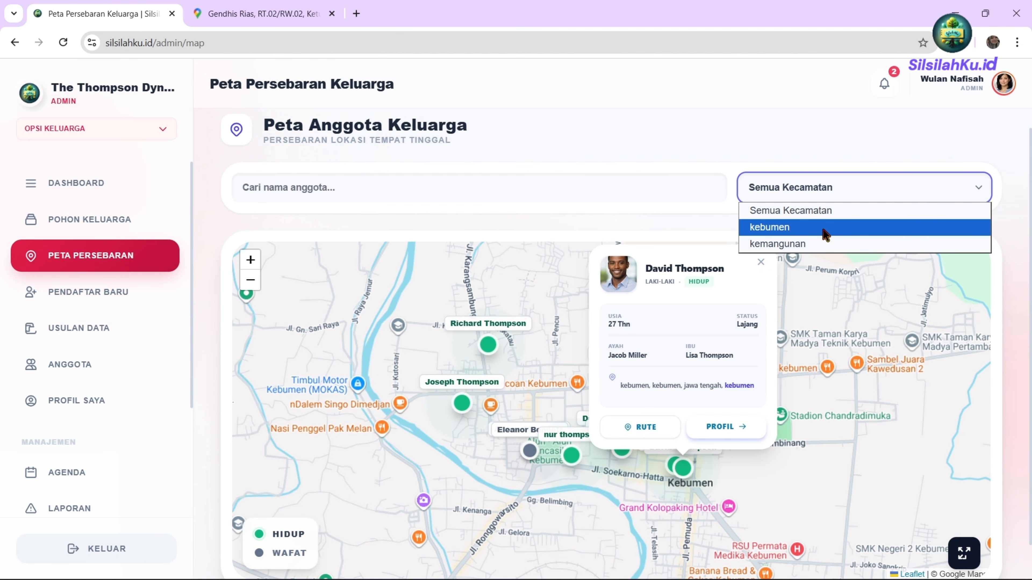
# Filter the map by kemangunan, then kebumen, then back to Semua Kecamatan.
pyautogui.click(808, 244)
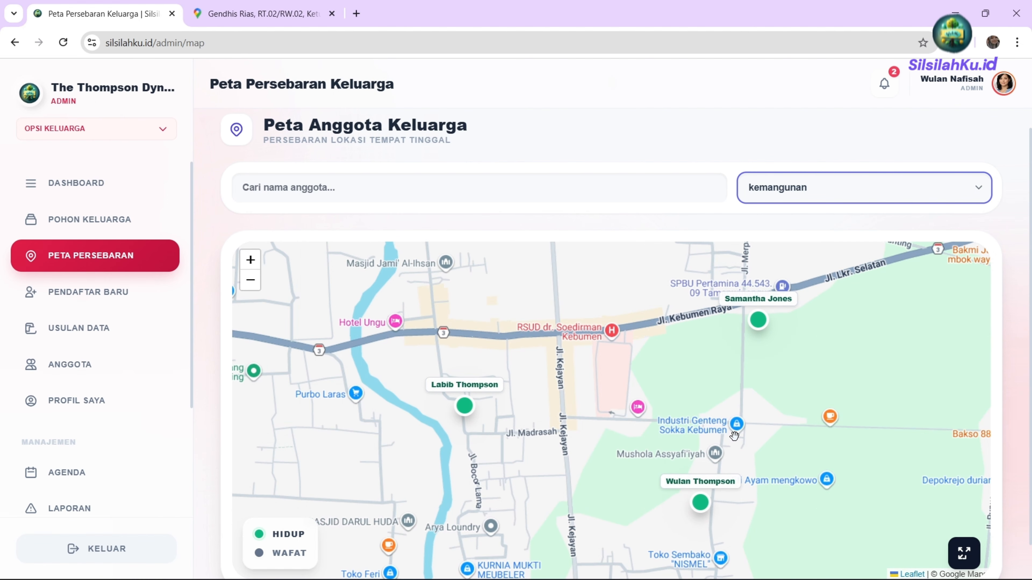
pyautogui.scroll(-4, 459, 377)
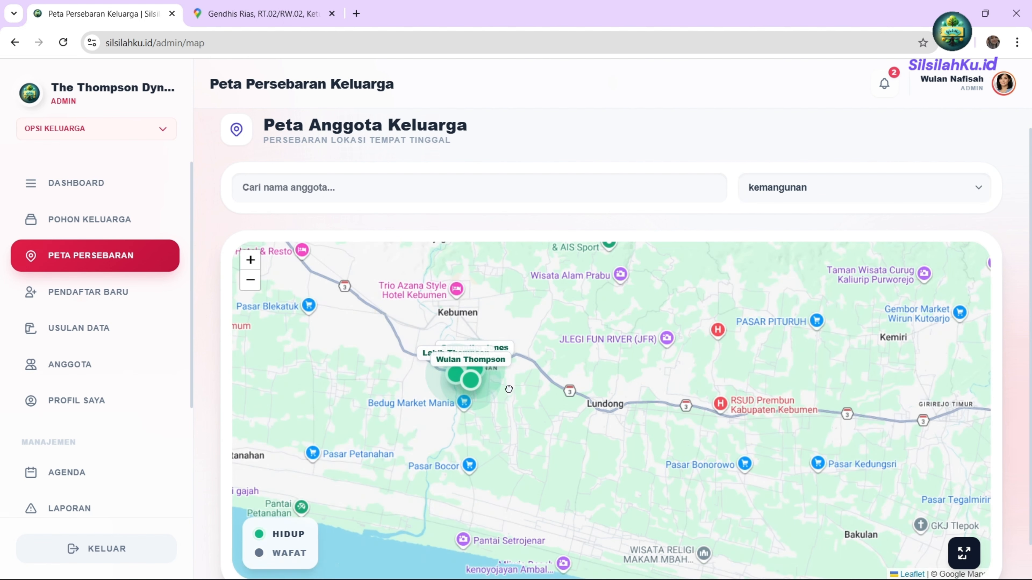
pyautogui.moveTo(492, 356); pyautogui.dragTo(655, 483)
pyautogui.scroll(3, 656, 483)
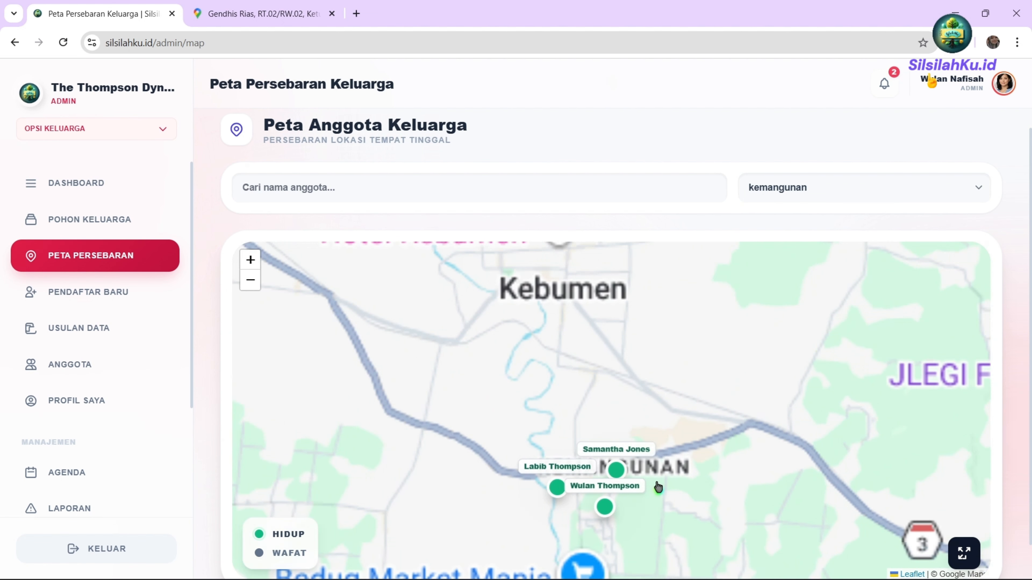
pyautogui.click(788, 198)
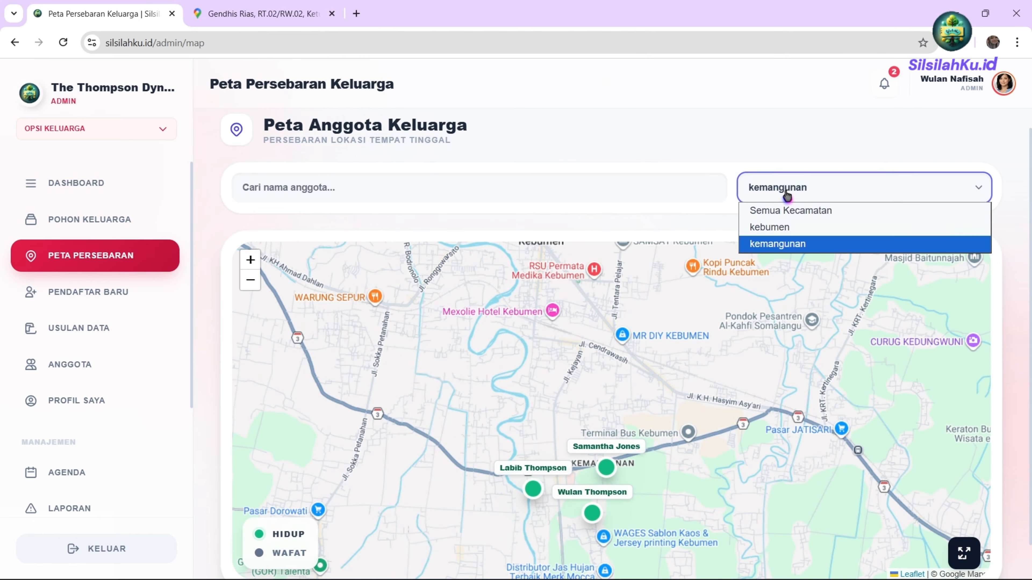
pyautogui.click(812, 234)
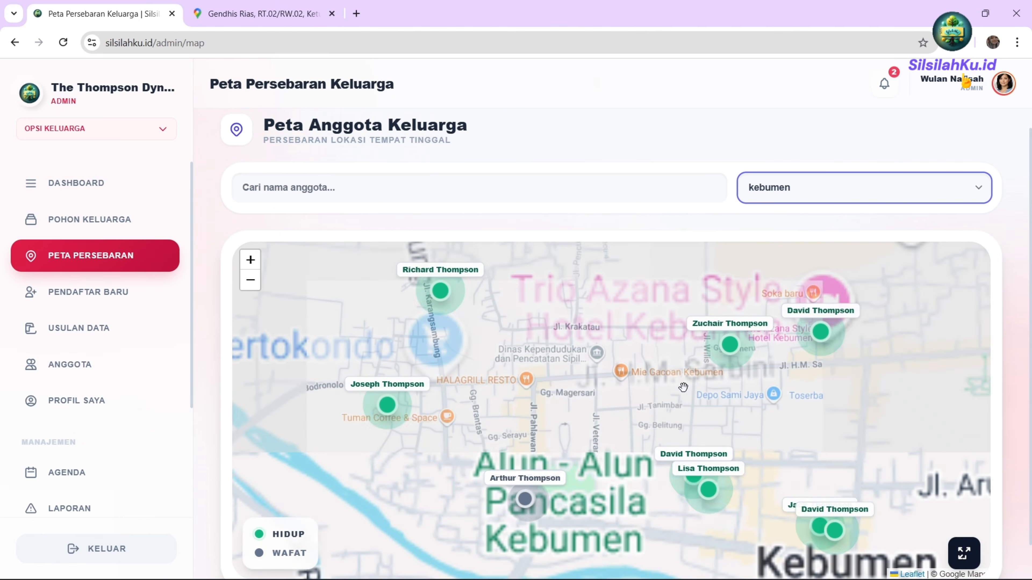
pyautogui.scroll(-4, 658, 451)
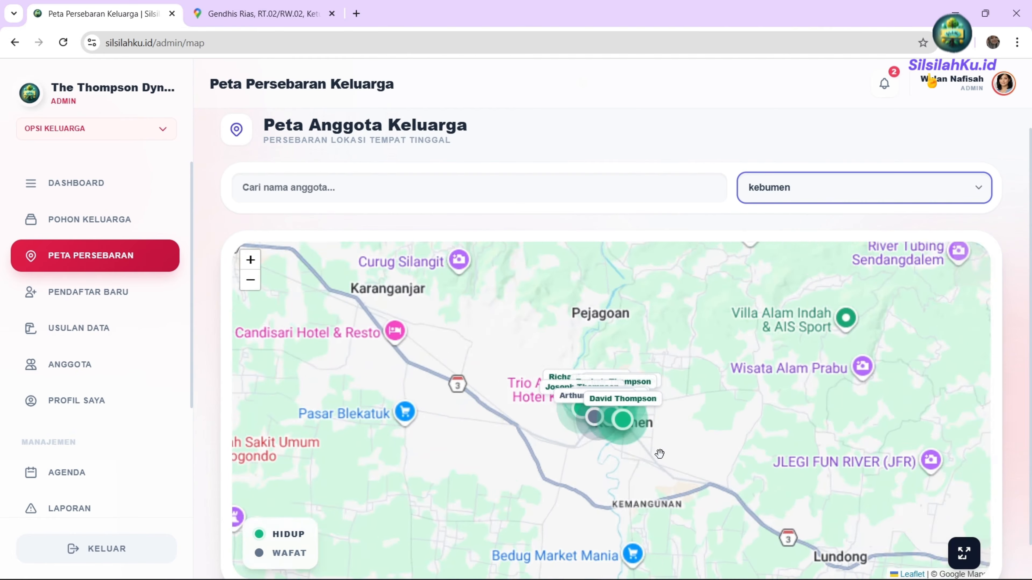
pyautogui.scroll(1, 639, 436)
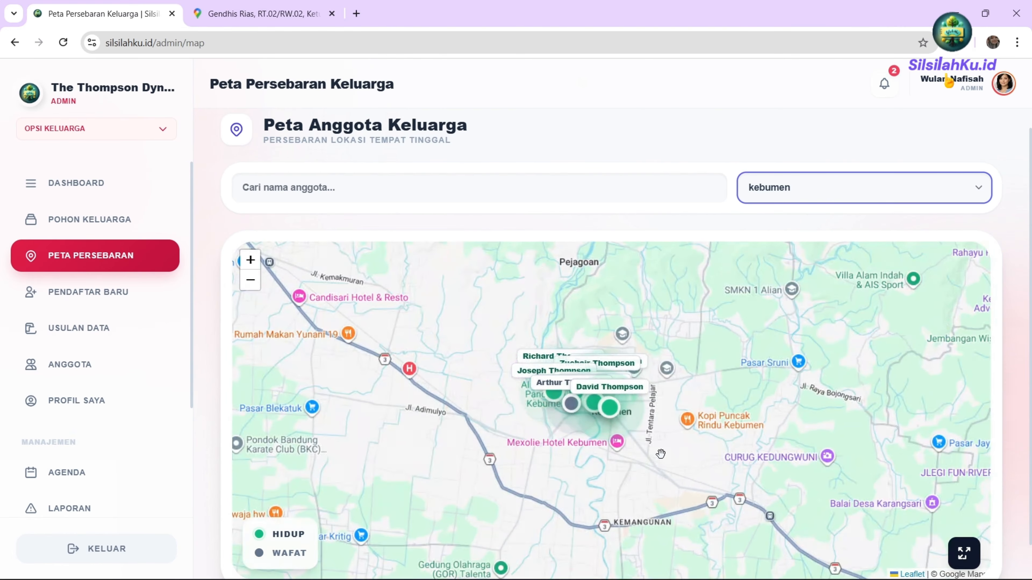
pyautogui.click(821, 187)
pyautogui.click(801, 216)
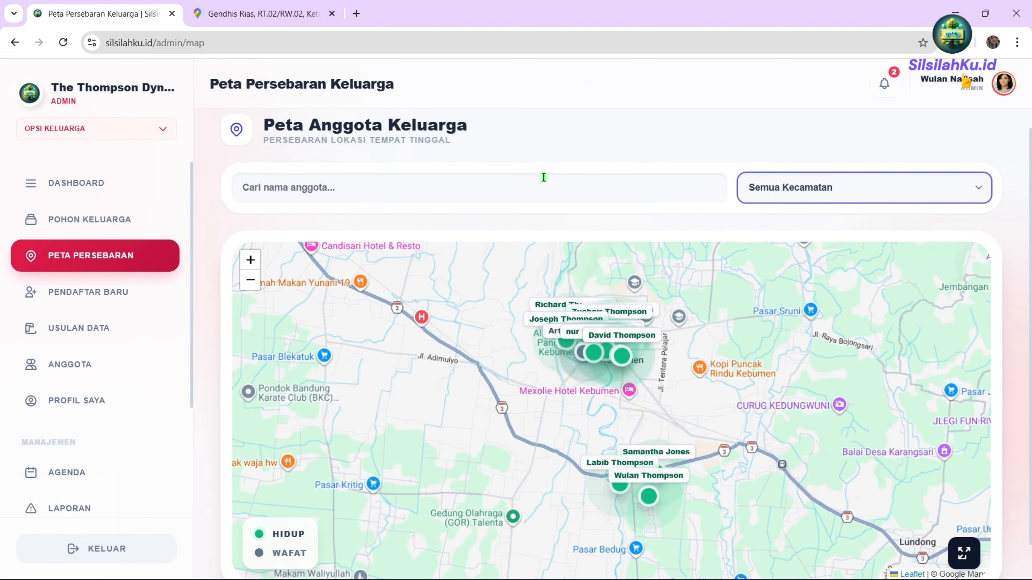
# Search 'labib', open and close its profile popup, then clear the search.
pyautogui.click(514, 185)
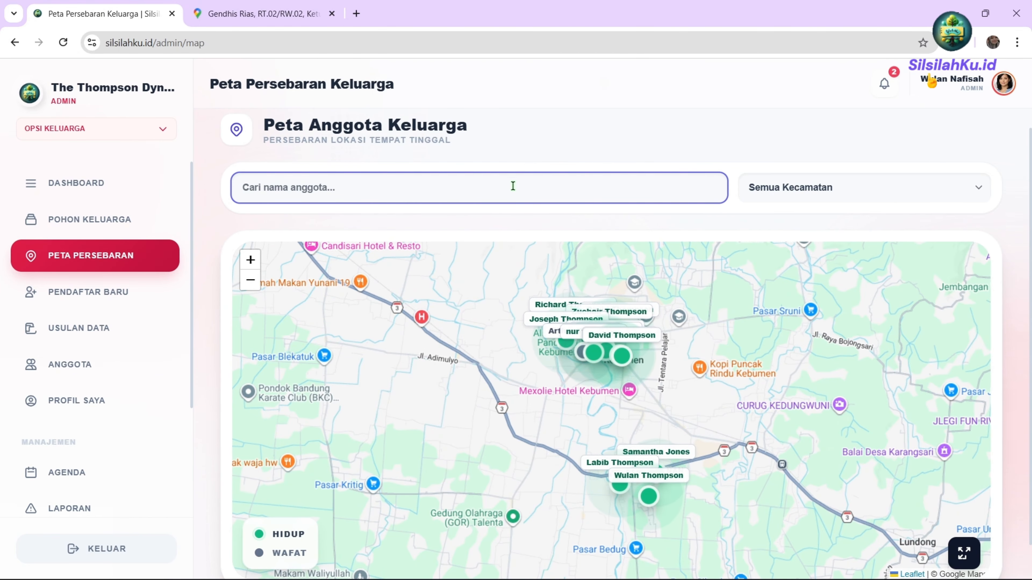
pyautogui.write('labib')
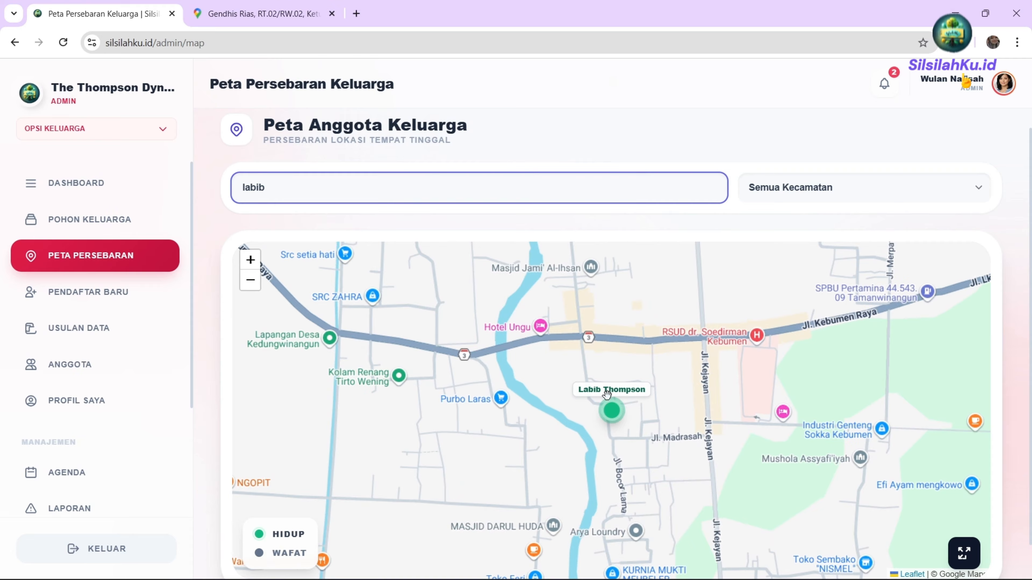
pyautogui.click(610, 407)
pyautogui.click(669, 259)
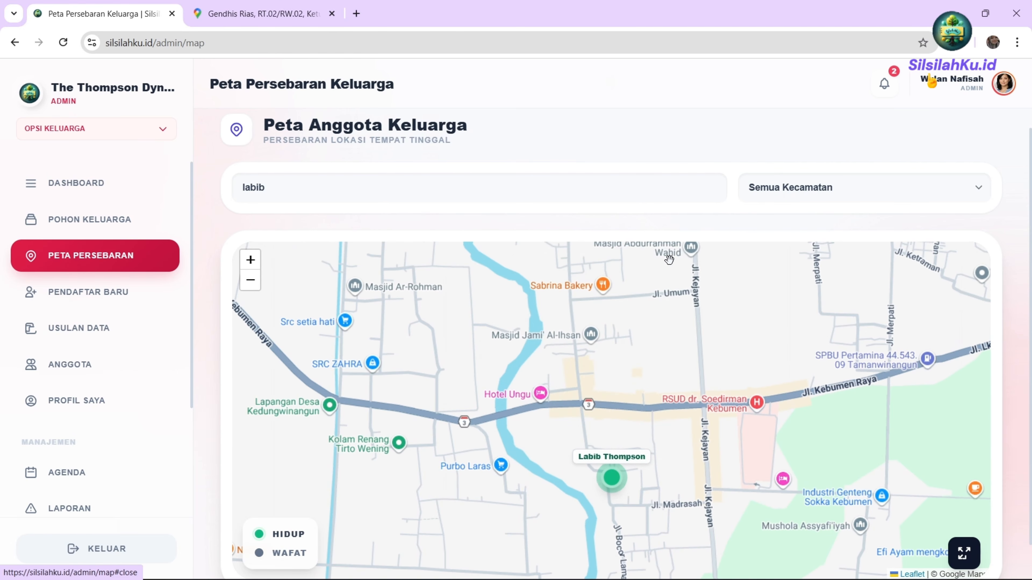
pyautogui.scroll(-2, 632, 373)
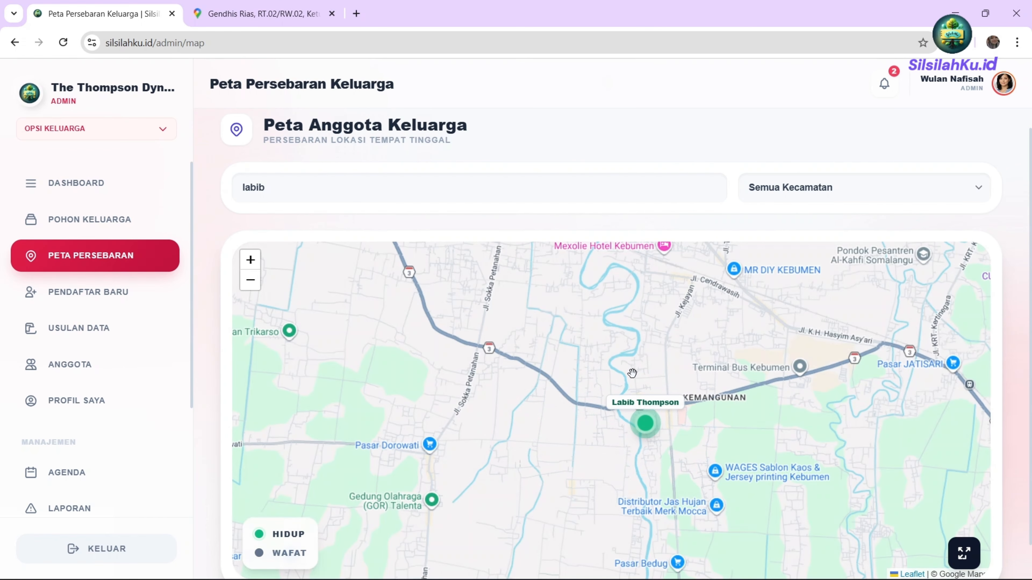
pyautogui.scroll(-1, 632, 372)
pyautogui.click(815, 186)
pyautogui.click(724, 200)
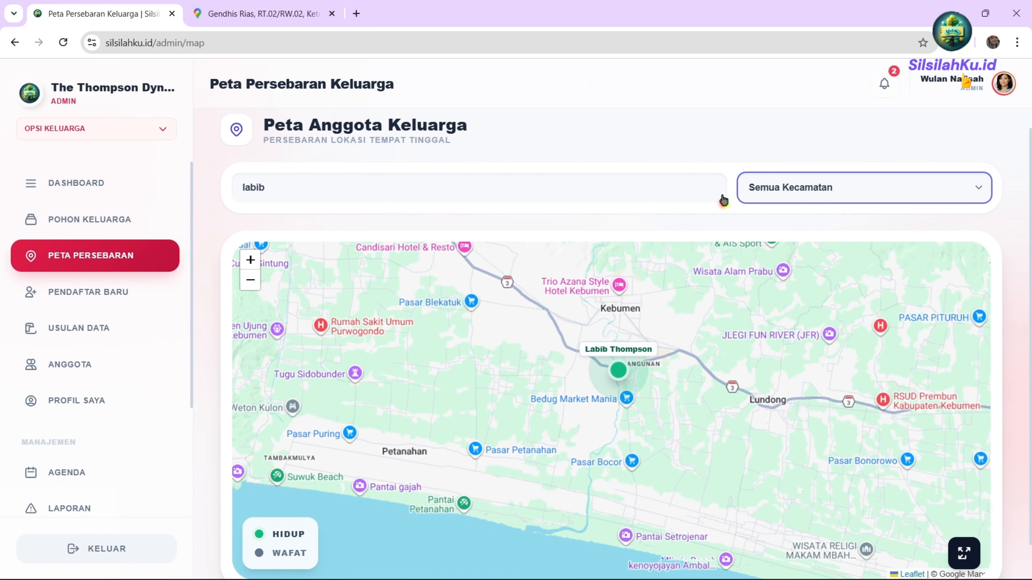
pyautogui.click(486, 185)
pyautogui.hotkey('ctrl', 'a')
pyautogui.press('BackSpace')
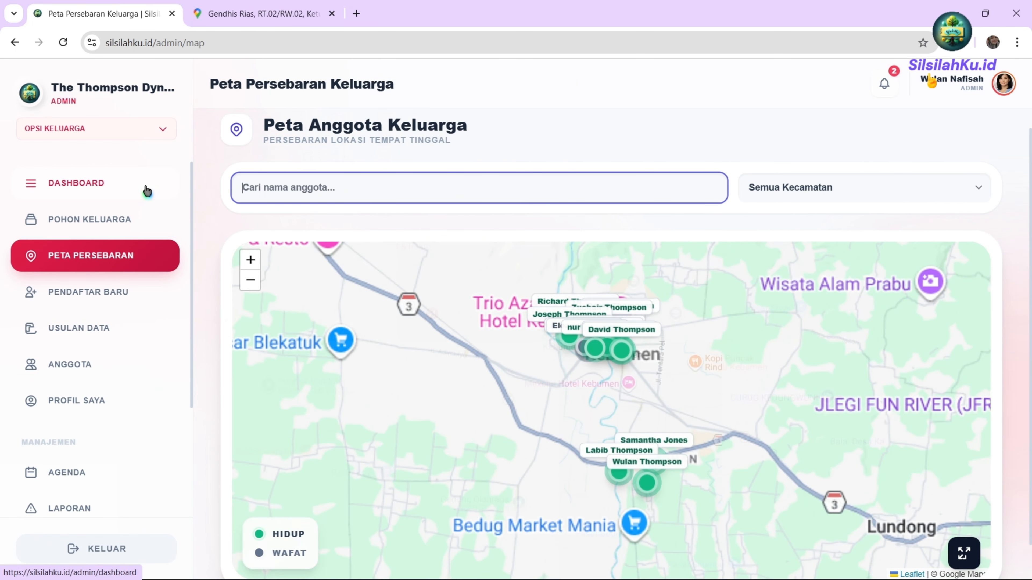
pyautogui.click(774, 191)
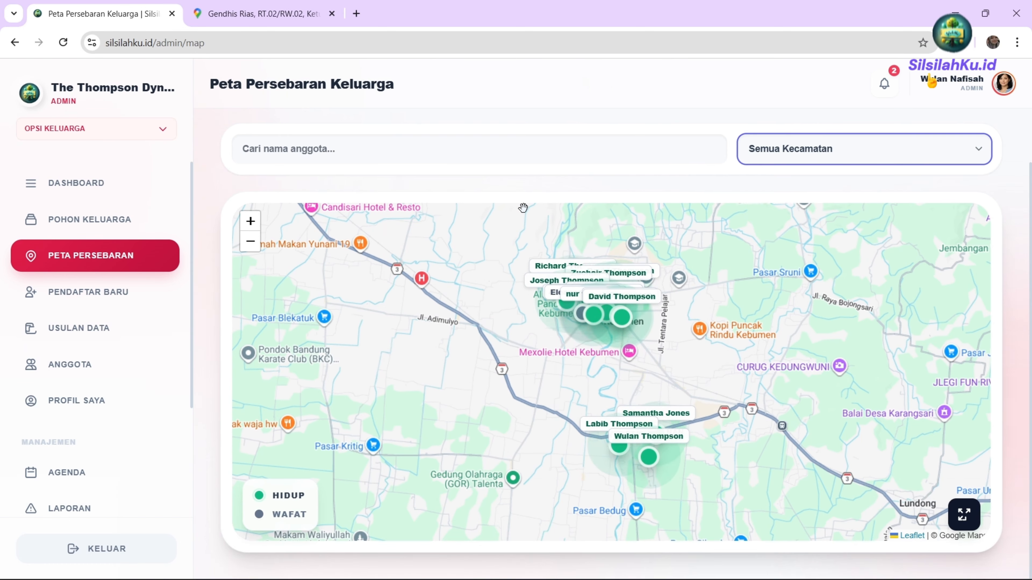
pyautogui.click(964, 515)
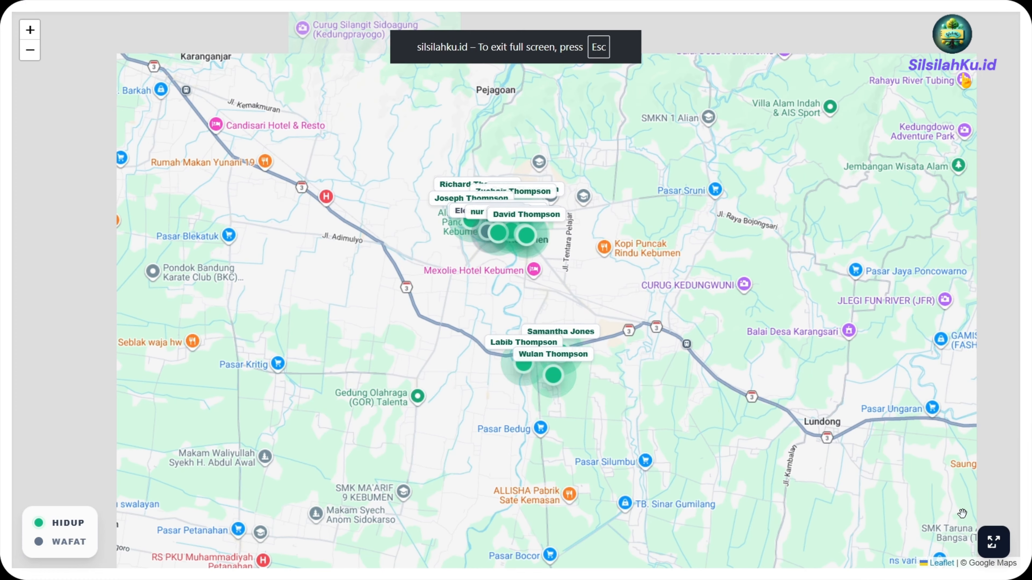
pyautogui.click(993, 542)
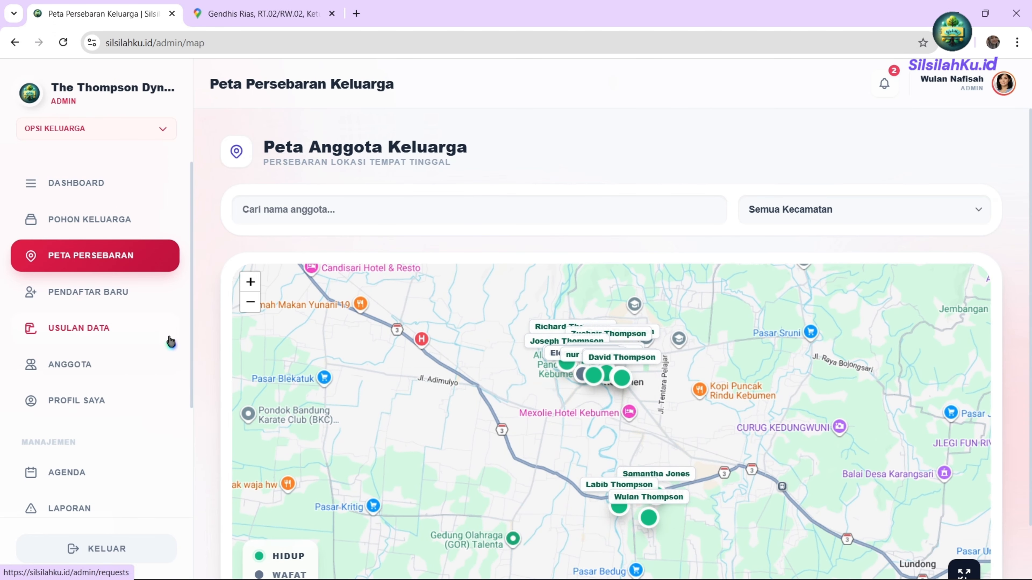
# Check the new registrations and data proposals queues, then return to the Keluarga Besar family tree.
pyautogui.click(92, 301)
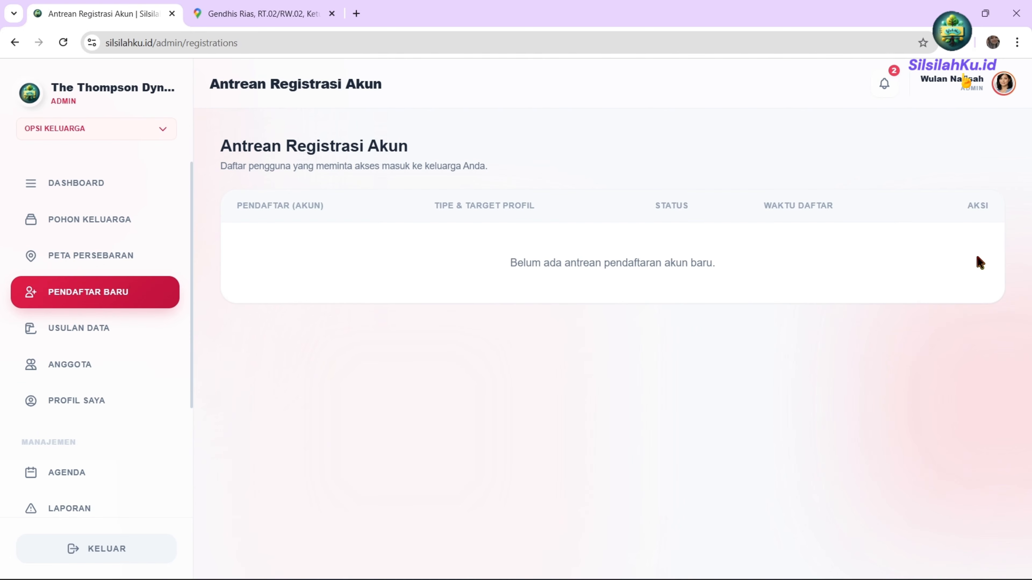
pyautogui.click(72, 329)
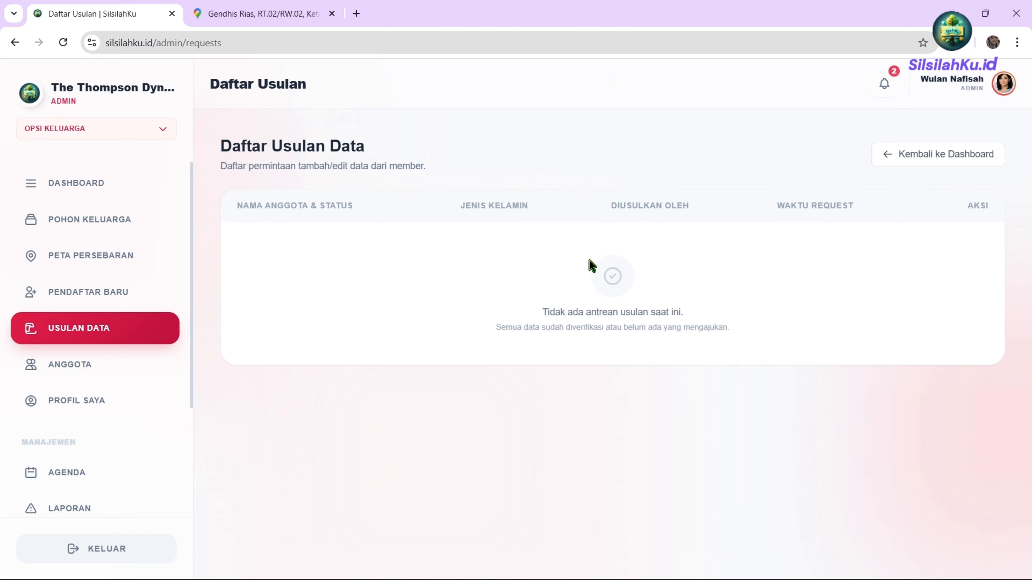
pyautogui.click(87, 225)
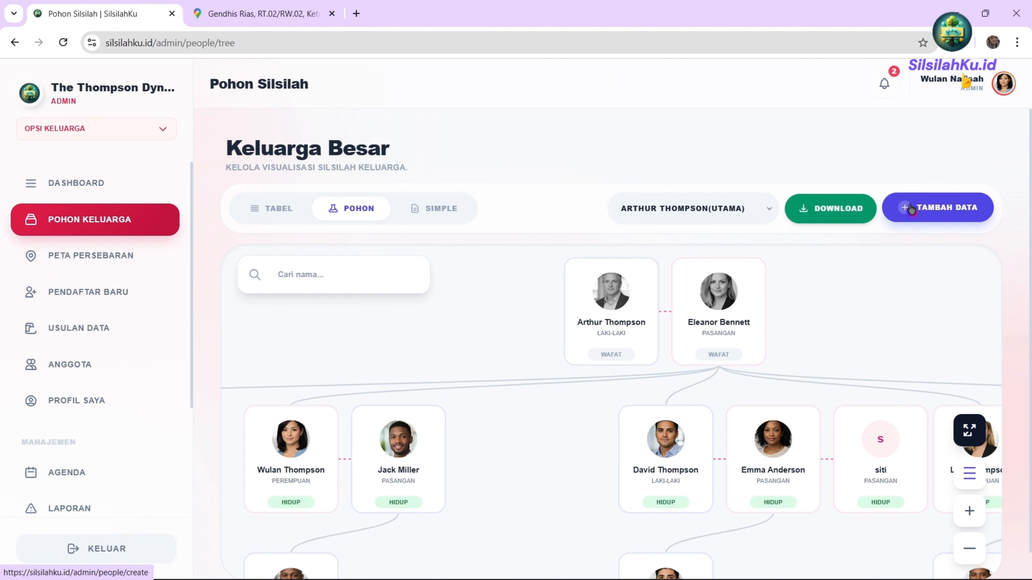
# Pan the family tree to reveal other branches, then recheck the data proposals list.
pyautogui.moveTo(645, 469); pyautogui.dragTo(580, 357)
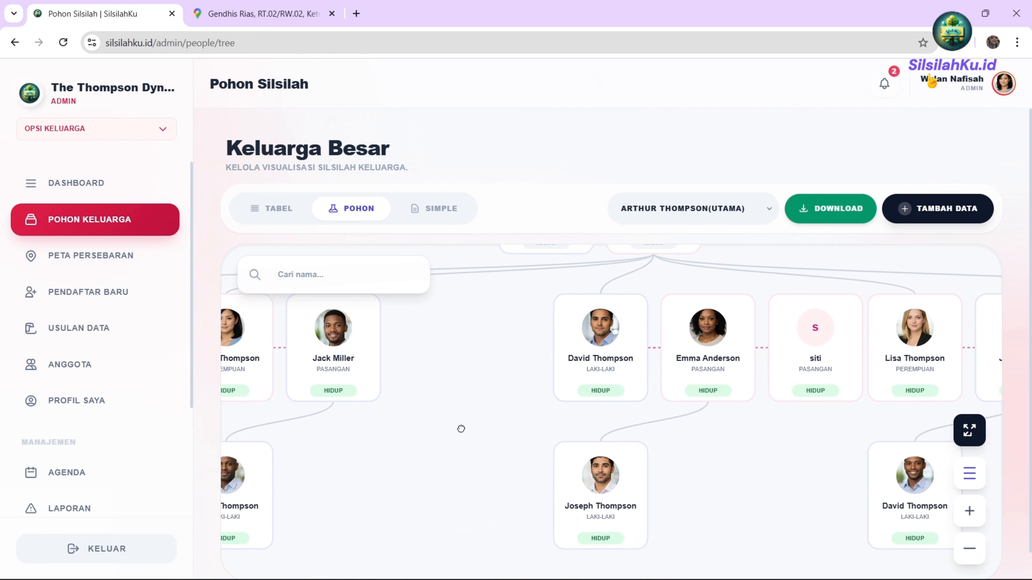
pyautogui.moveTo(460, 429); pyautogui.dragTo(889, 406)
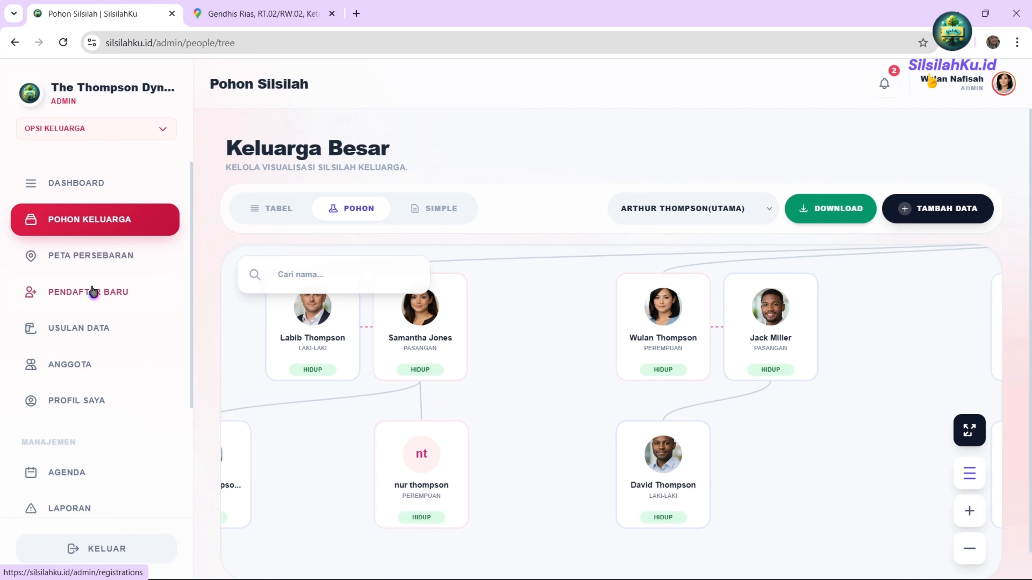
pyautogui.click(93, 328)
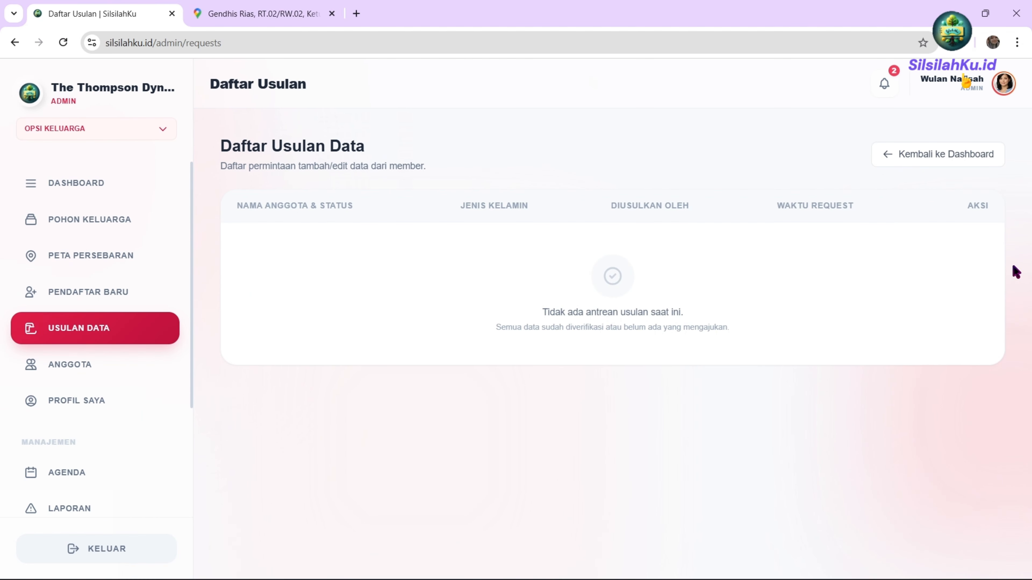
# Open the member accounts list and review its role and status filters, keeping all statuses.
pyautogui.click(53, 376)
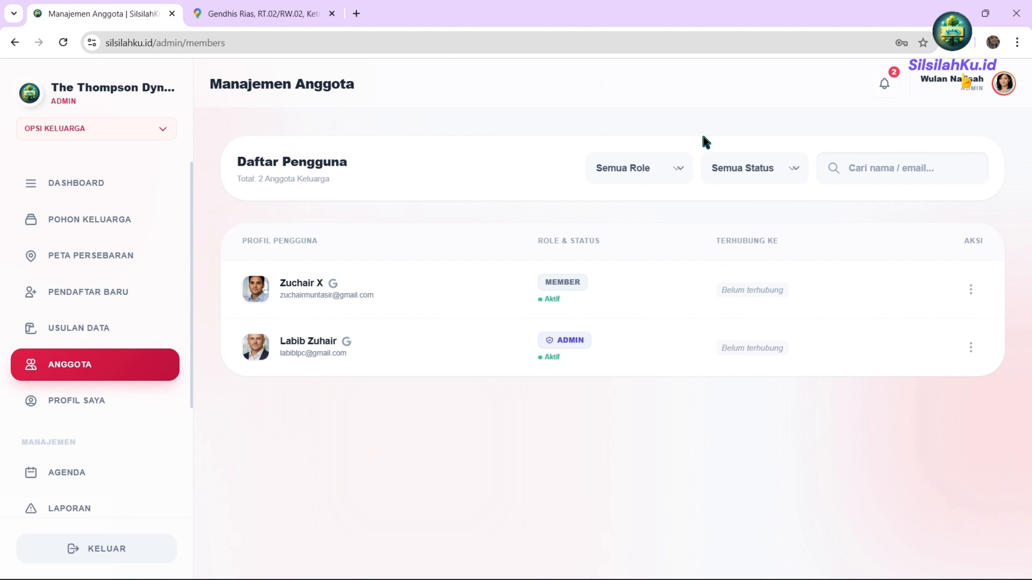
pyautogui.click(629, 167)
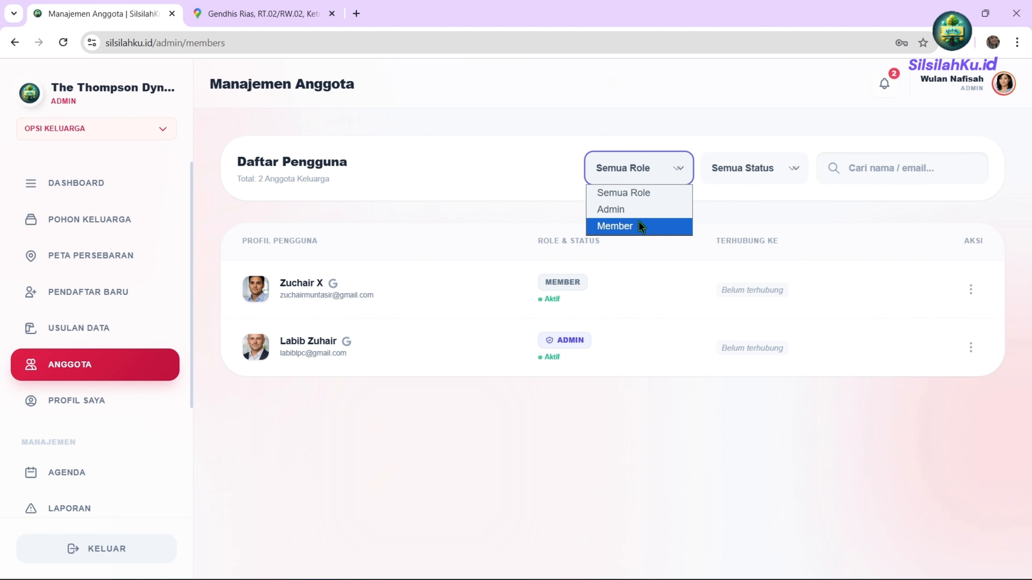
pyautogui.click(727, 168)
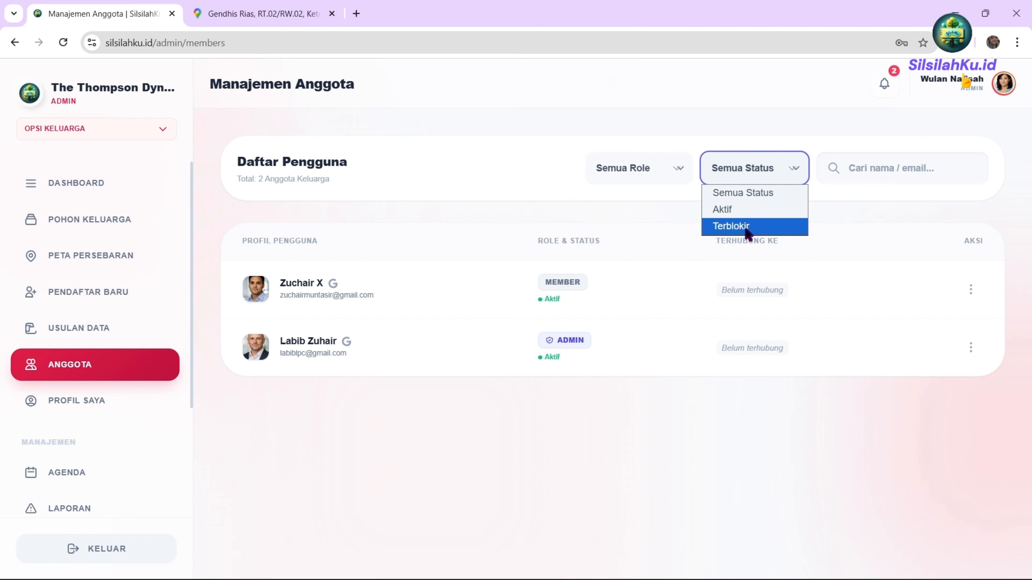
pyautogui.click(766, 174)
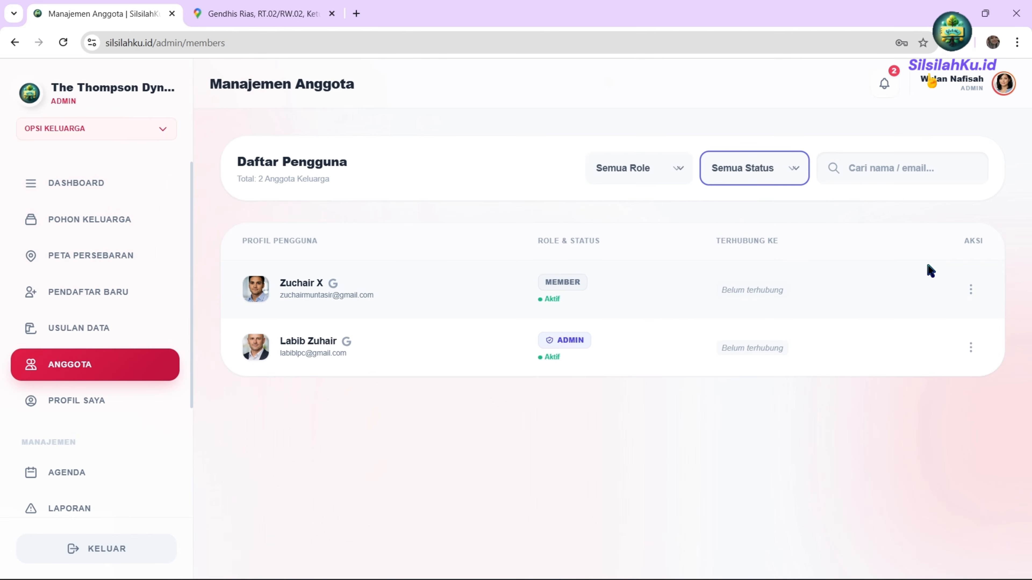
# Open the first member's action menu and close it without changes.
pyautogui.click(977, 290)
pyautogui.scroll(-1, 873, 321)
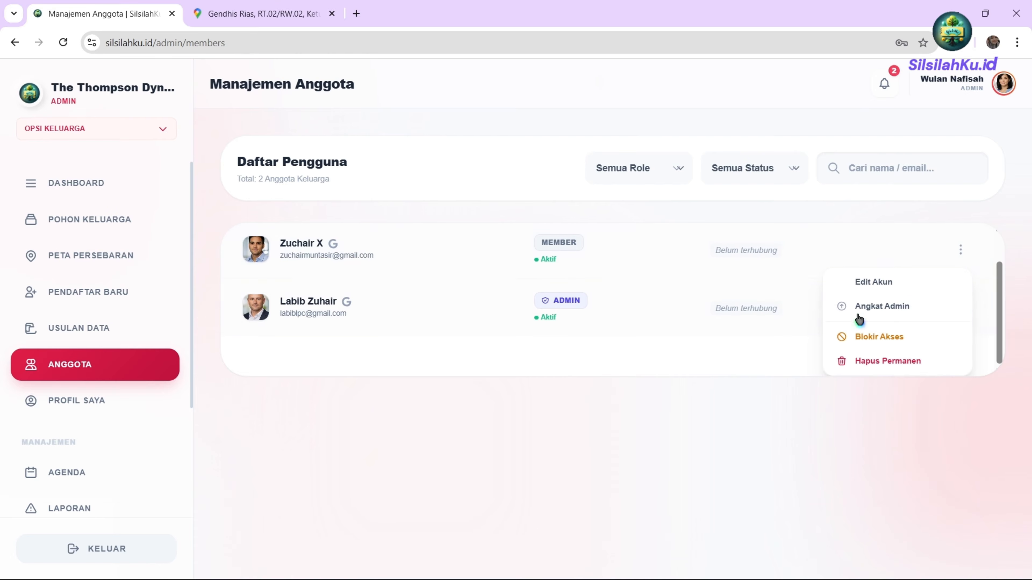
pyautogui.click(876, 283)
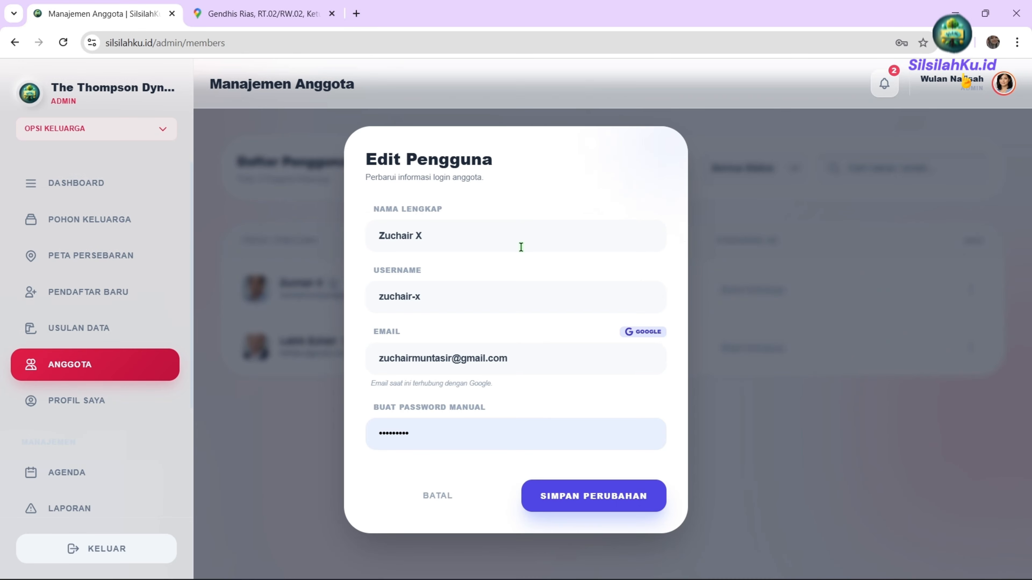
pyautogui.click(946, 307)
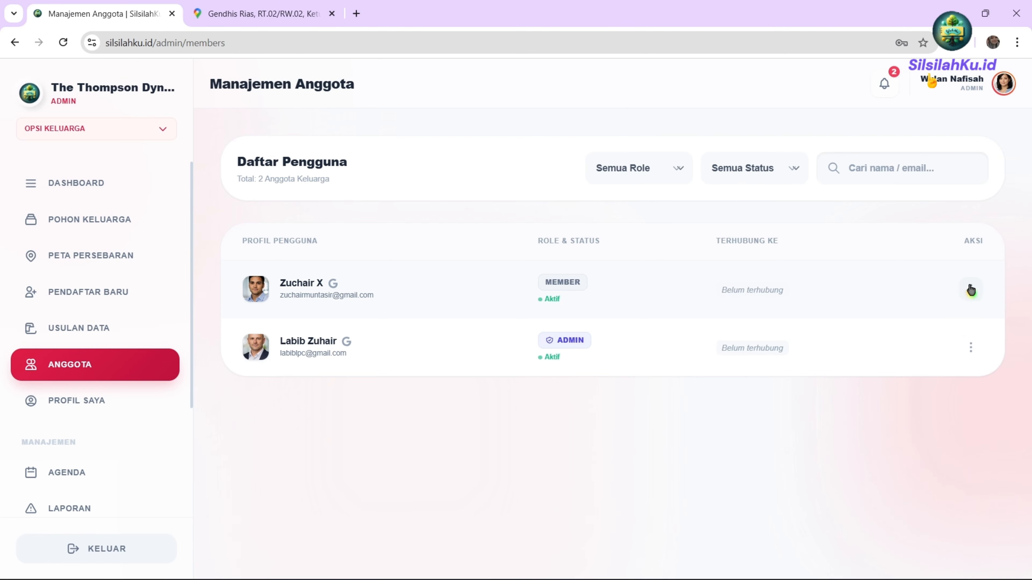
pyautogui.click(962, 290)
pyautogui.scroll(-1, 871, 345)
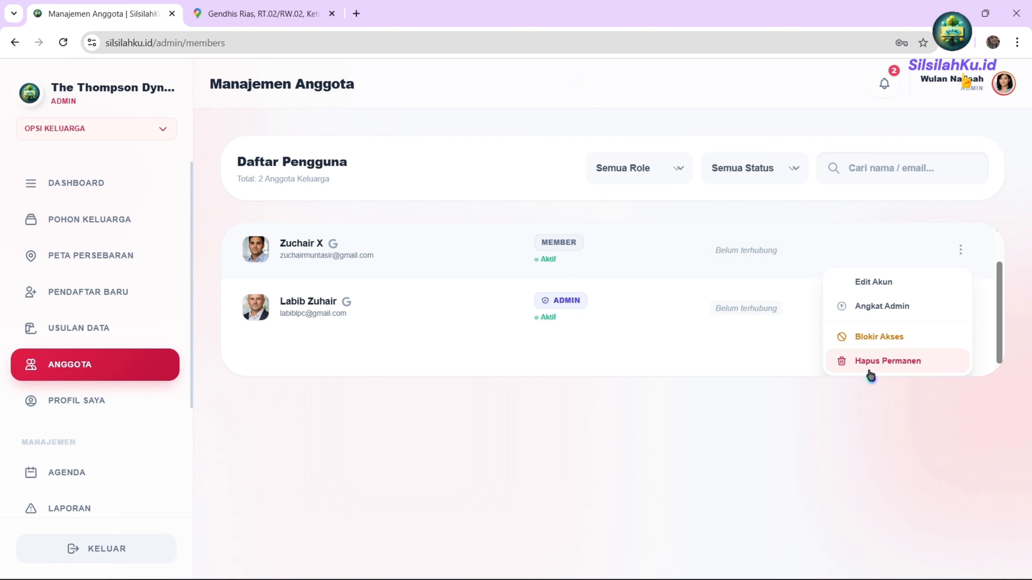
pyautogui.click(877, 378)
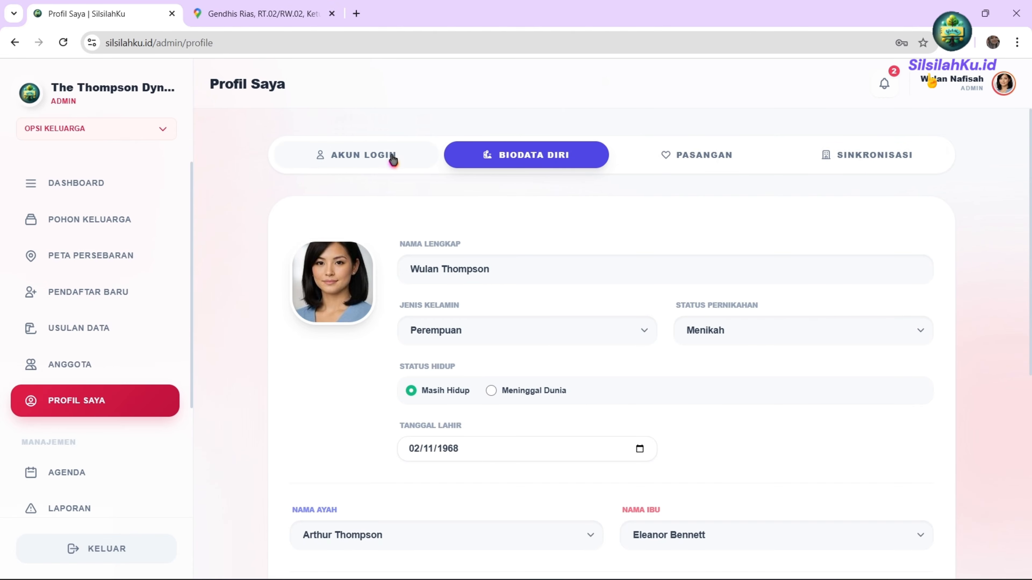
# Show the profile's login account details and inspect the username and Google-synced email fields.
pyautogui.click(376, 158)
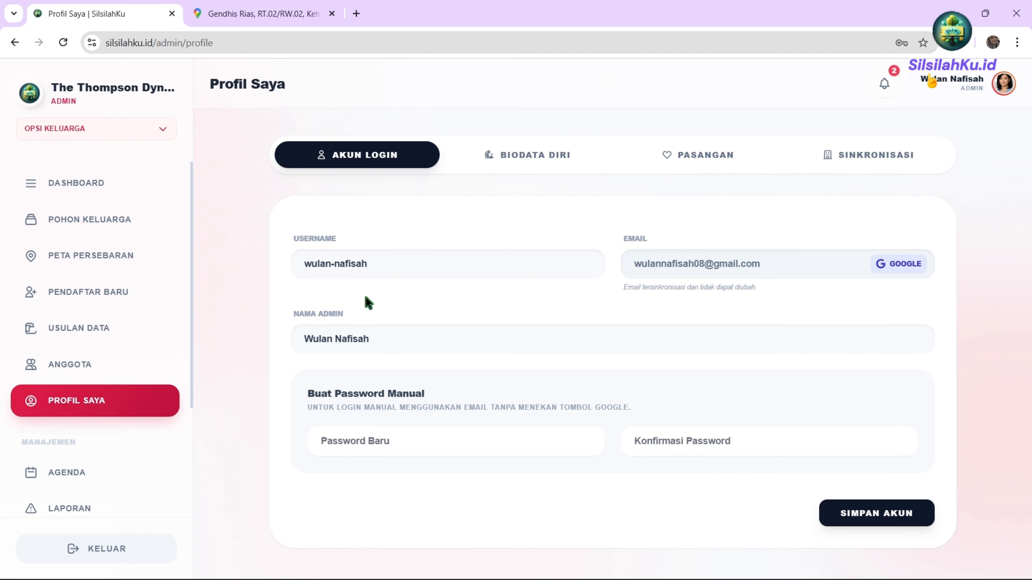
pyautogui.click(413, 270)
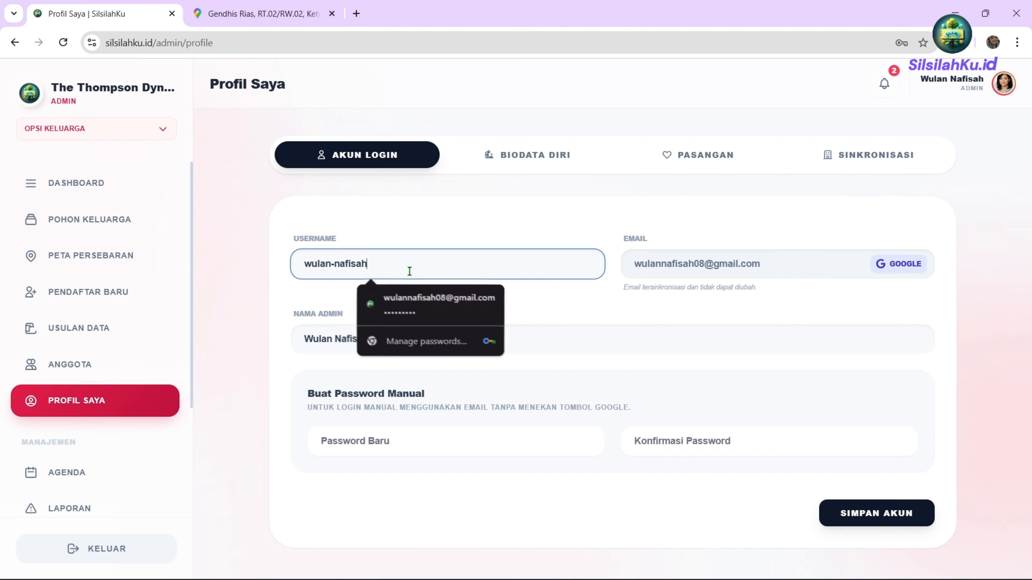
pyautogui.click(762, 275)
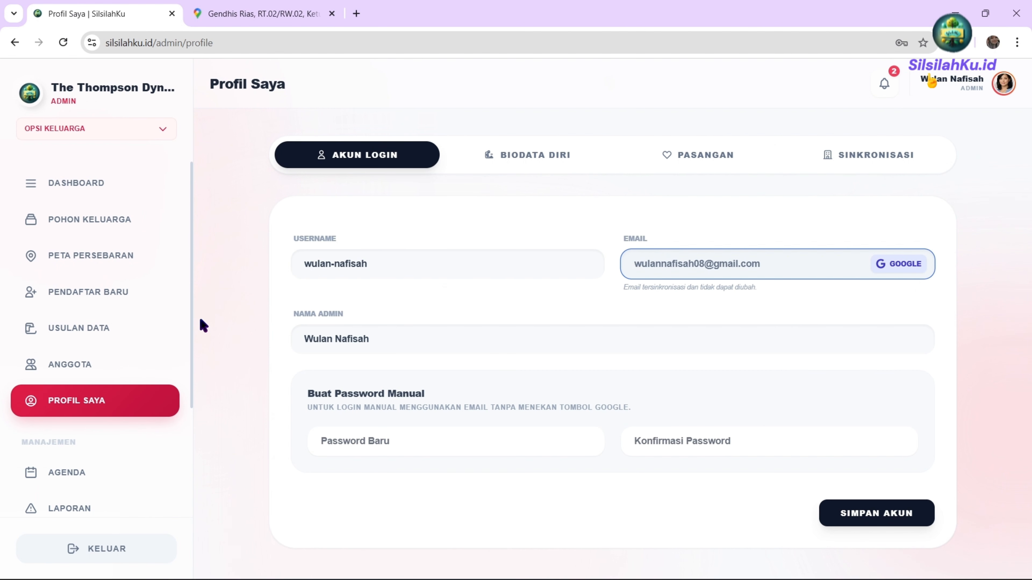
# Open the first member's Edit Akun form from the member management list.
pyautogui.click(78, 365)
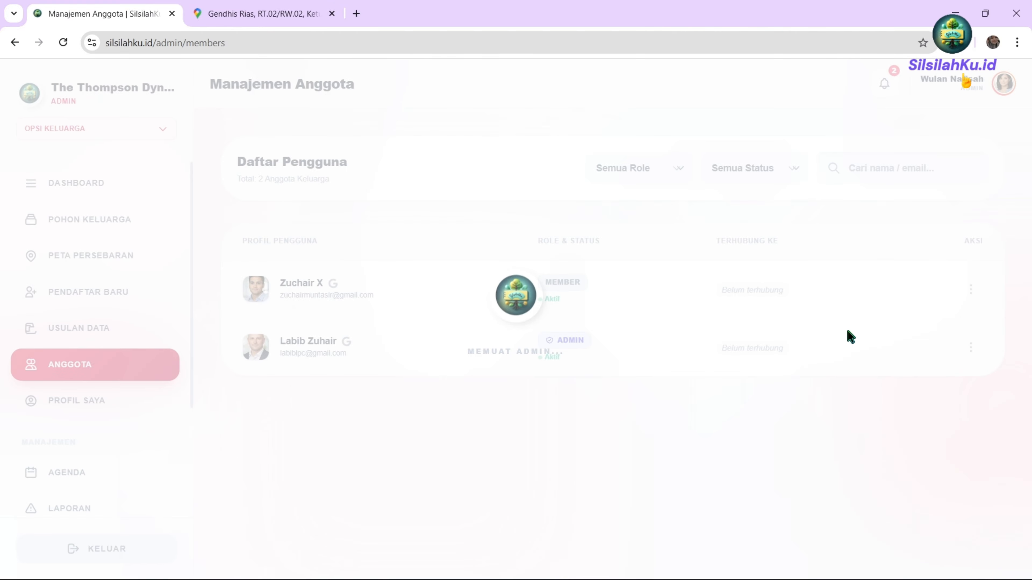
pyautogui.click(970, 289)
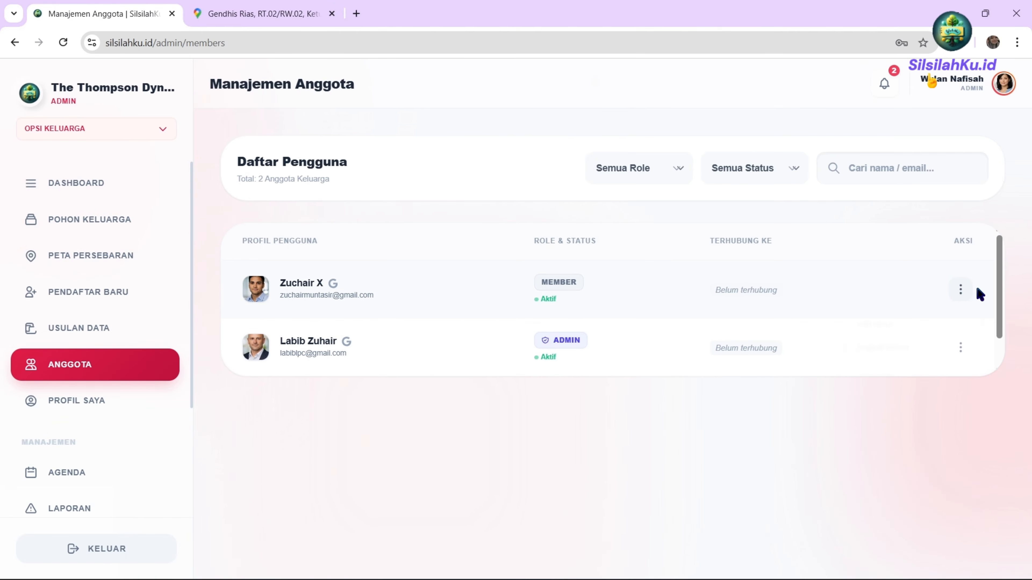
pyautogui.scroll(-1, 894, 346)
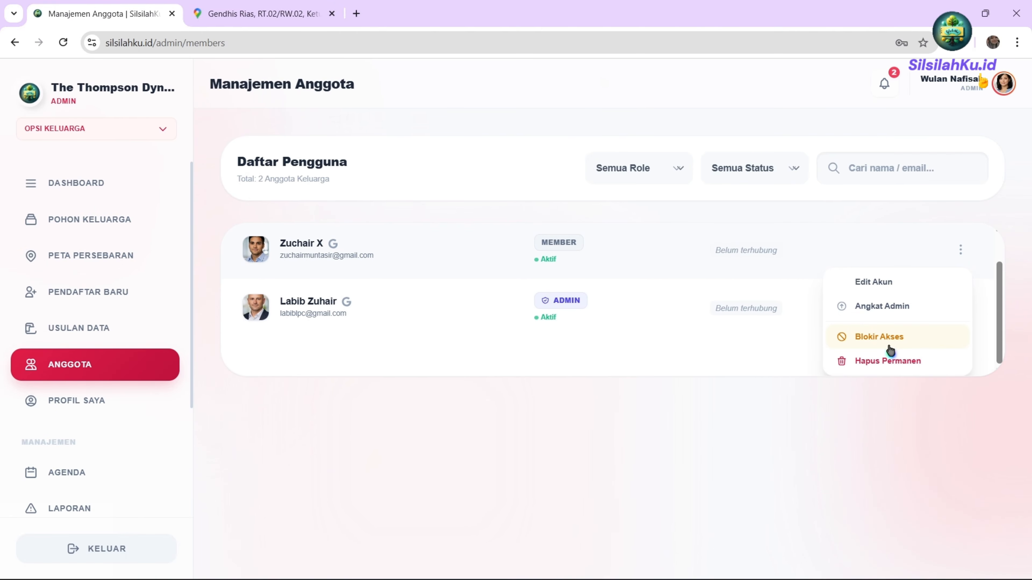
pyautogui.click(868, 293)
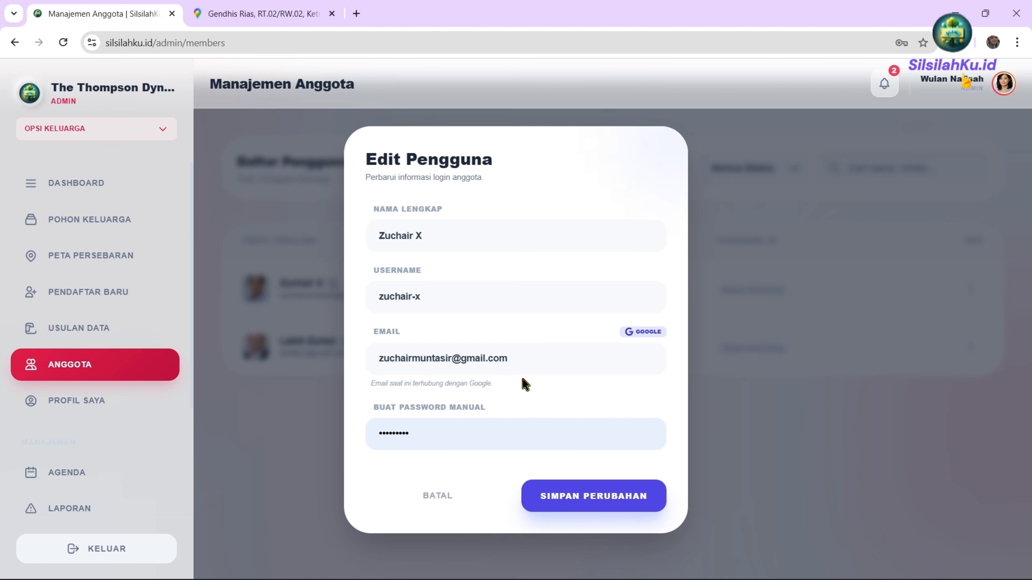
# Select the member's email, cancel the edit unchanged with BATAL, and return to Profil Saya.
pyautogui.click(527, 363)
pyautogui.moveTo(559, 359); pyautogui.dragTo(363, 364)
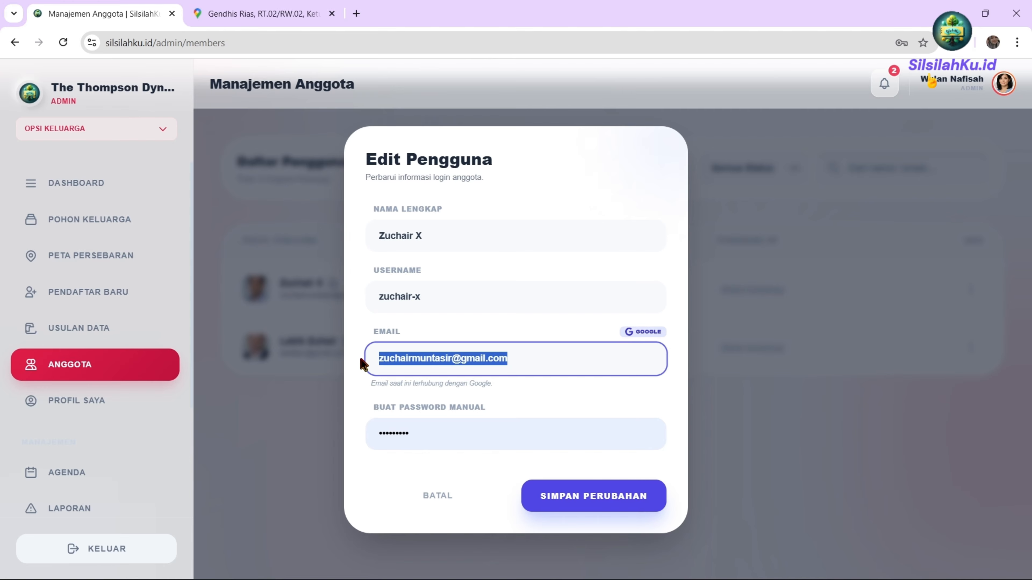
pyautogui.click(626, 389)
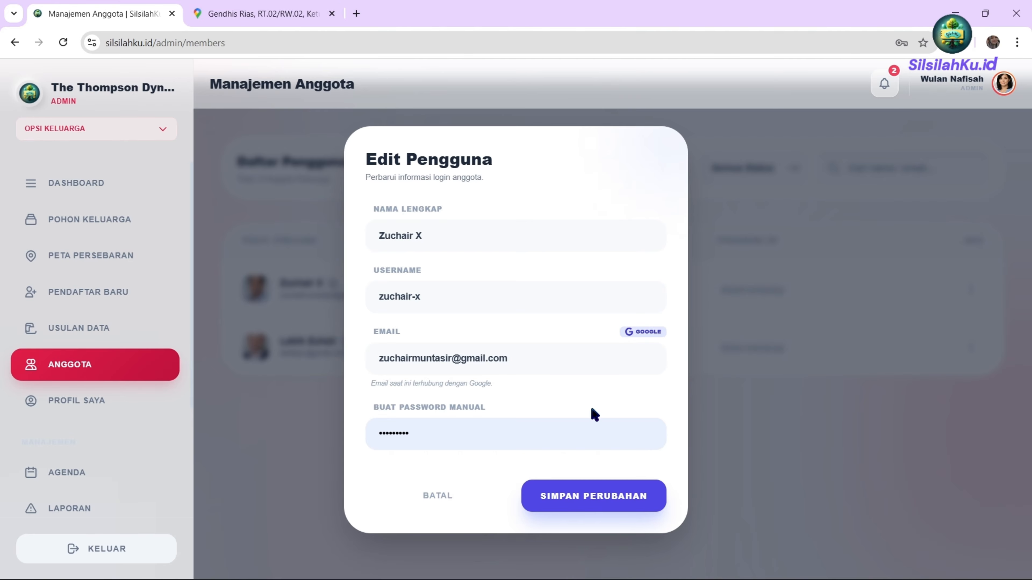
pyautogui.click(475, 489)
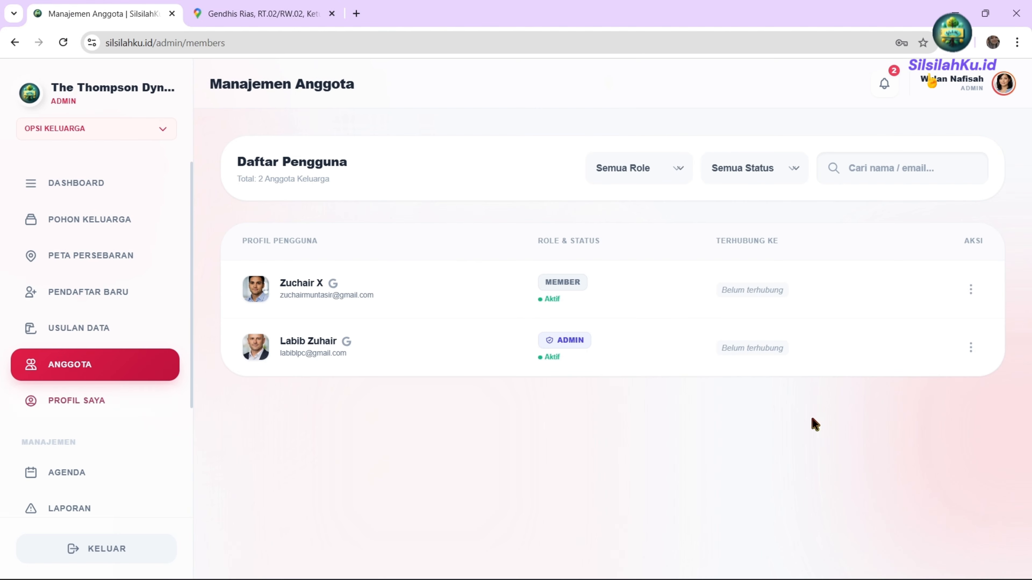
pyautogui.click(76, 402)
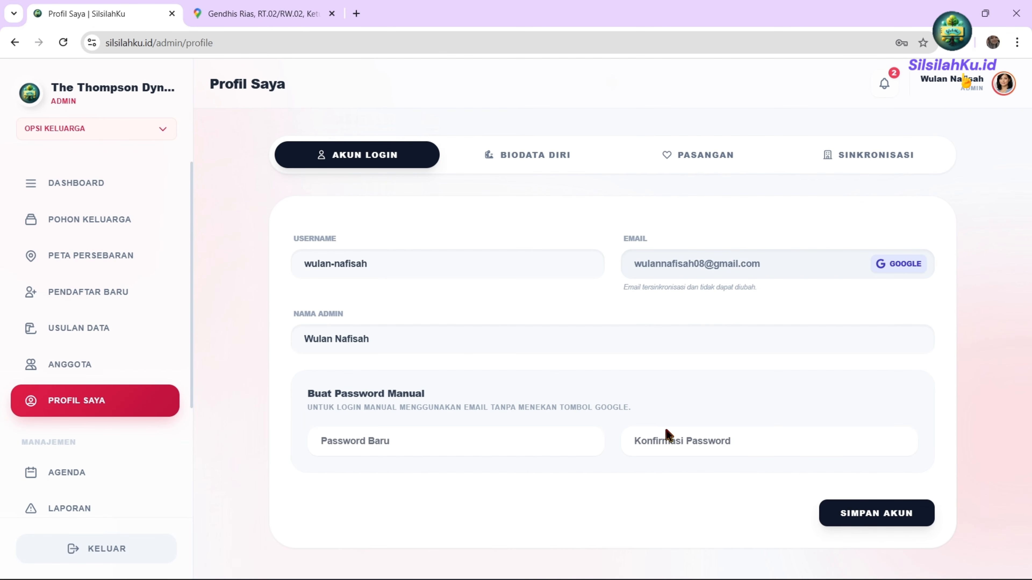
# Review the biodata and Kontak & Alamat map, then show the spouse section with its add-spouse form.
pyautogui.click(518, 158)
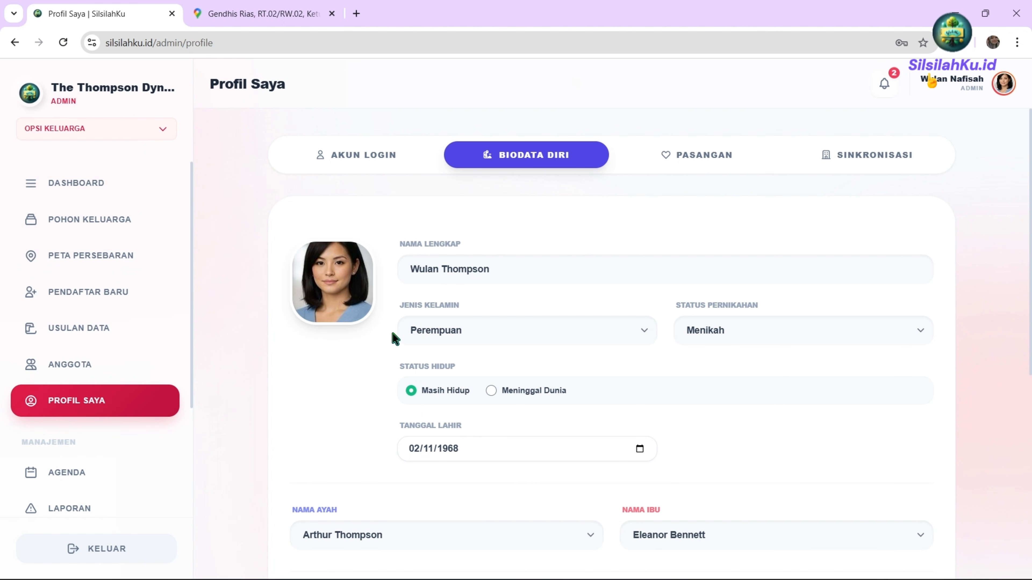
pyautogui.scroll(-5, 478, 486)
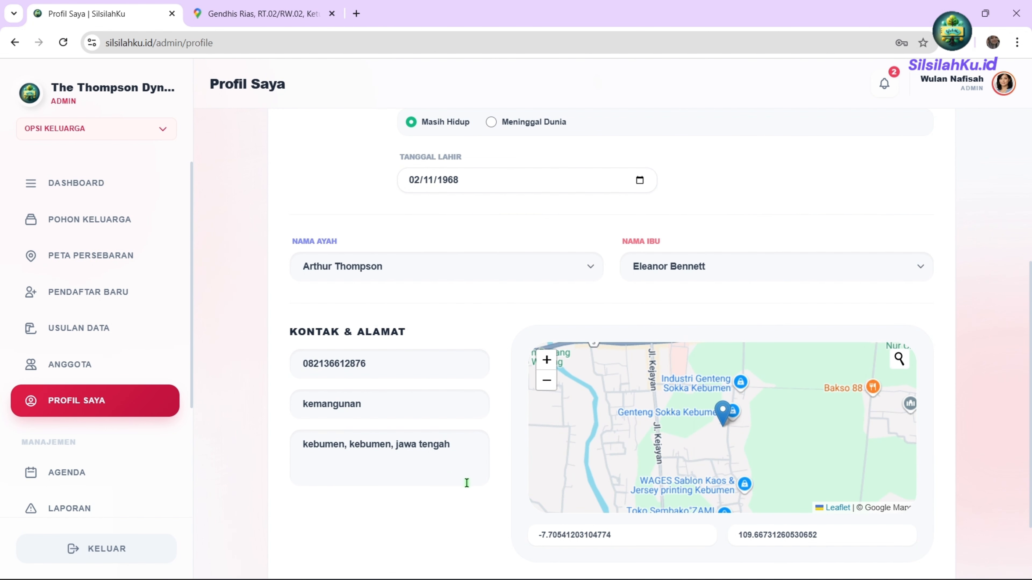
pyautogui.scroll(5, 467, 483)
pyautogui.scroll(-5, 681, 473)
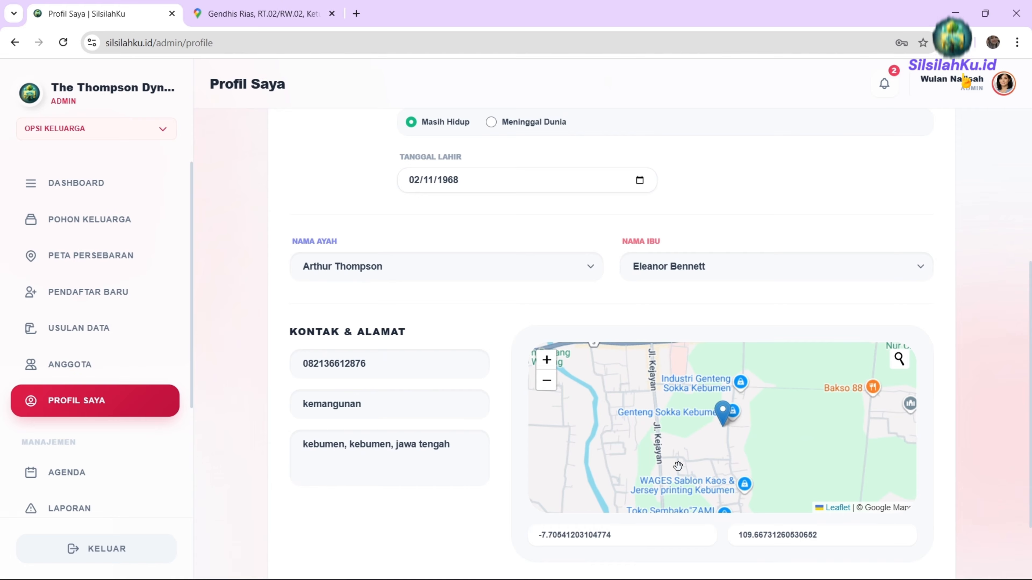
pyautogui.scroll(5, 678, 465)
pyautogui.click(687, 156)
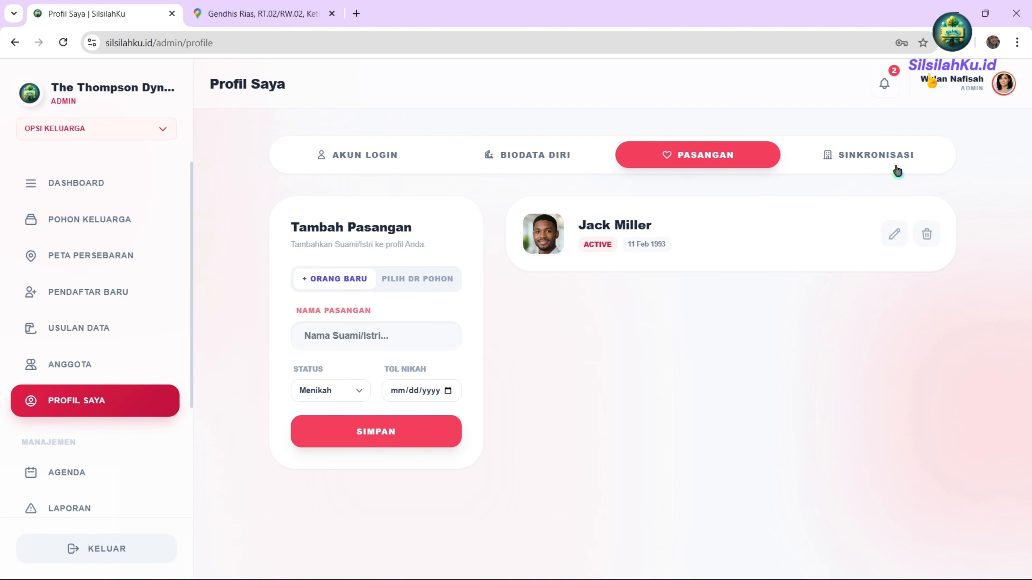
# In Sinkronisasi, link the admin account to the tree person born 1966 and save the link.
pyautogui.click(845, 153)
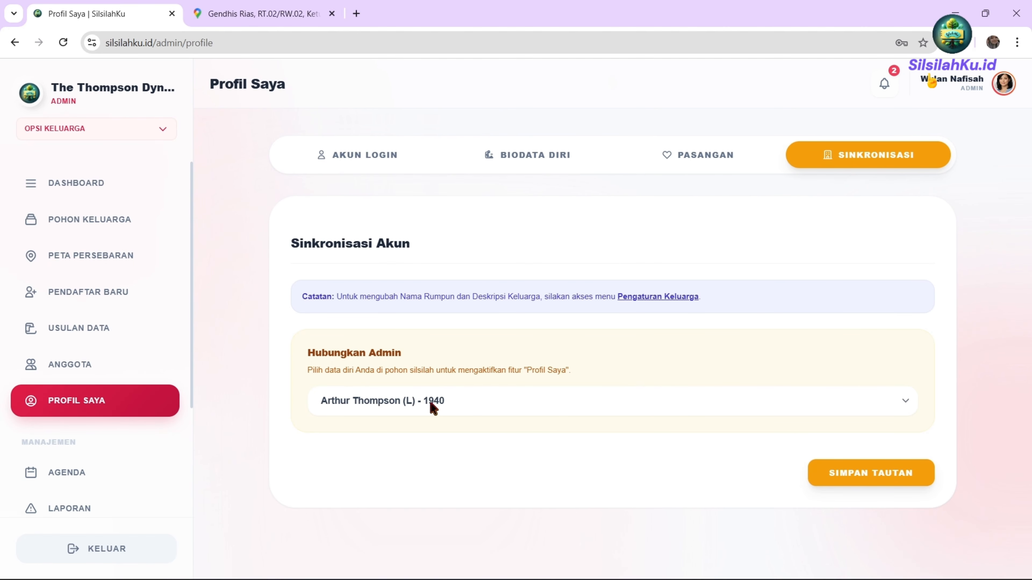
pyautogui.click(536, 154)
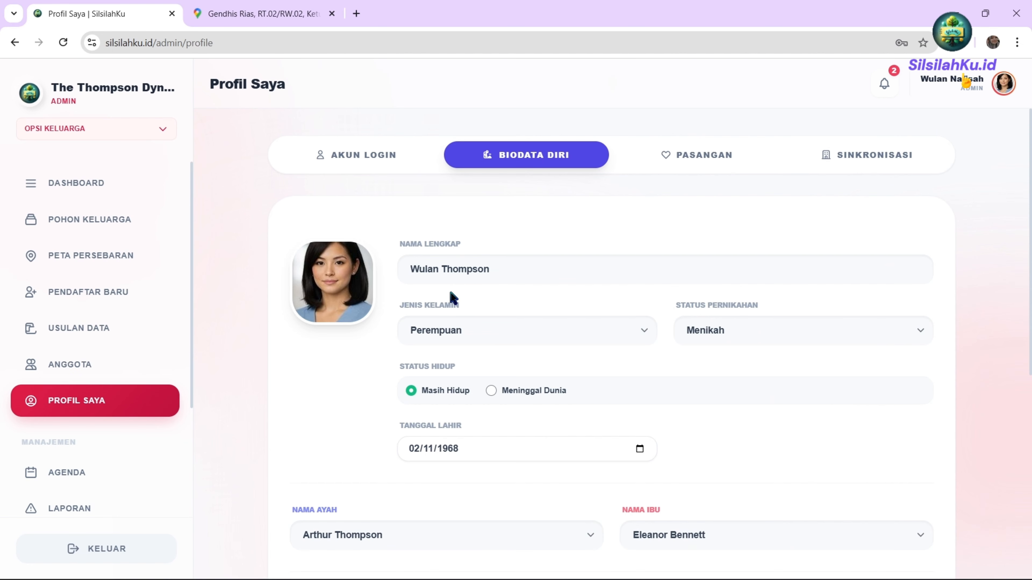
pyautogui.click(908, 154)
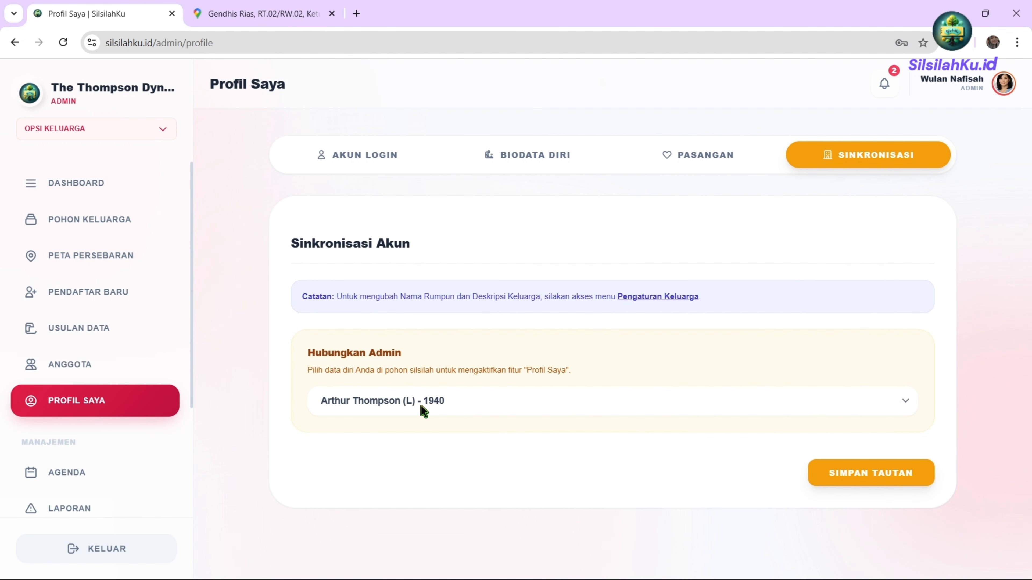
pyautogui.click(421, 405)
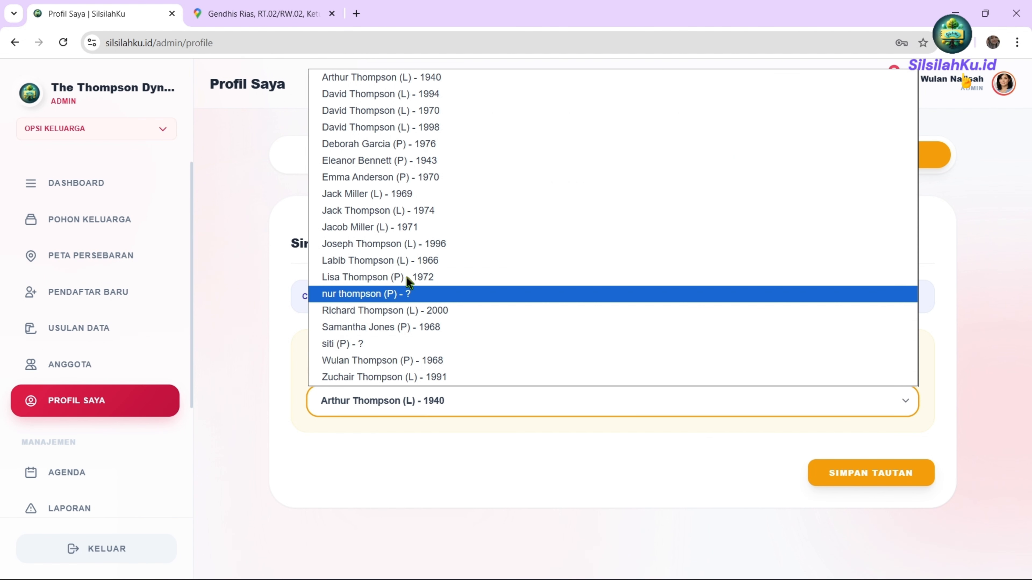
pyautogui.click(402, 259)
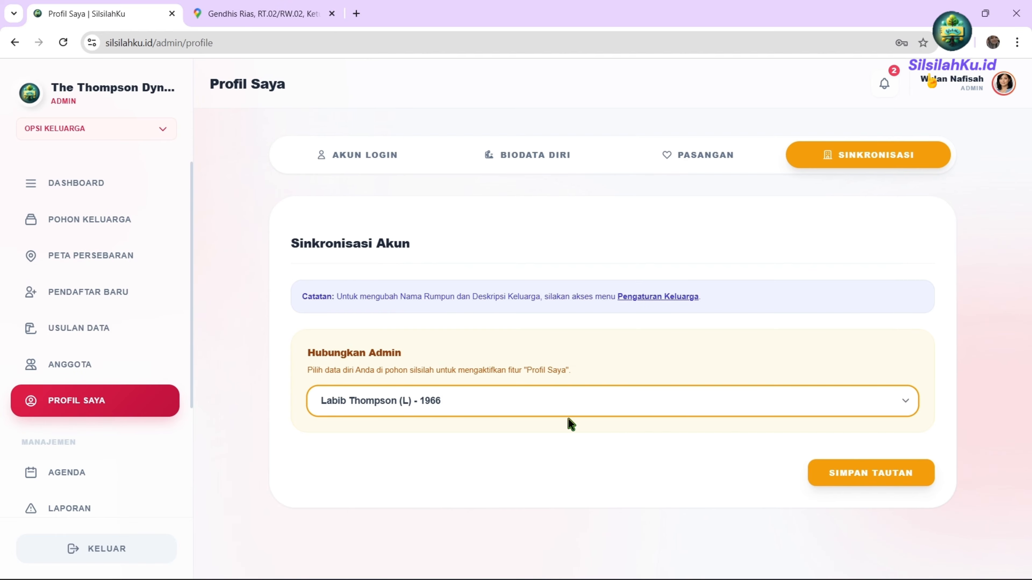
pyautogui.click(888, 475)
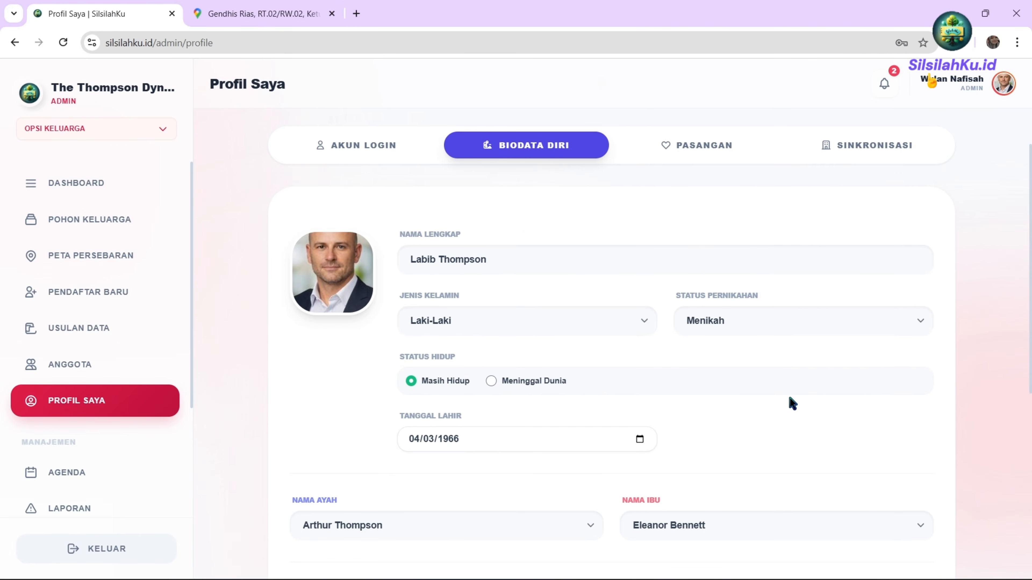
# View the linked person's spouse section, then go to the family agenda list.
pyautogui.click(702, 147)
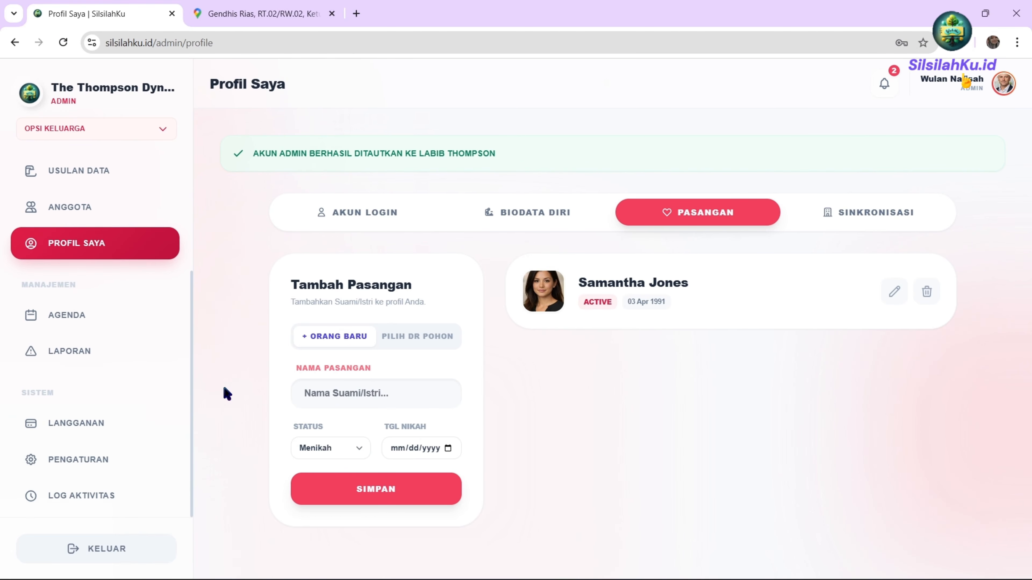
pyautogui.click(49, 320)
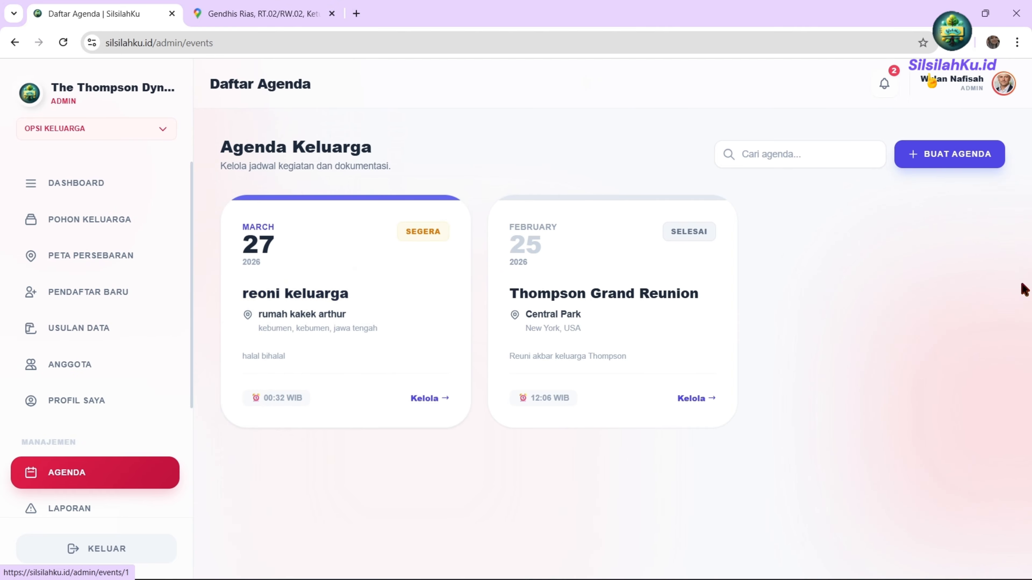
# Create the 'reoni keluarga' agenda for 27 March 2026 in Kebumen, filling its maps link and description.
pyautogui.click(952, 163)
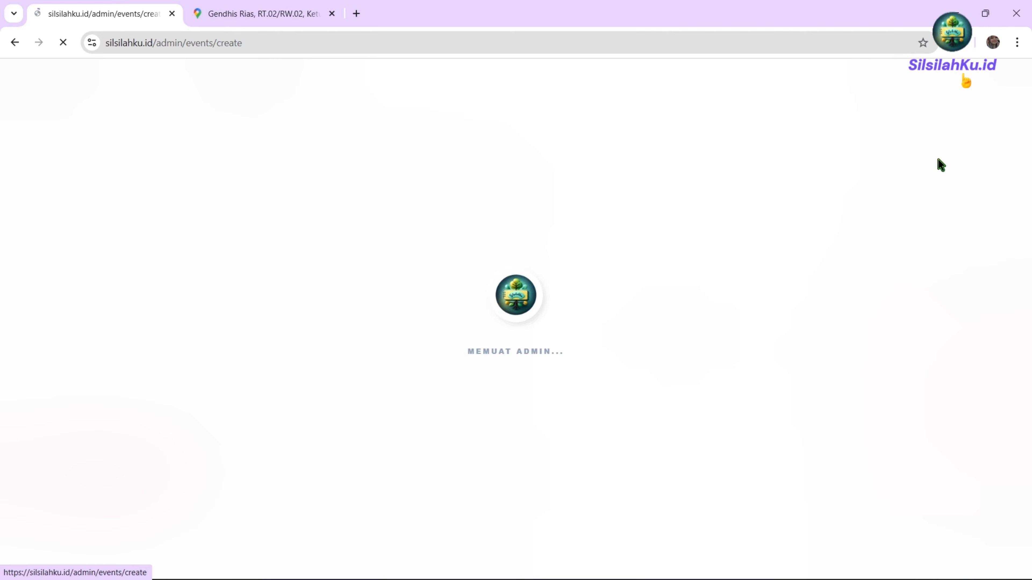
pyautogui.scroll(-2, 607, 287)
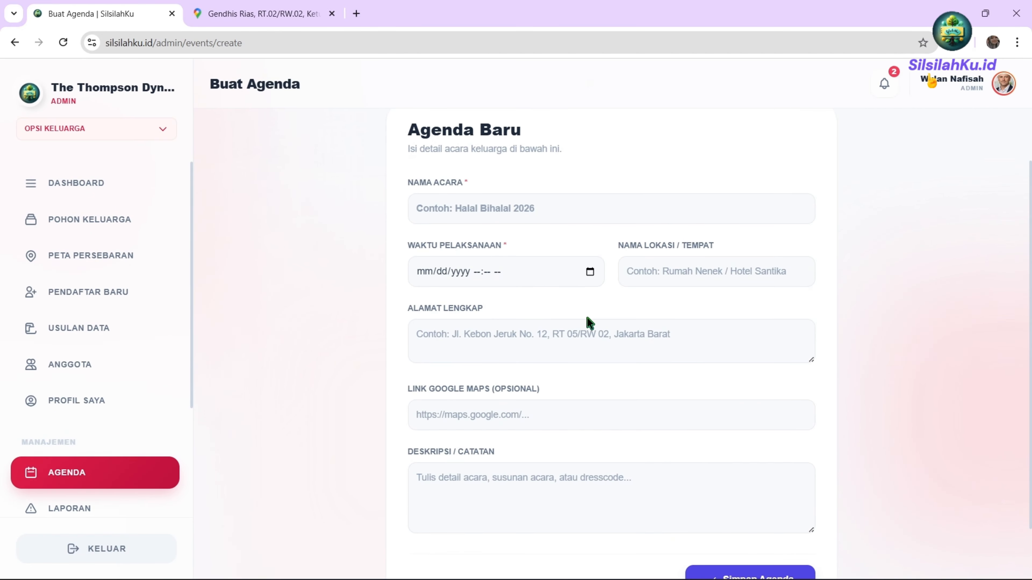
pyautogui.scroll(-2, 581, 335)
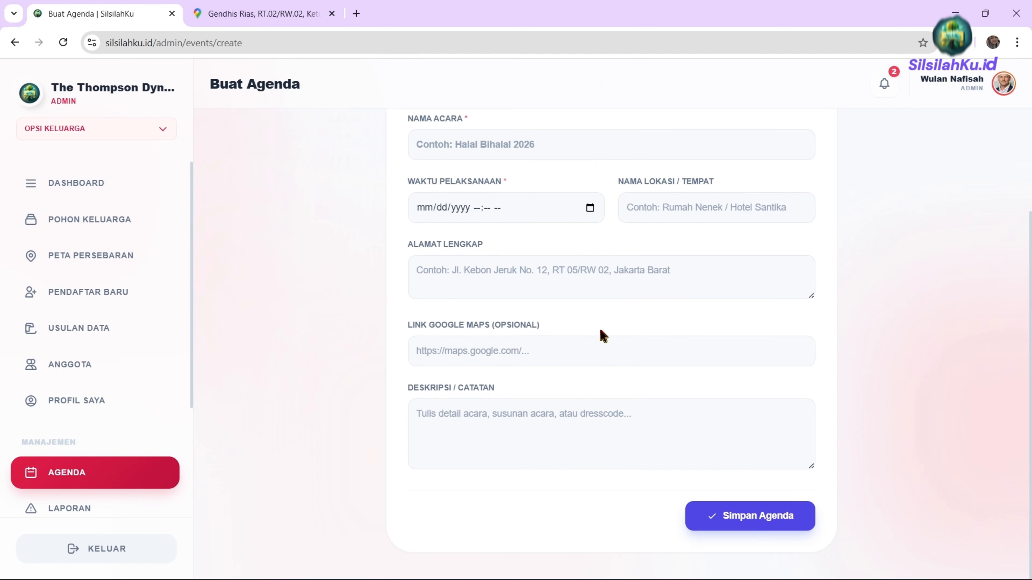
pyautogui.click(569, 357)
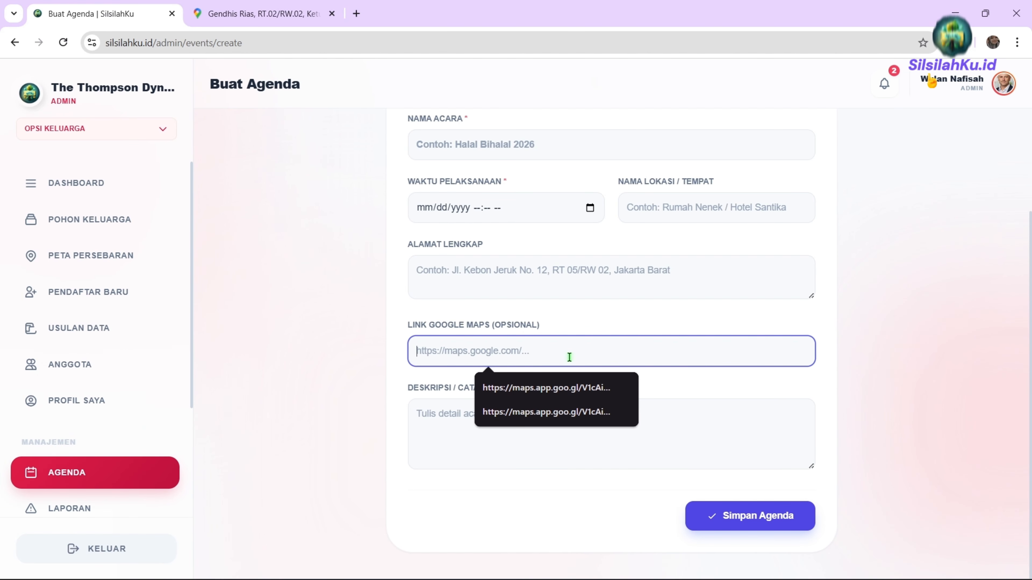
pyautogui.click(684, 442)
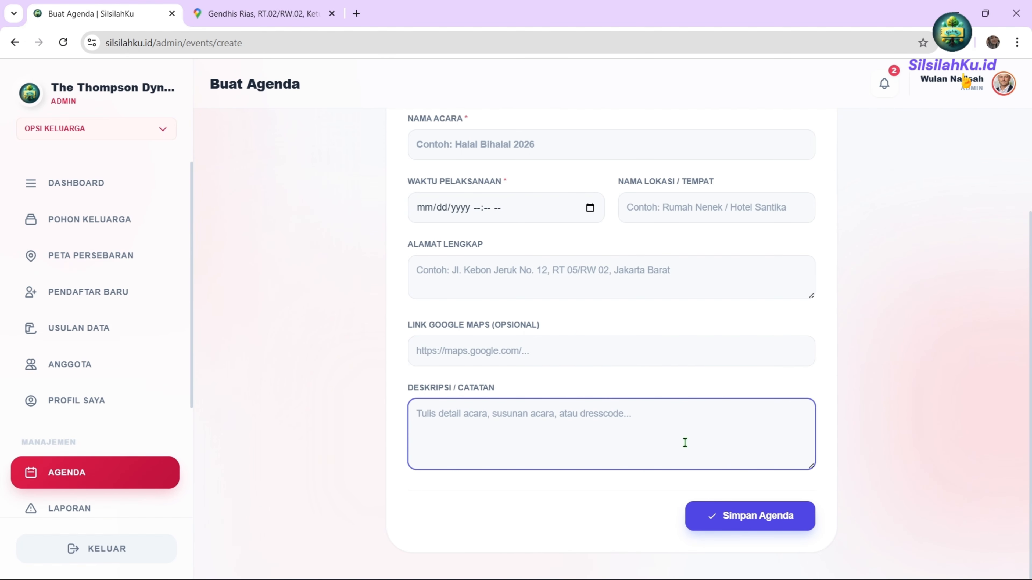
pyautogui.scroll(3, 685, 442)
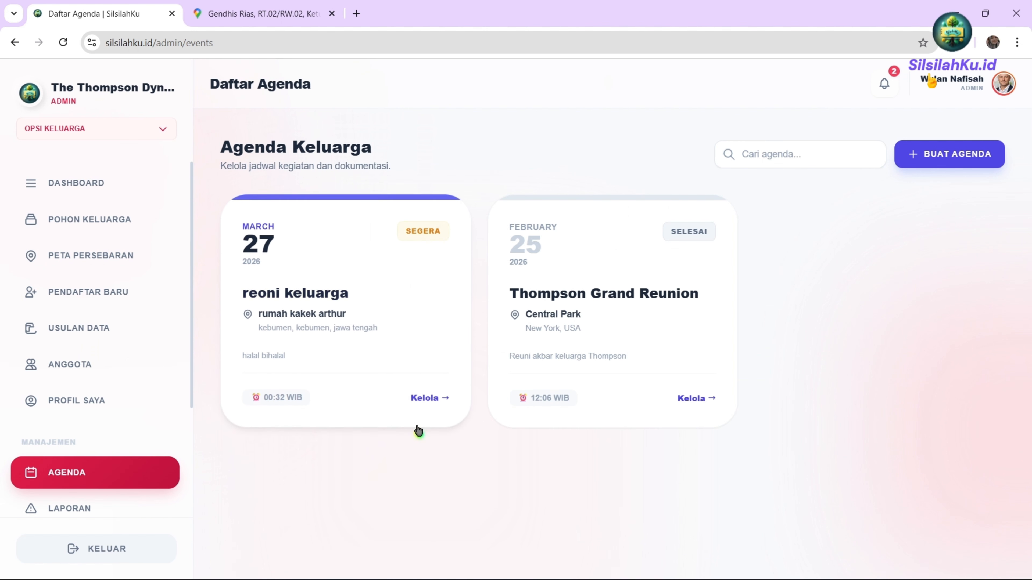
pyautogui.click(427, 395)
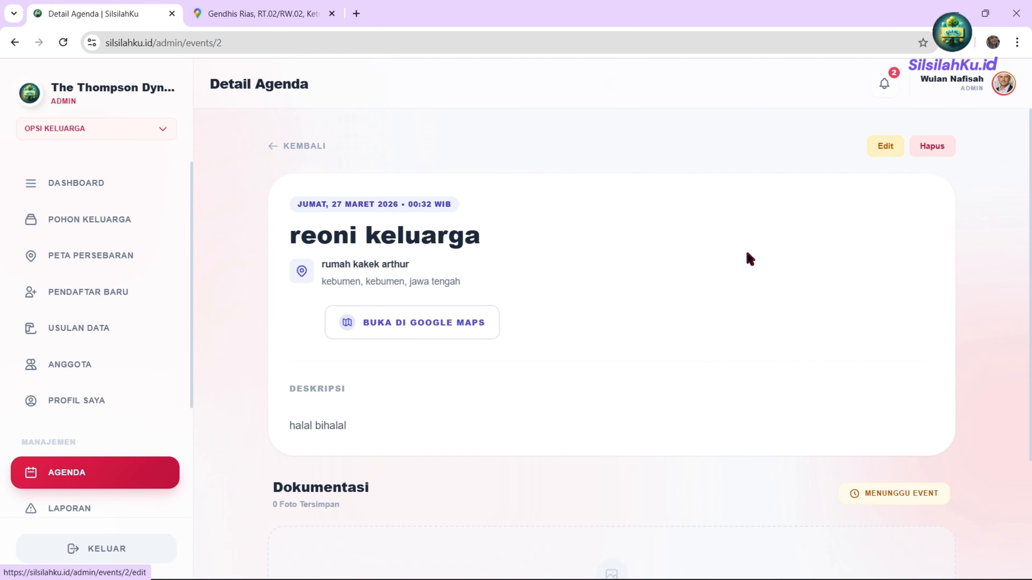
pyautogui.scroll(-4, 749, 259)
pyautogui.scroll(3, 666, 365)
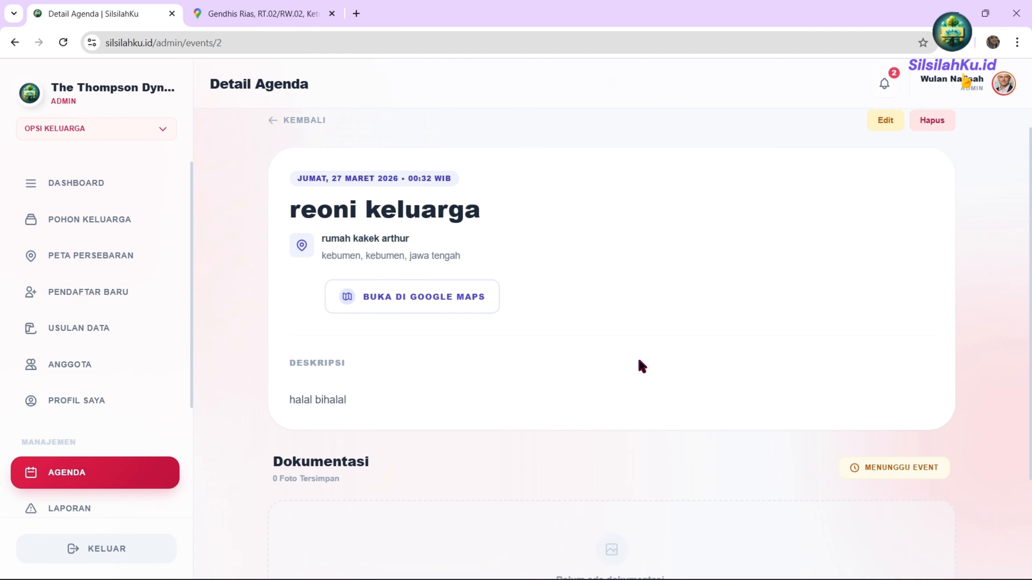
pyautogui.scroll(-2, 641, 366)
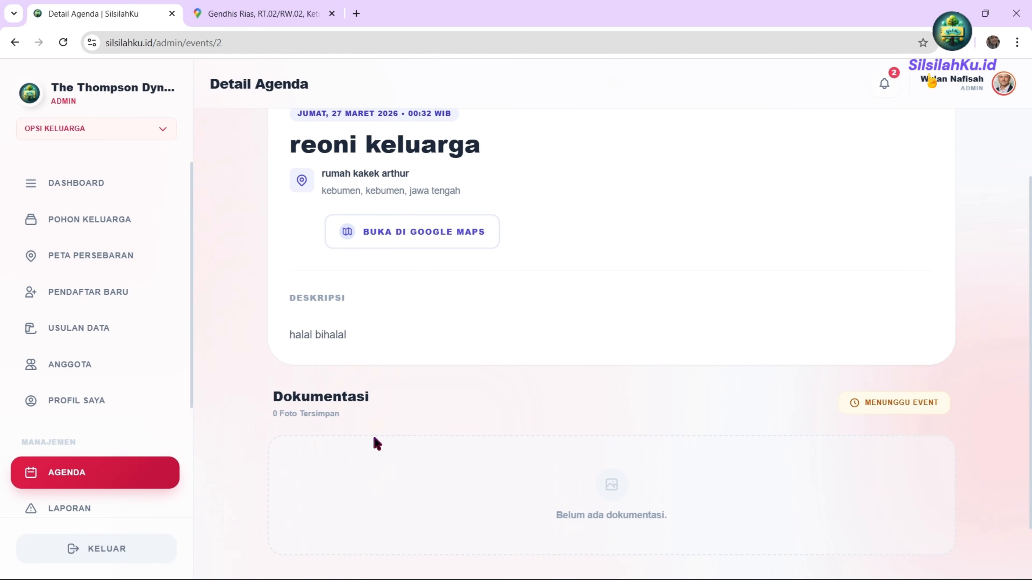
pyautogui.scroll(3, 376, 441)
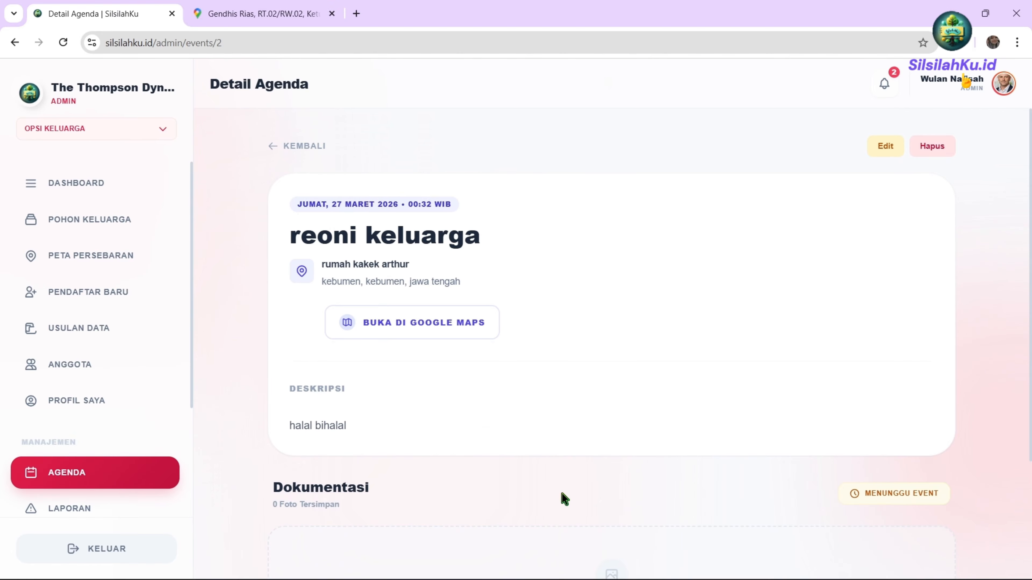
pyautogui.scroll(-3, 707, 532)
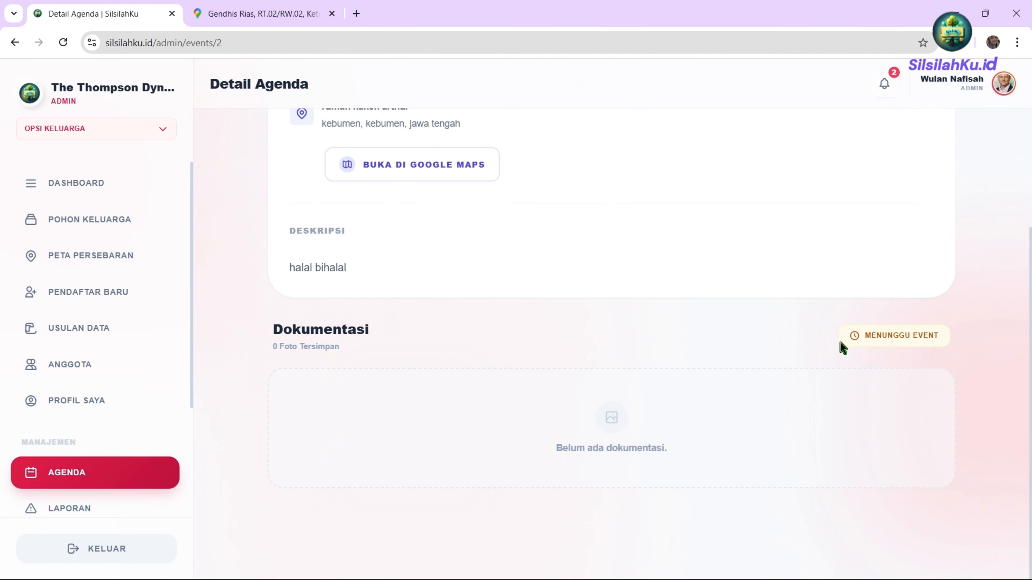
pyautogui.moveTo(865, 335); pyautogui.dragTo(938, 335)
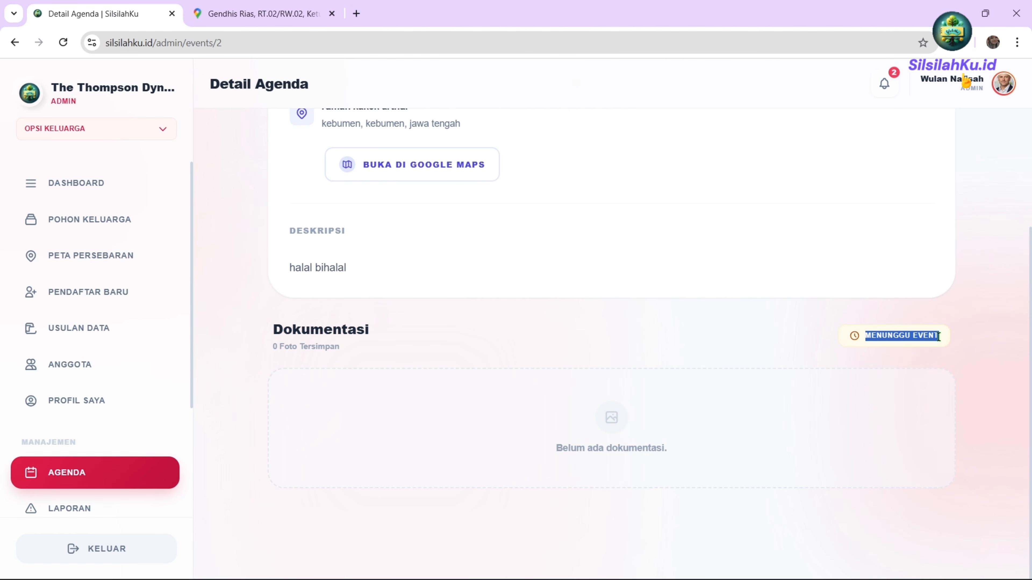
pyautogui.click(730, 350)
pyautogui.scroll(3, 702, 348)
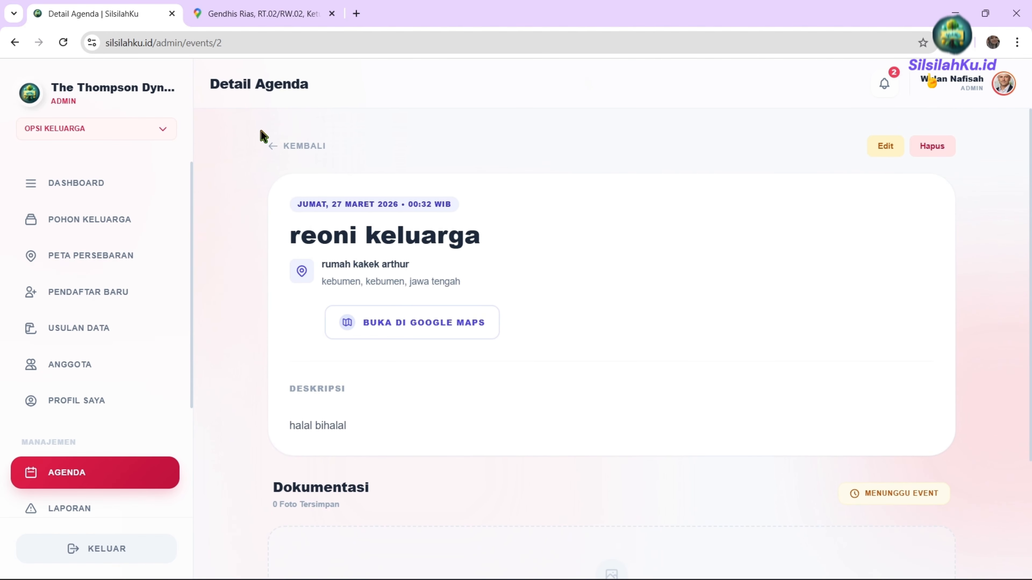
pyautogui.click(306, 146)
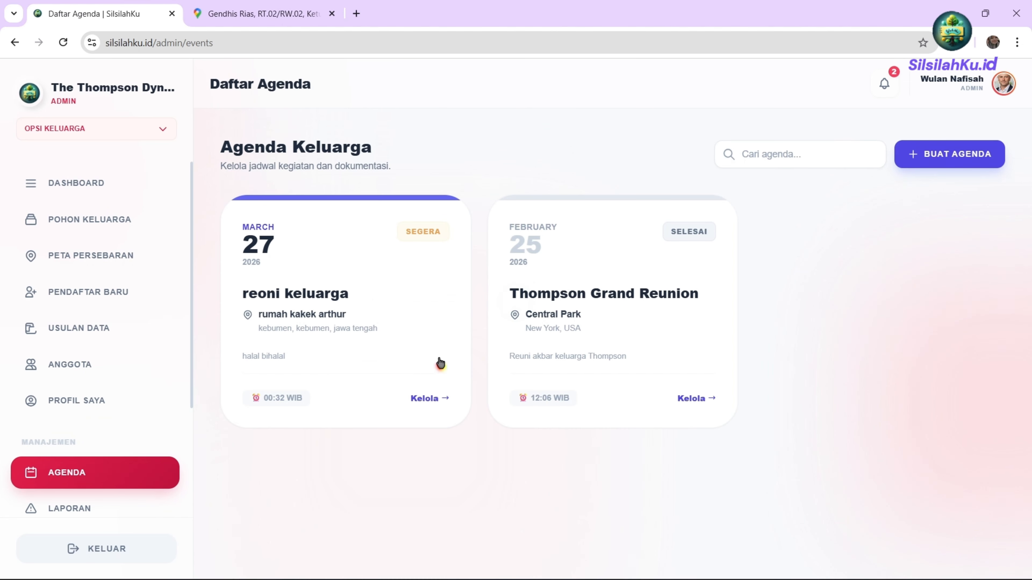
# Open the Thompson Grand Reunion details and browse its six-photo gallery.
pyautogui.click(677, 396)
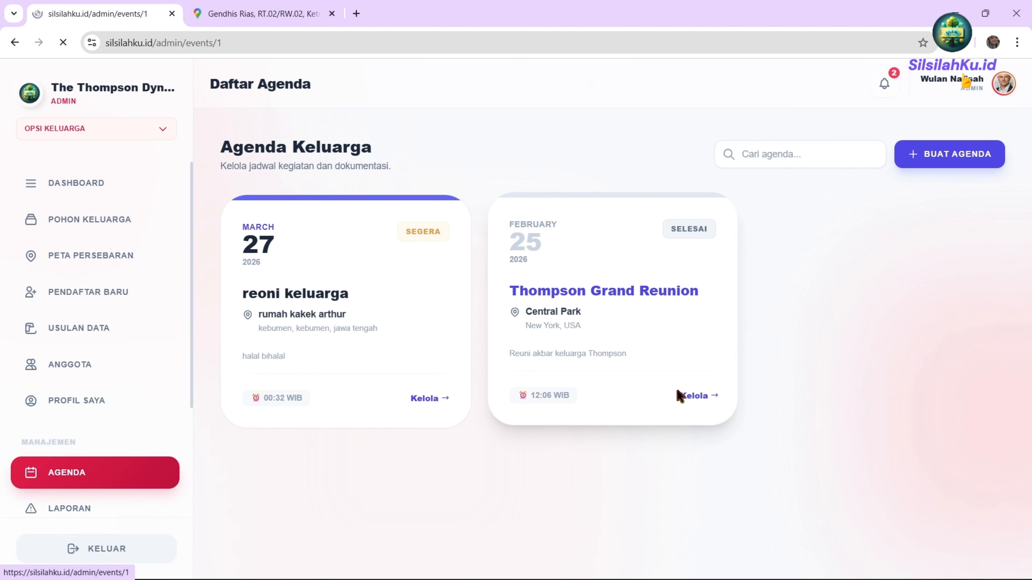
pyautogui.scroll(-5, 690, 453)
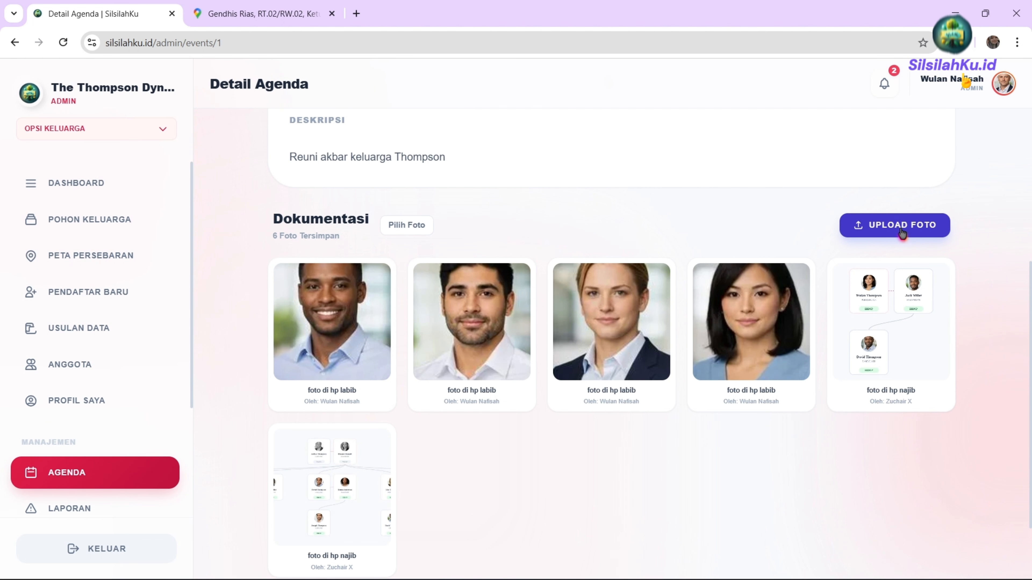
pyautogui.moveTo(759, 356)
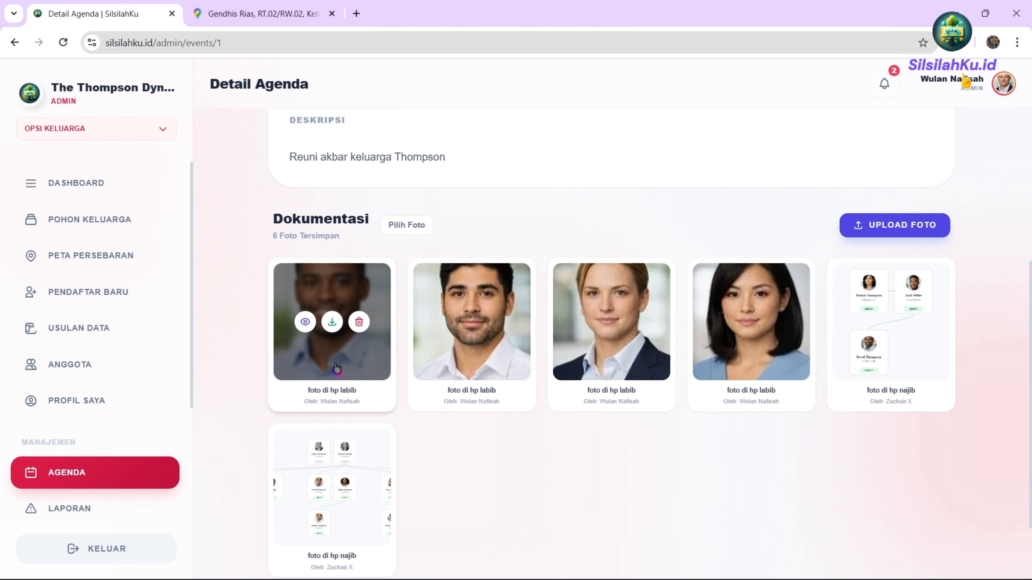
pyautogui.moveTo(471, 362)
pyautogui.moveTo(697, 382)
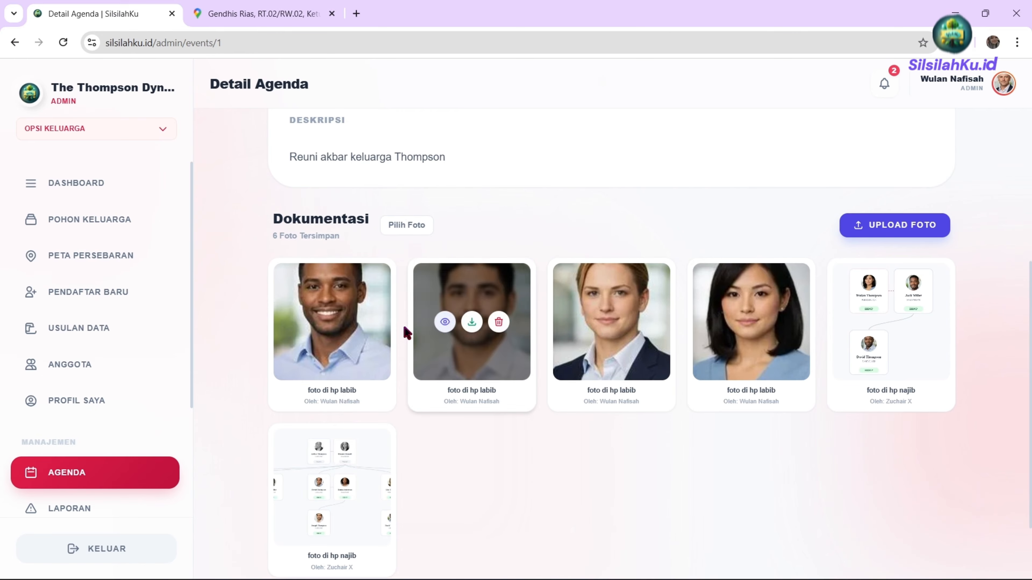
pyautogui.moveTo(334, 330)
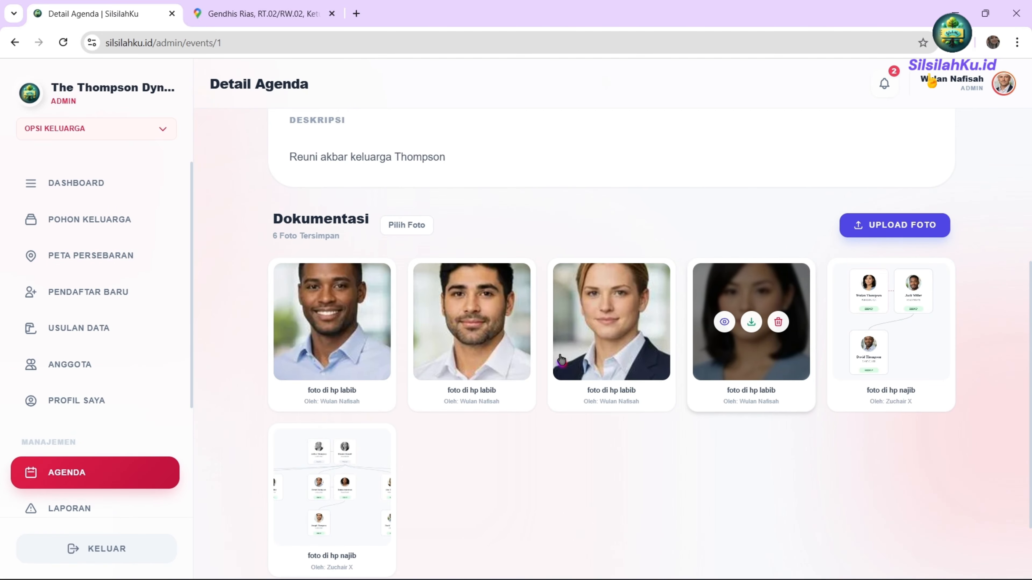
# Select the first three gallery photos and download them as a ZIP.
pyautogui.click(407, 230)
pyautogui.click(364, 295)
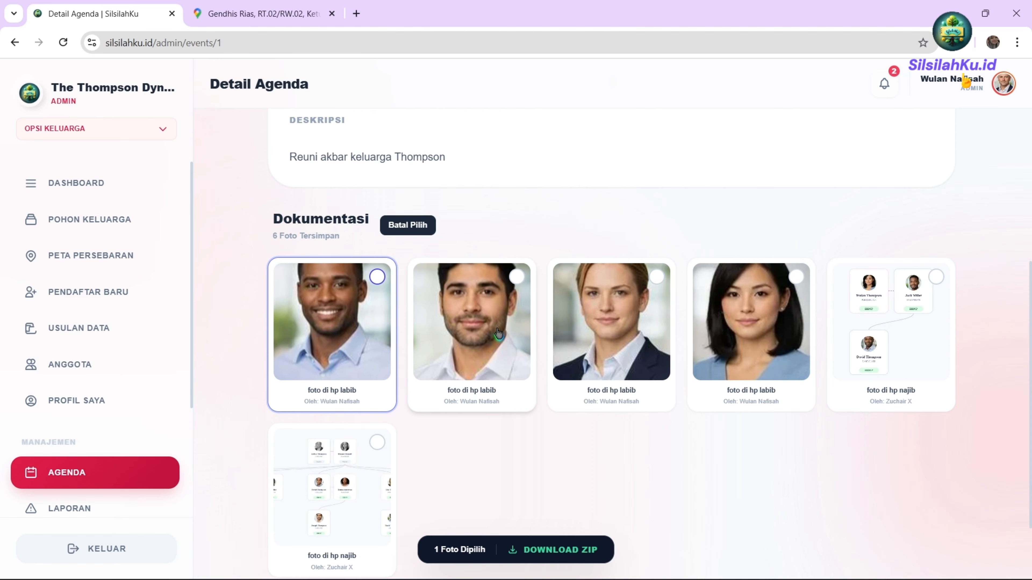
pyautogui.click(622, 368)
pyautogui.click(482, 340)
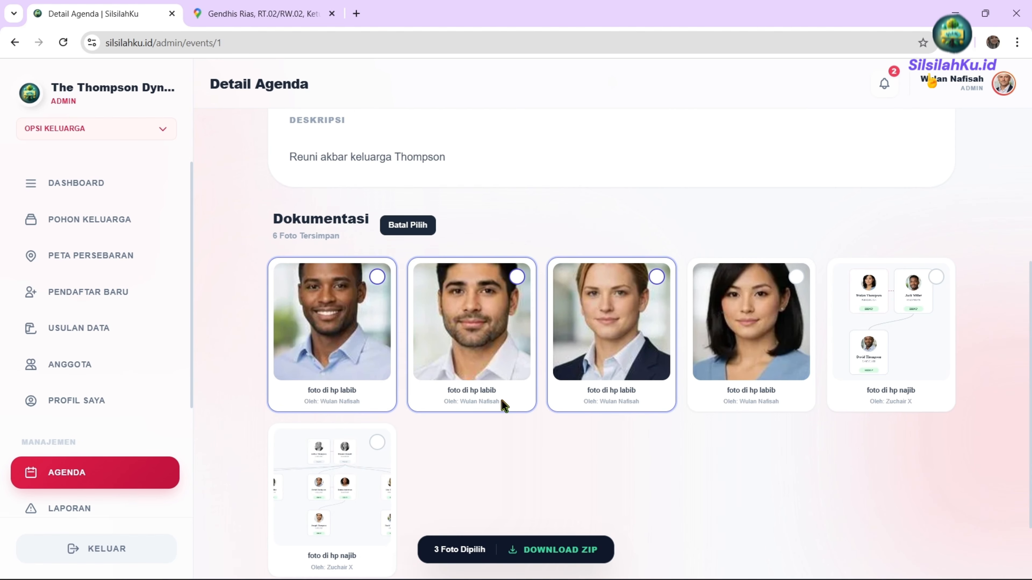
pyautogui.click(553, 551)
pyautogui.scroll(-5, 370, 338)
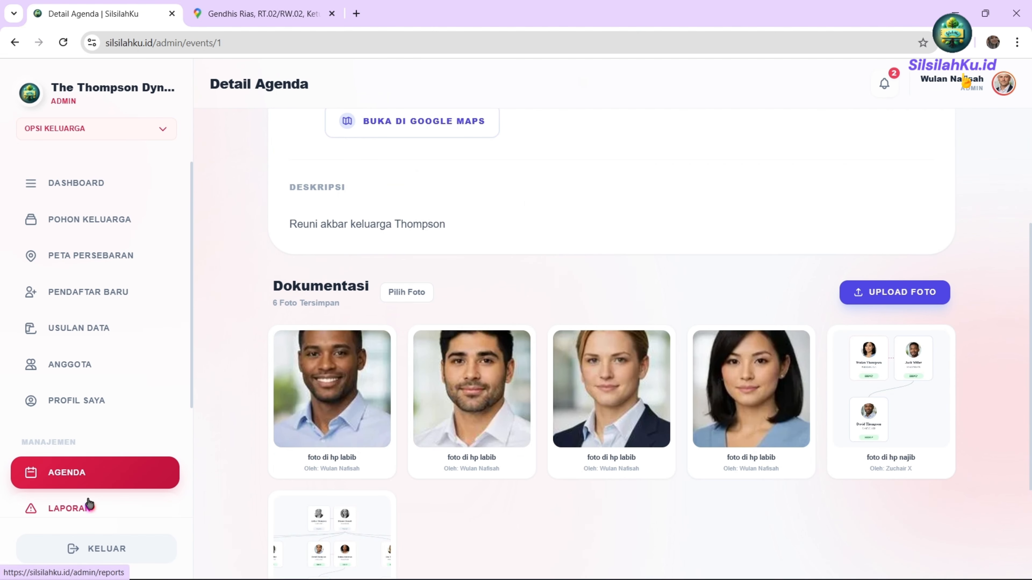
pyautogui.scroll(-4, 88, 504)
# Open Laporan Galeri and review the single member photo report received 1 hour ago.
pyautogui.click(59, 361)
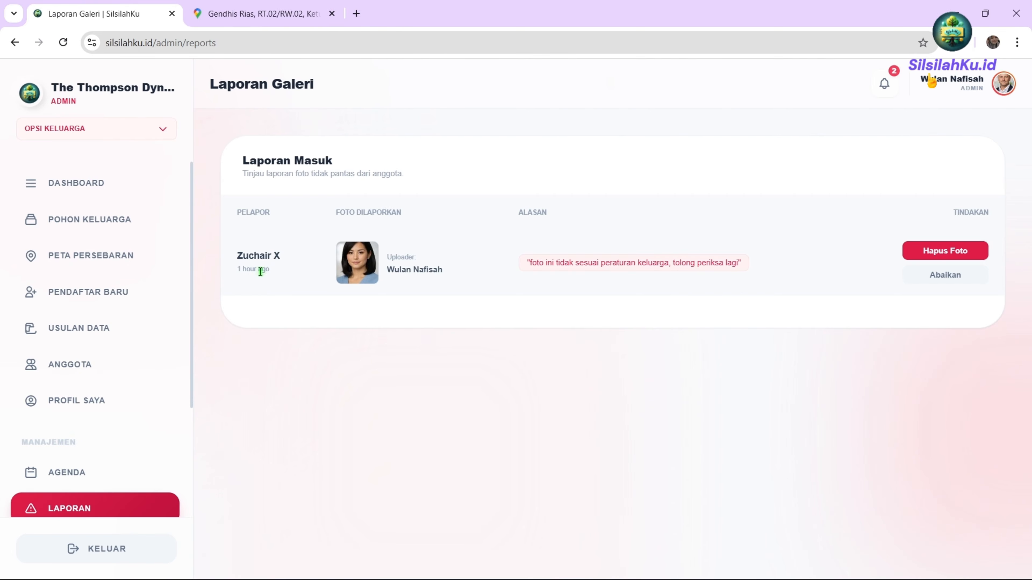
pyautogui.moveTo(260, 269); pyautogui.dragTo(235, 270)
pyautogui.click(403, 335)
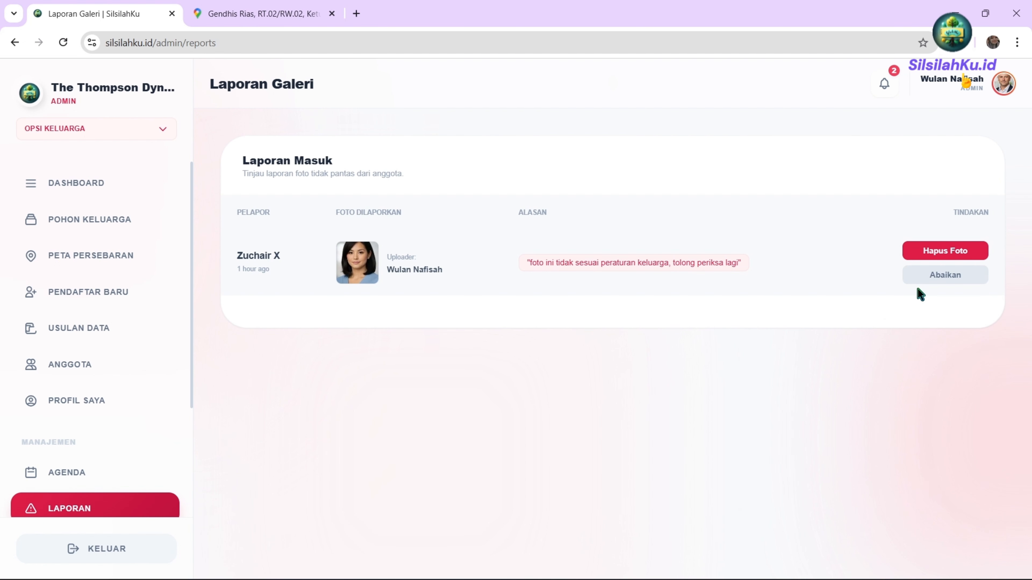
pyautogui.scroll(-4, 134, 484)
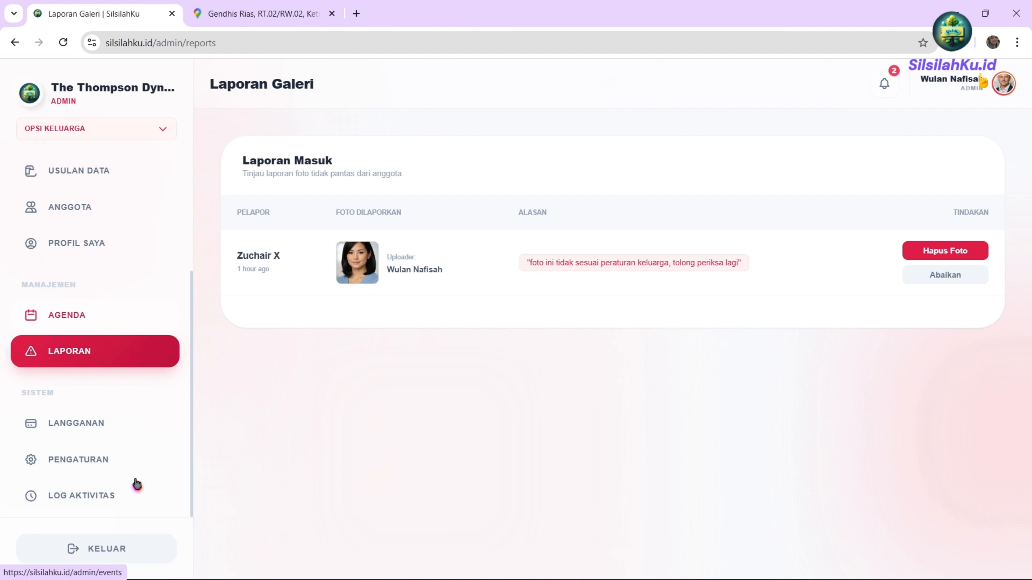
# Open Status Langganan to see Basic Family active, 19/50 members, and the pending Premium Dynasty upgrade.
pyautogui.click(80, 426)
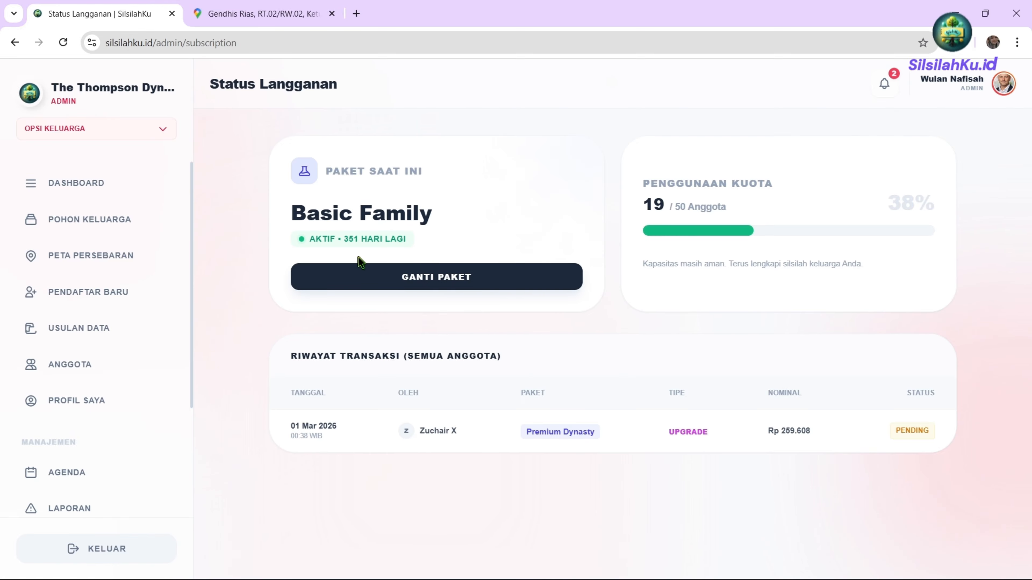
pyautogui.scroll(-4, 96, 483)
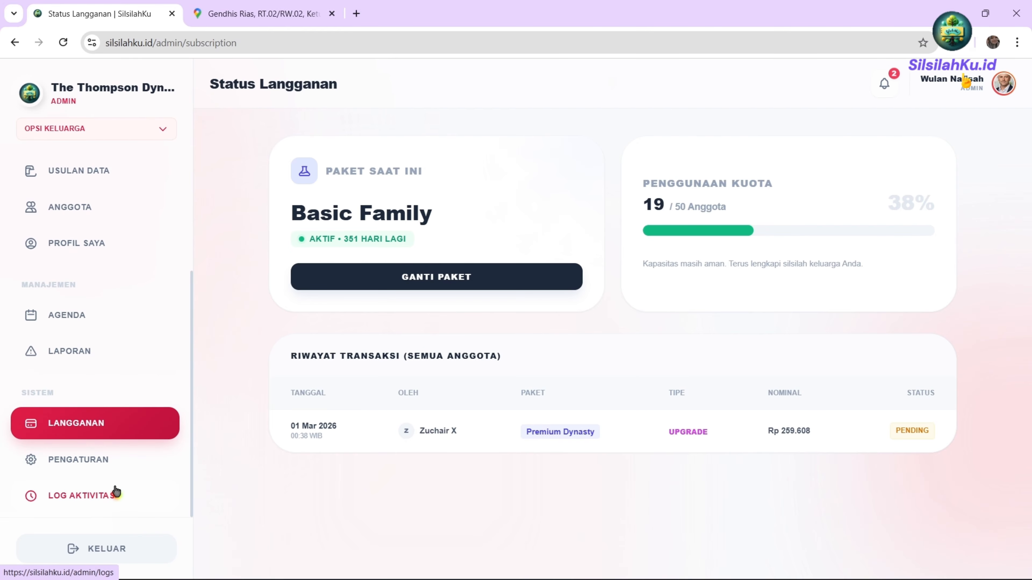
# Open the Log Aktivitas page and locate the 21:20 photo report entry.
pyautogui.click(100, 500)
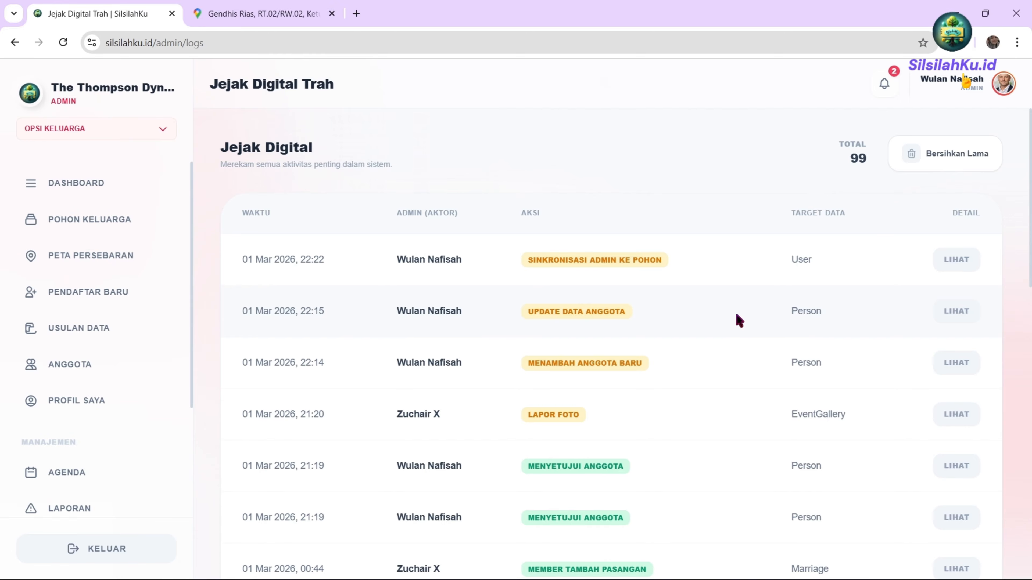
pyautogui.scroll(-1, 737, 318)
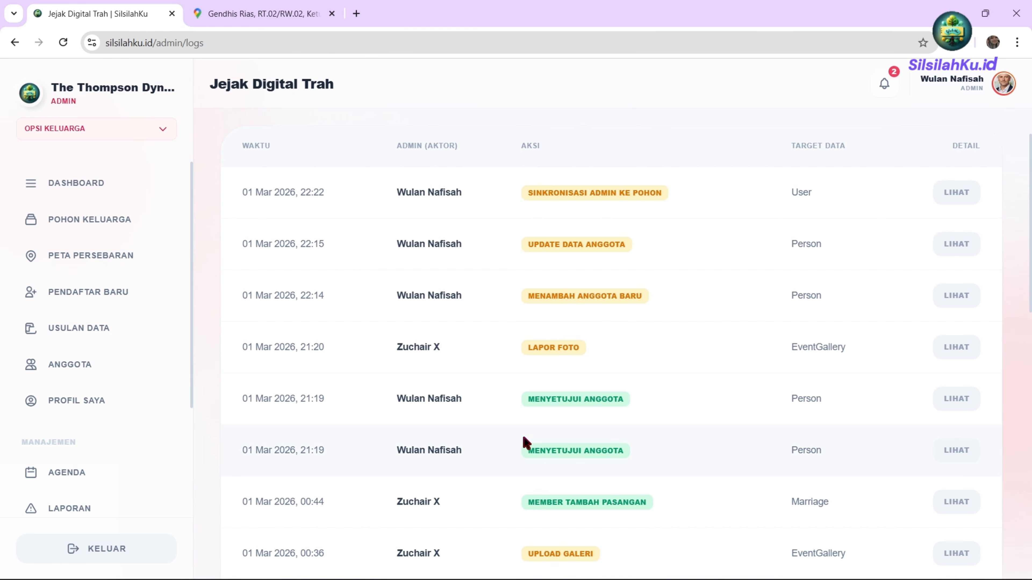
pyautogui.moveTo(437, 350); pyautogui.dragTo(402, 360)
pyautogui.click(436, 350)
# Inspect and close the details of the 21:20 LAPOR FOTO and 22:15 UPDATE DATA ANGGOTA entries.
pyautogui.click(952, 346)
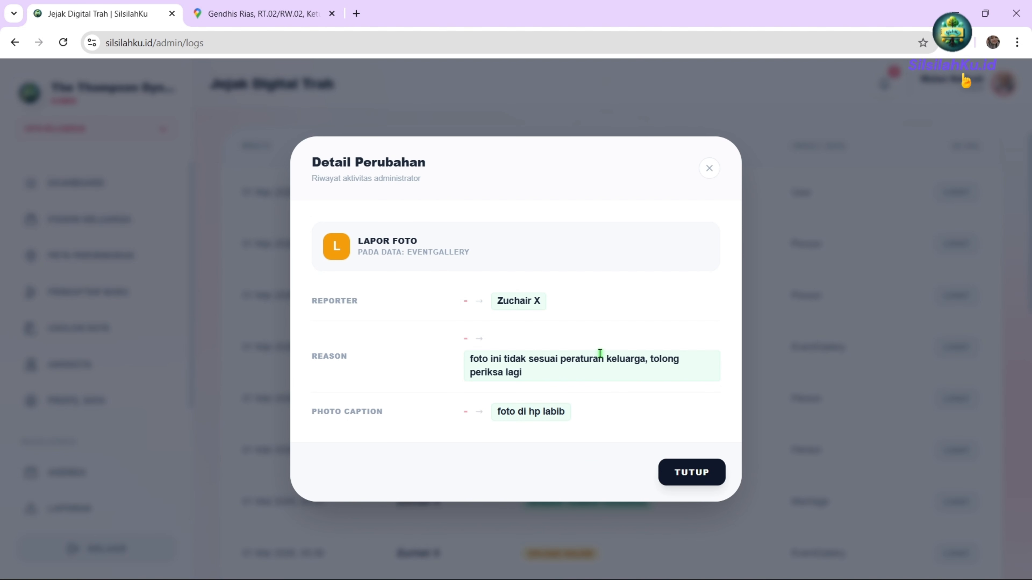
pyautogui.click(734, 209)
pyautogui.click(949, 244)
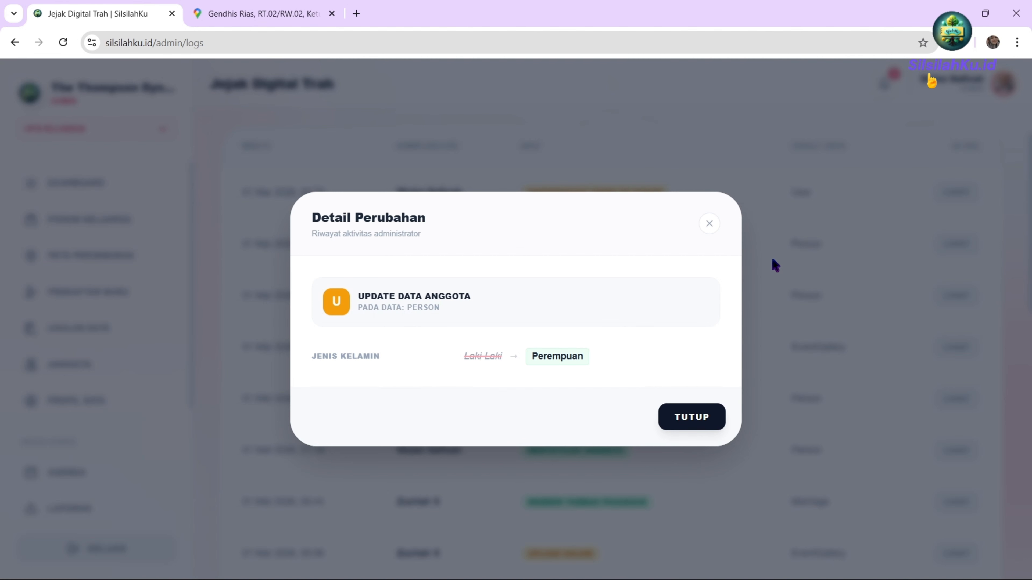
pyautogui.click(695, 223)
pyautogui.scroll(-4, 53, 431)
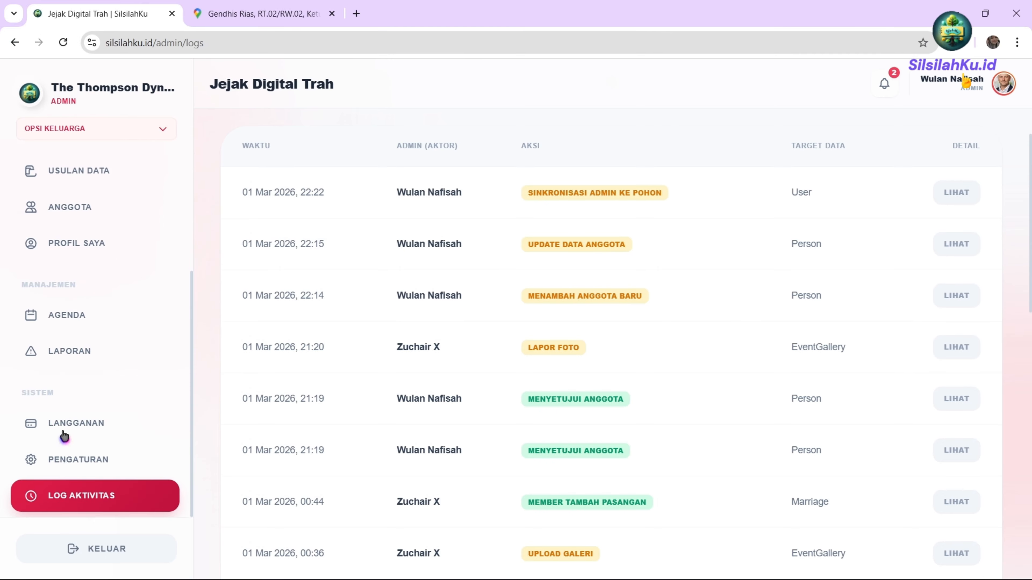